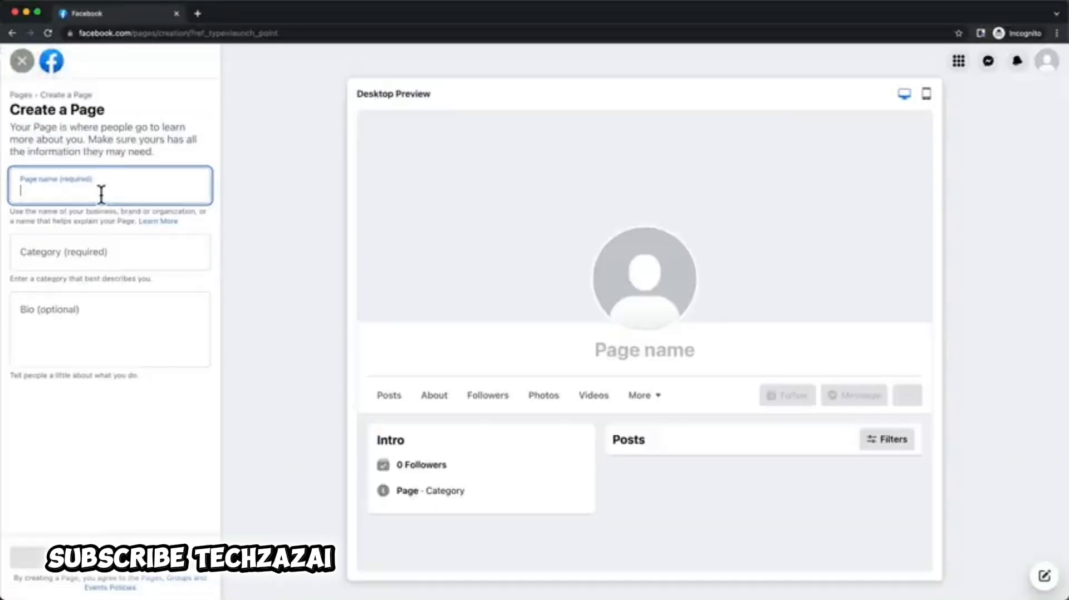
Step: Create a Page named Perfect Paw Apparel Store in the Clothing (Brand) category, leaving the bio empty
{"action": "type", "text": "Perfect Paw "}
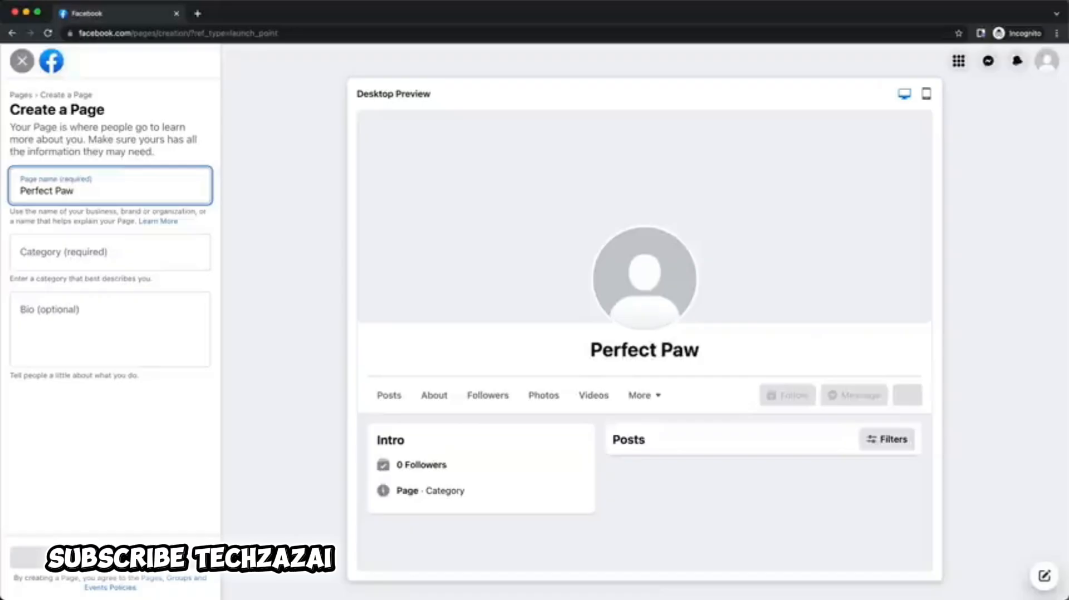
{"action": "type", "text": "Apparel Store"}
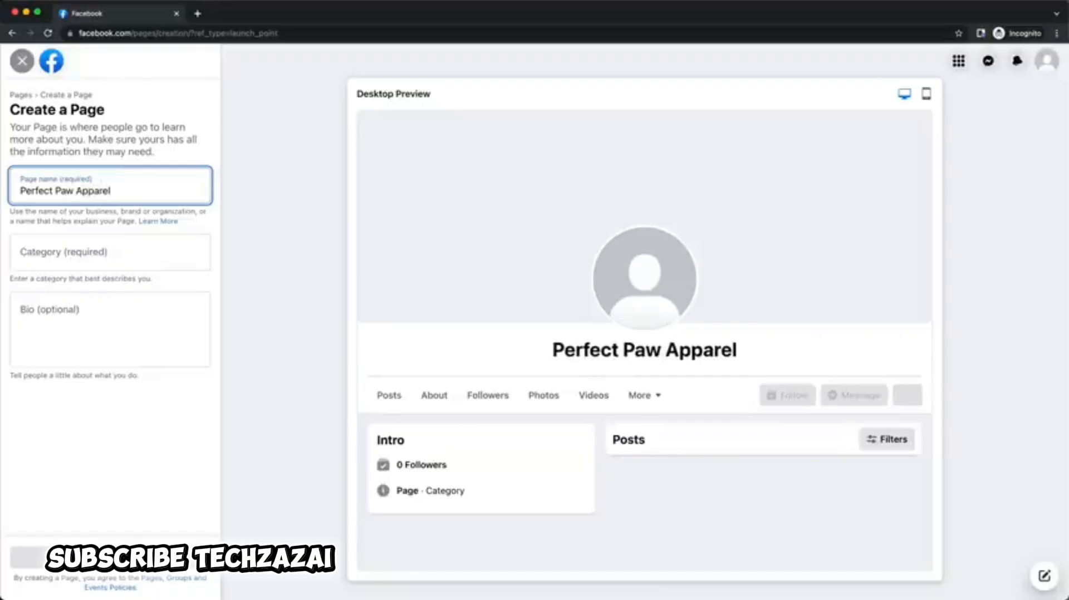
{"action": "left_click", "coordinate": [66, 256]}
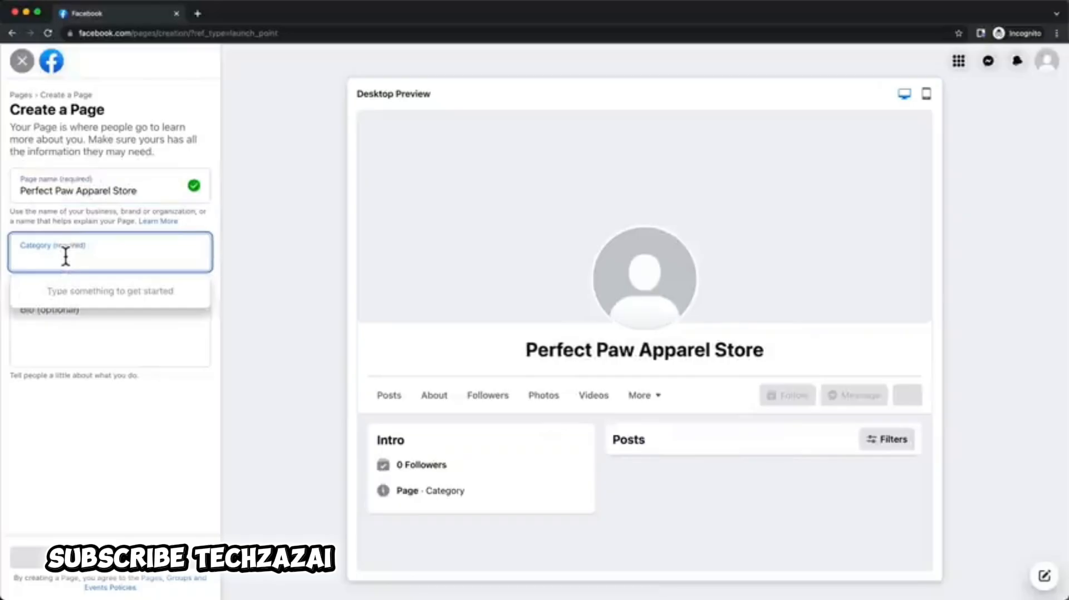
{"action": "type", "text": "colt"}
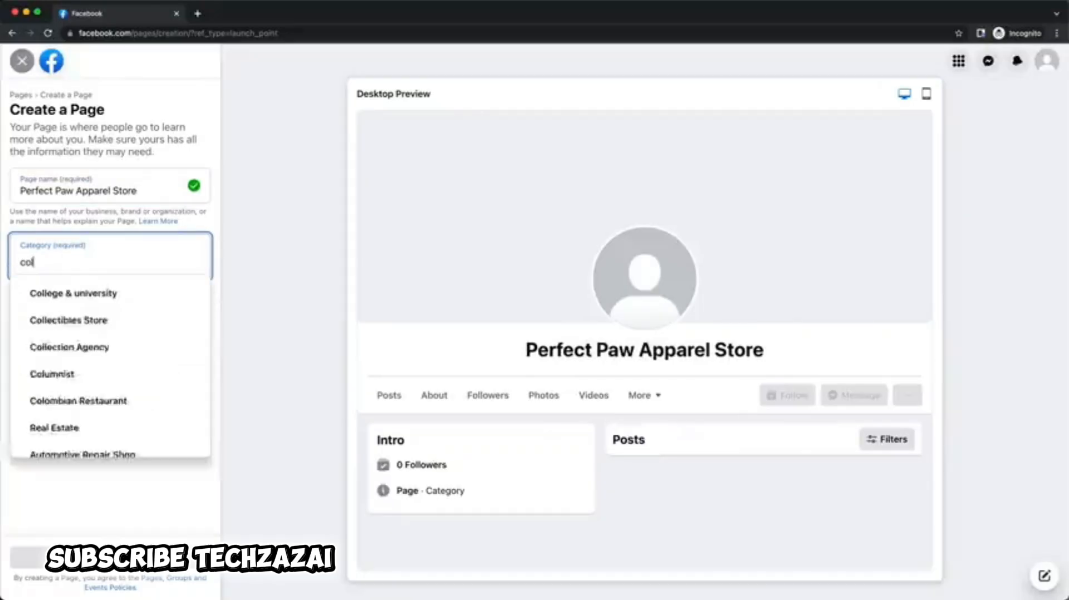
{"action": "key", "text": "BackSpace"}
{"action": "key", "text": "BackSpace"}
{"action": "key", "text": "BackSpace"}
{"action": "key", "text": "BackSpace"}
{"action": "left_click", "coordinate": [126, 336]}
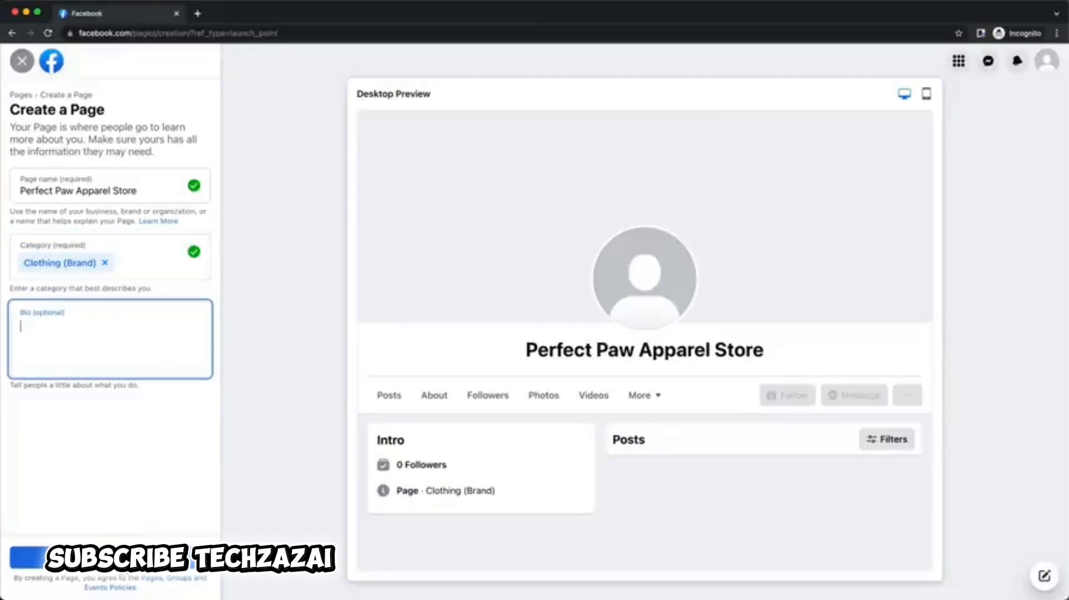
{"action": "left_click", "coordinate": [128, 558]}
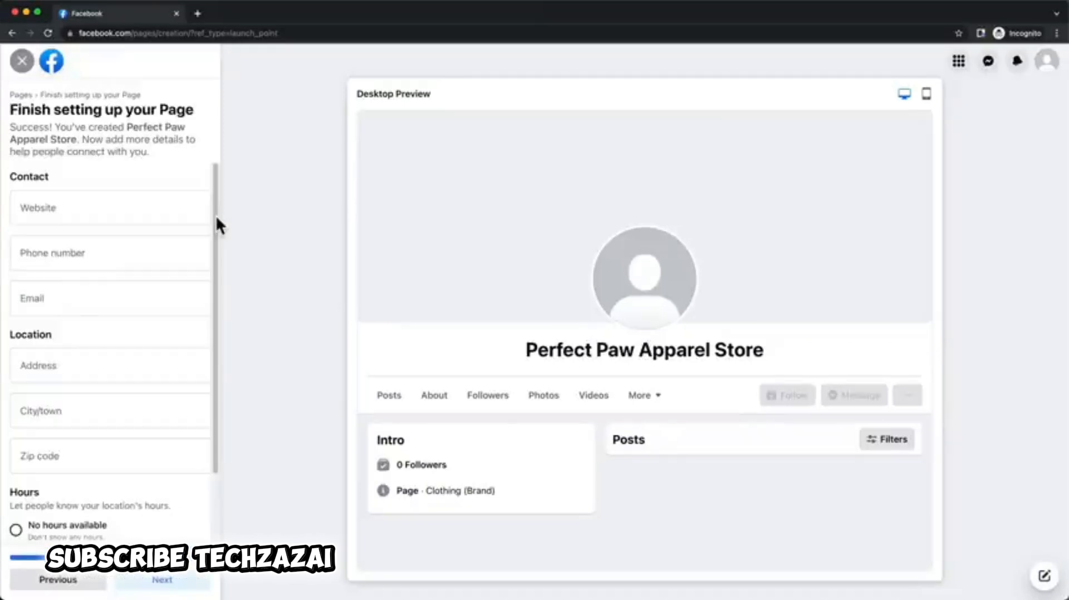
{"action": "scroll", "coordinate": [217, 225], "scroll_direction": "down", "scroll_amount": 3}
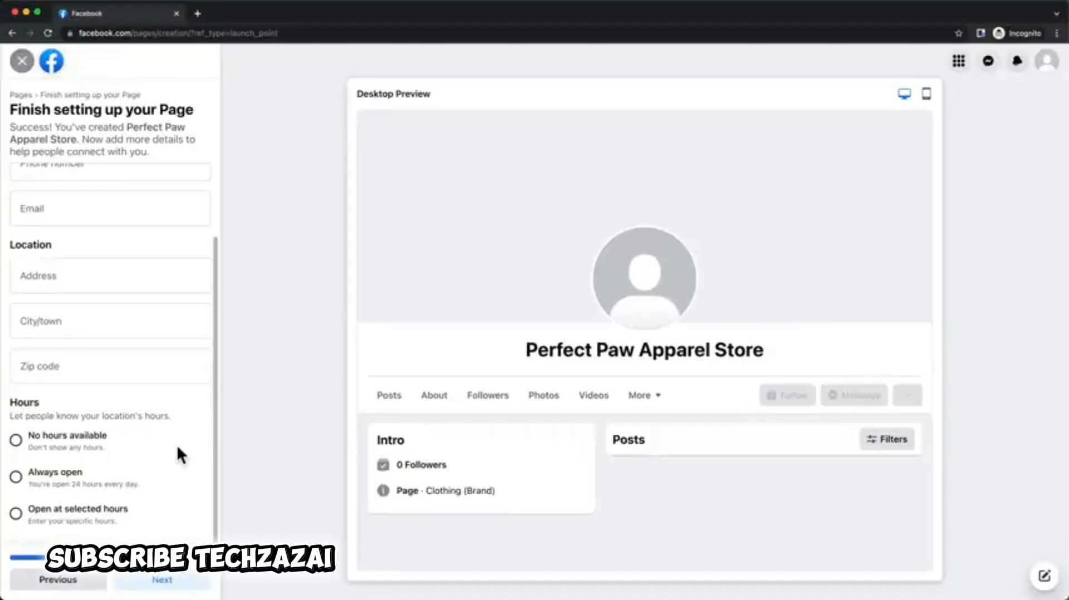
{"action": "scroll", "coordinate": [177, 448], "scroll_direction": "up", "scroll_amount": 1}
{"action": "scroll", "coordinate": [177, 448], "scroll_direction": "down", "scroll_amount": 1}
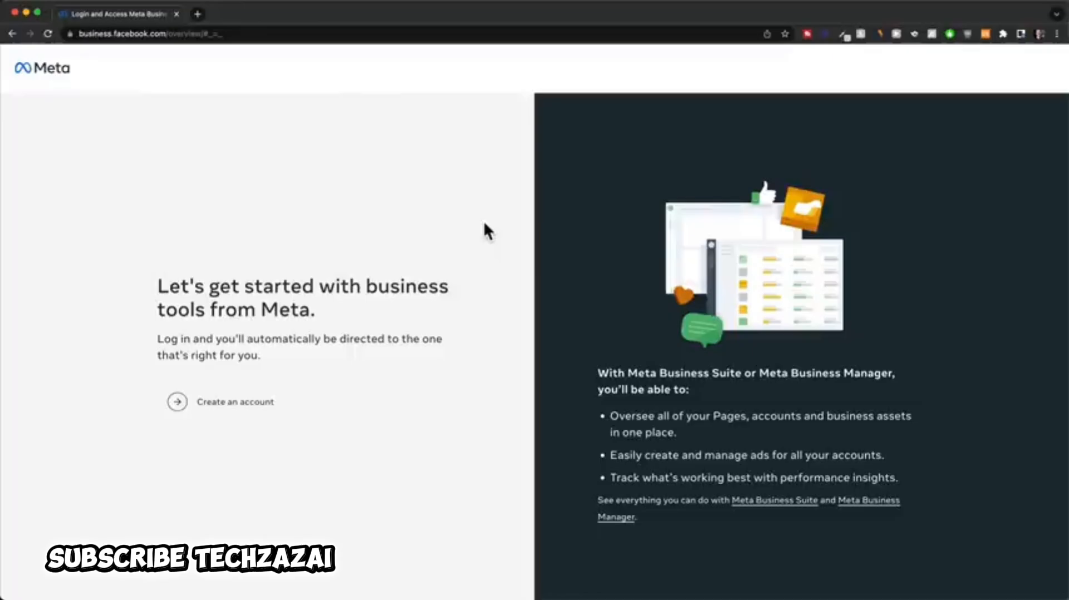
Step: Create a Business Manager account named Perfect Paw Apparel, fill in the business email and submit the form
{"action": "left_click", "coordinate": [246, 402]}
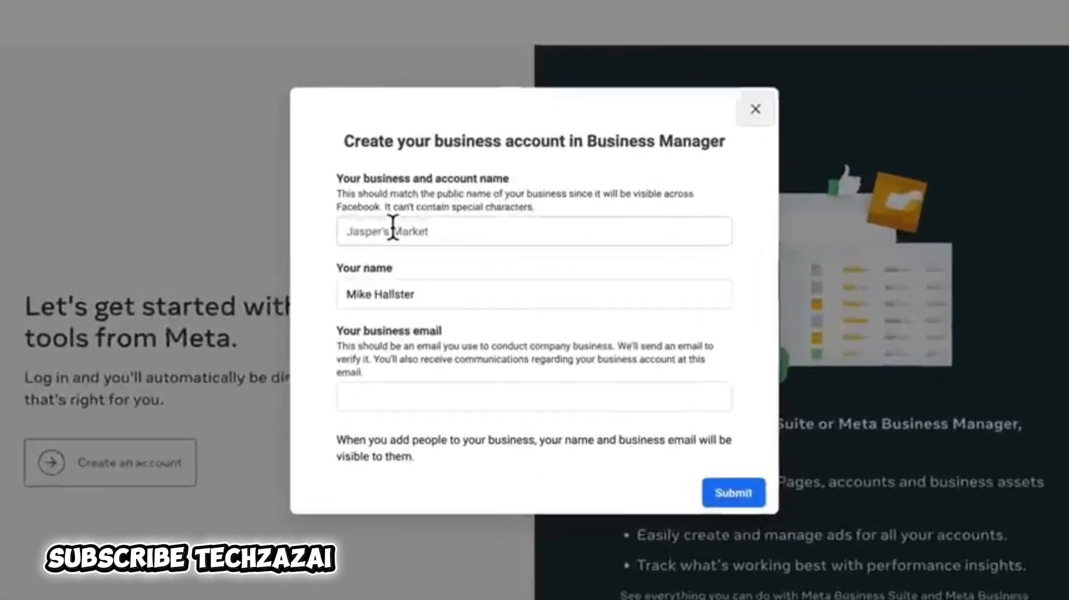
{"action": "left_click", "coordinate": [453, 230]}
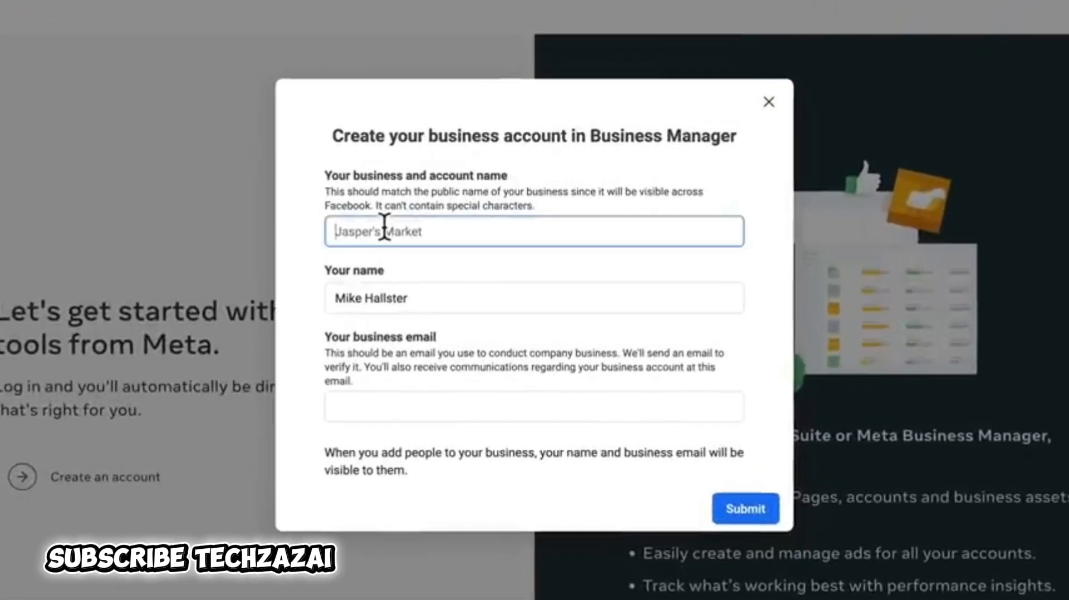
{"action": "type", "text": "Perfect Paw Apparel"}
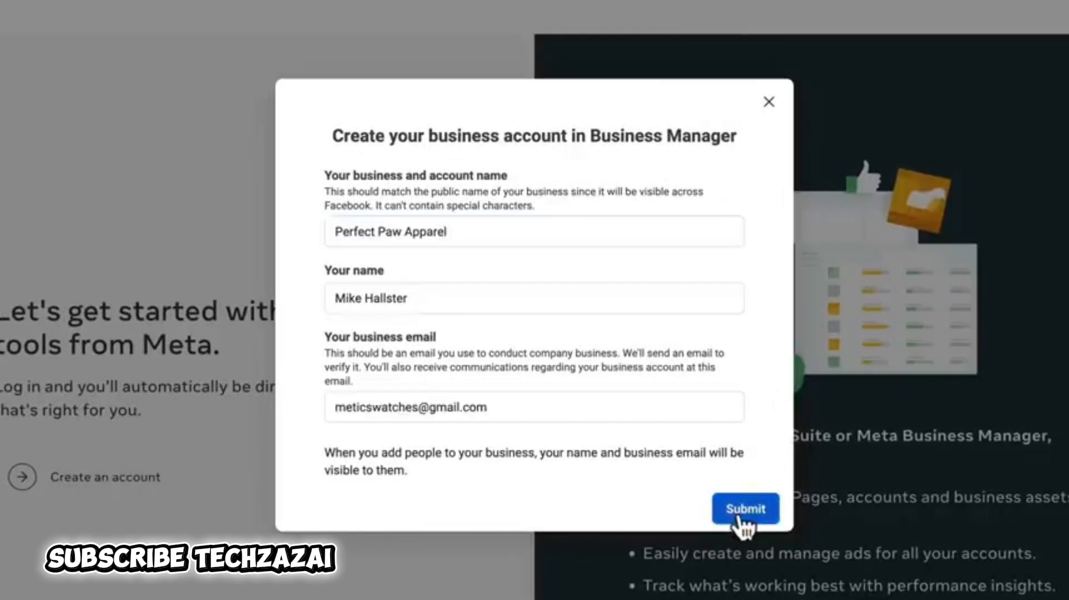
{"action": "left_click", "coordinate": [740, 511]}
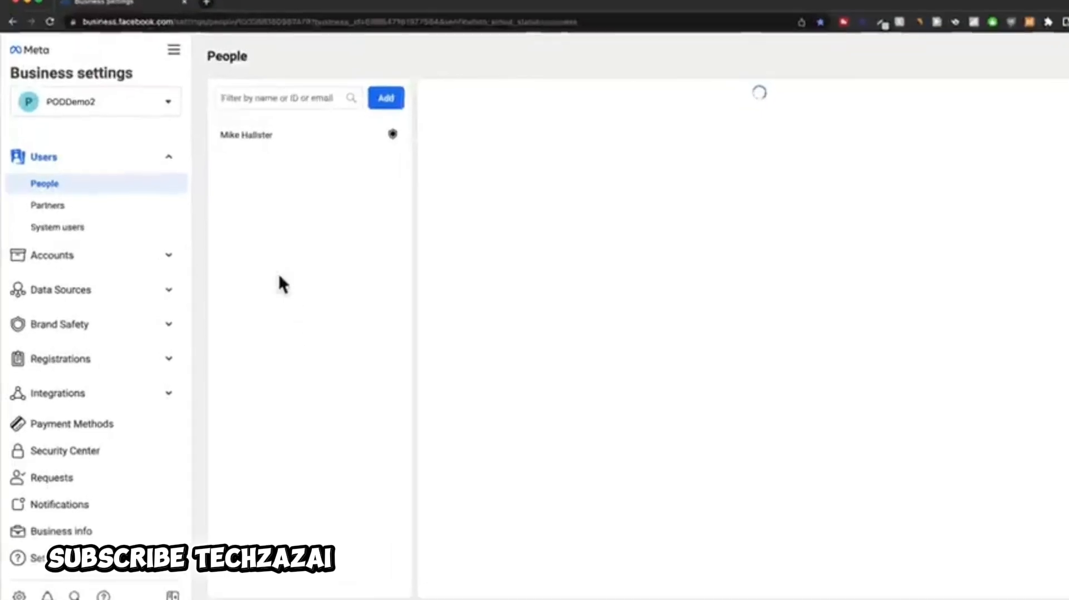
Step: Create a new ad account named POD Store 2 for use by my business (PODDemo2)
{"action": "left_click", "coordinate": [168, 255]}
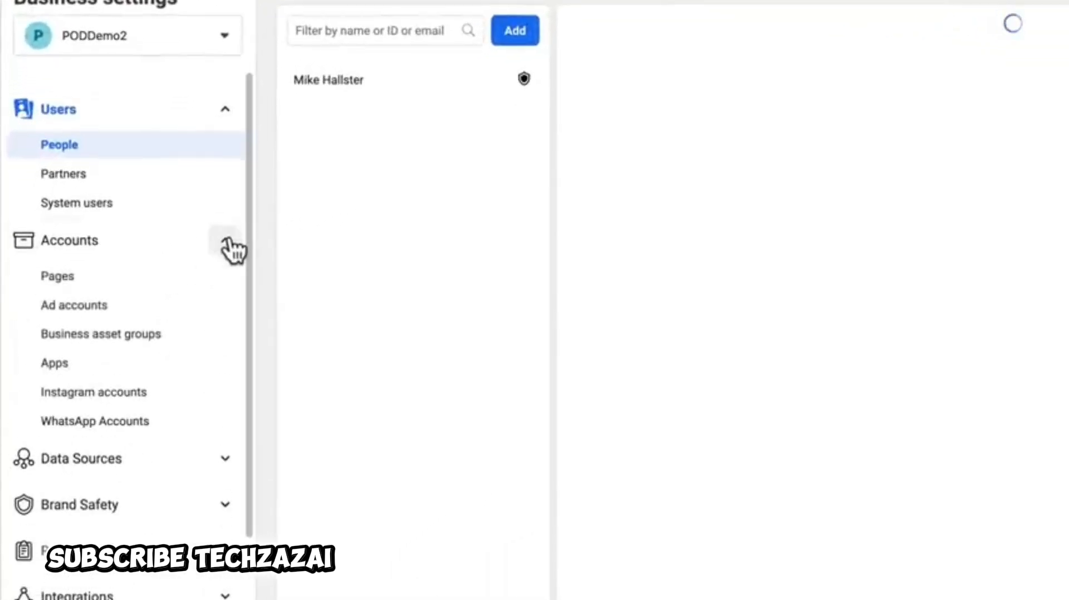
{"action": "left_click", "coordinate": [91, 315]}
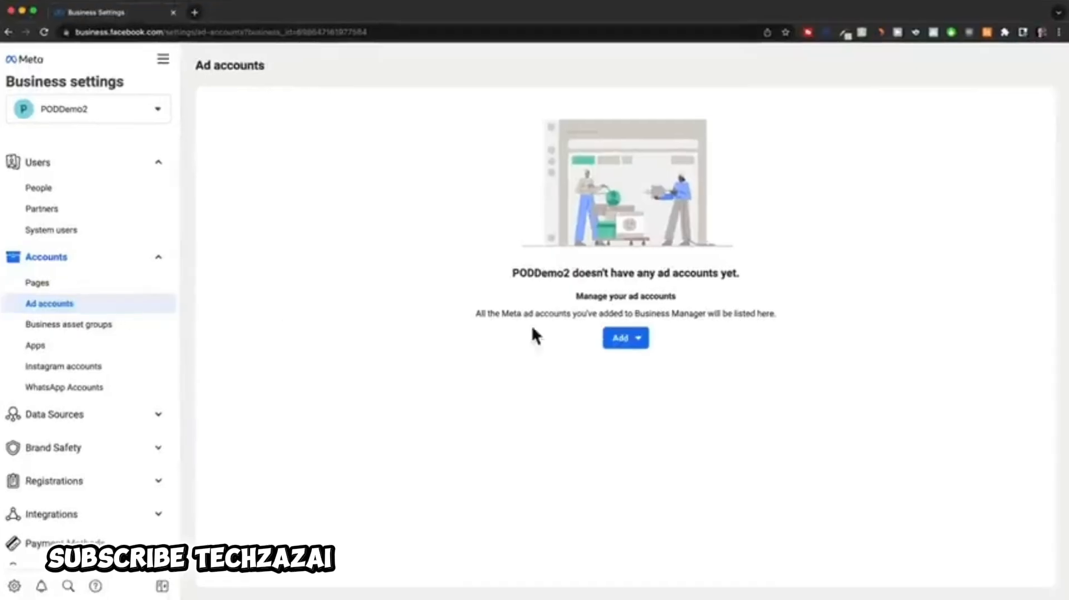
{"action": "left_click", "coordinate": [623, 338]}
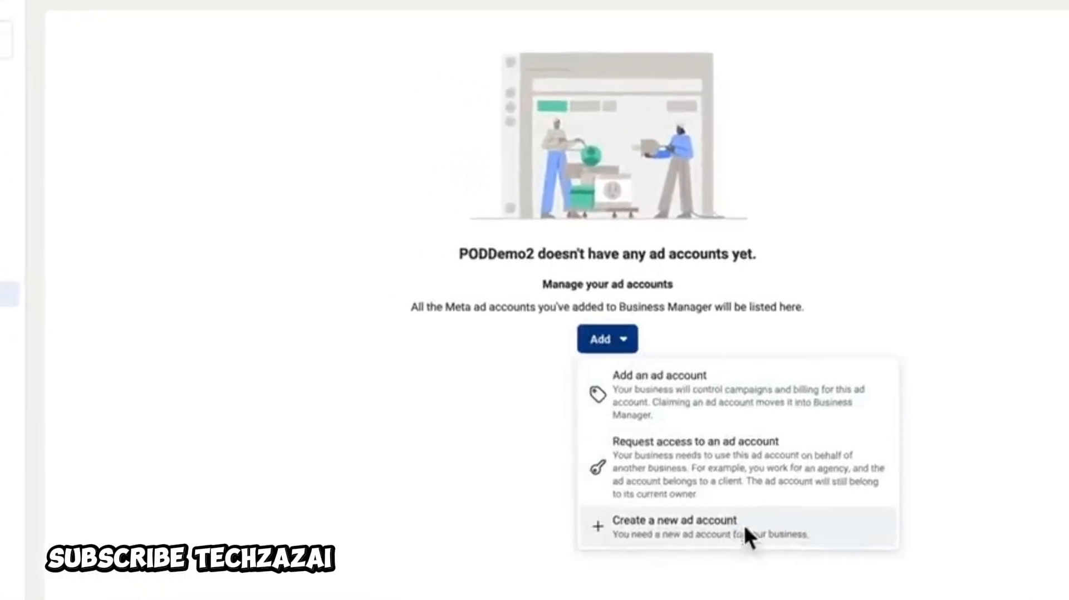
{"action": "left_click", "coordinate": [744, 524]}
{"action": "type", "text": "POD Store 2"}
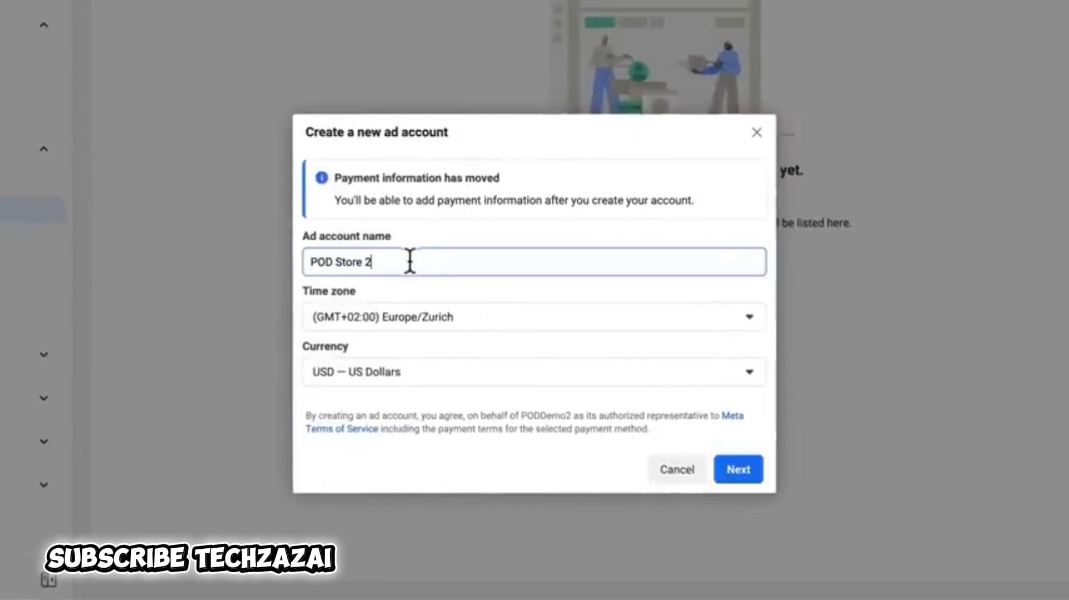
{"action": "left_click_drag", "start_coordinate": [395, 262], "coordinate": [287, 262]}
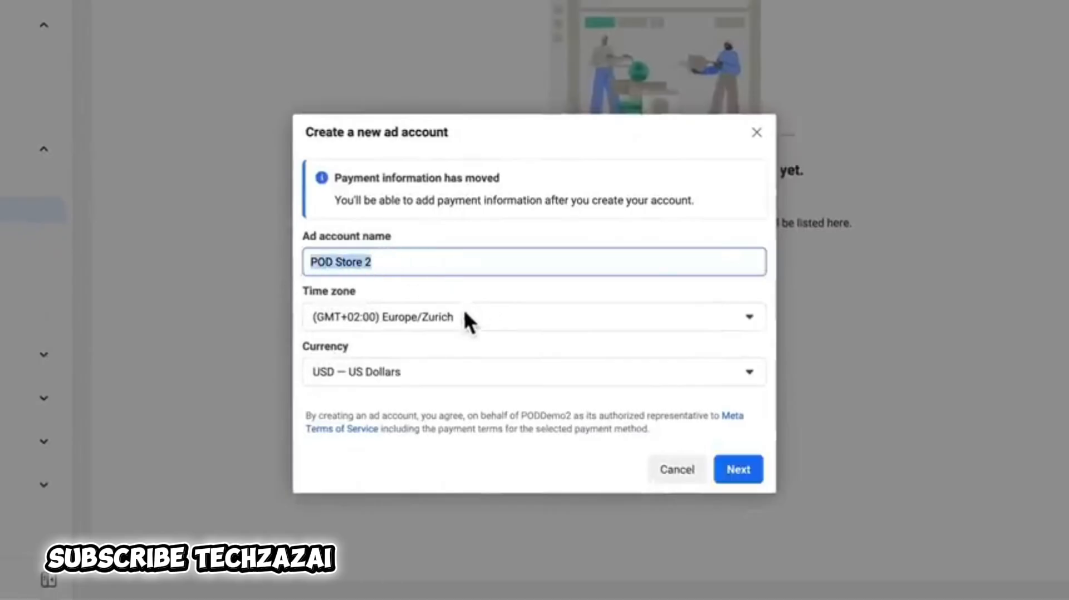
{"action": "left_click", "coordinate": [745, 475]}
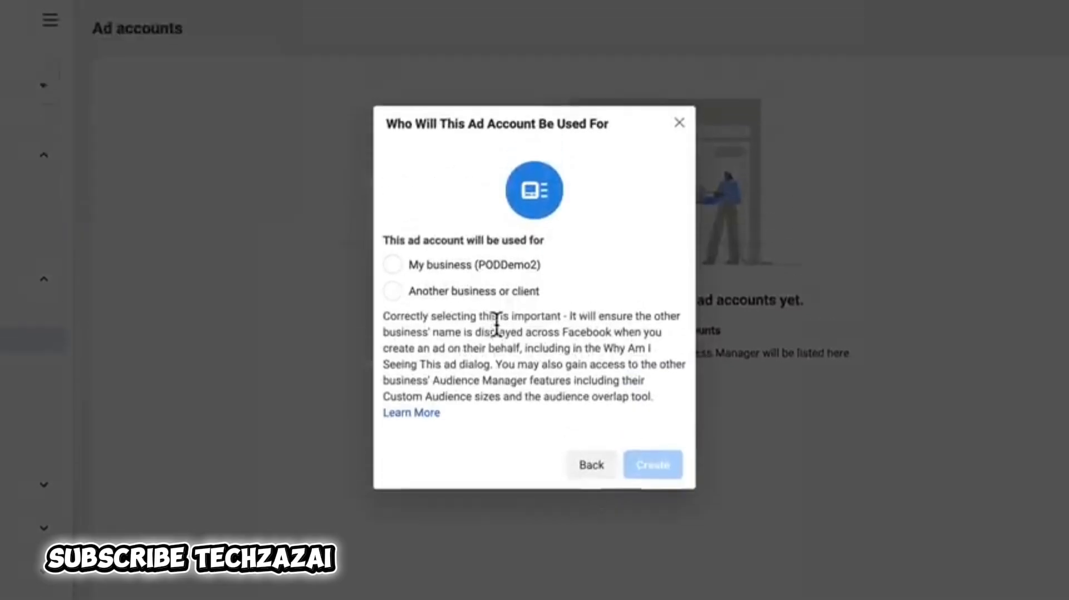
{"action": "left_click", "coordinate": [392, 266]}
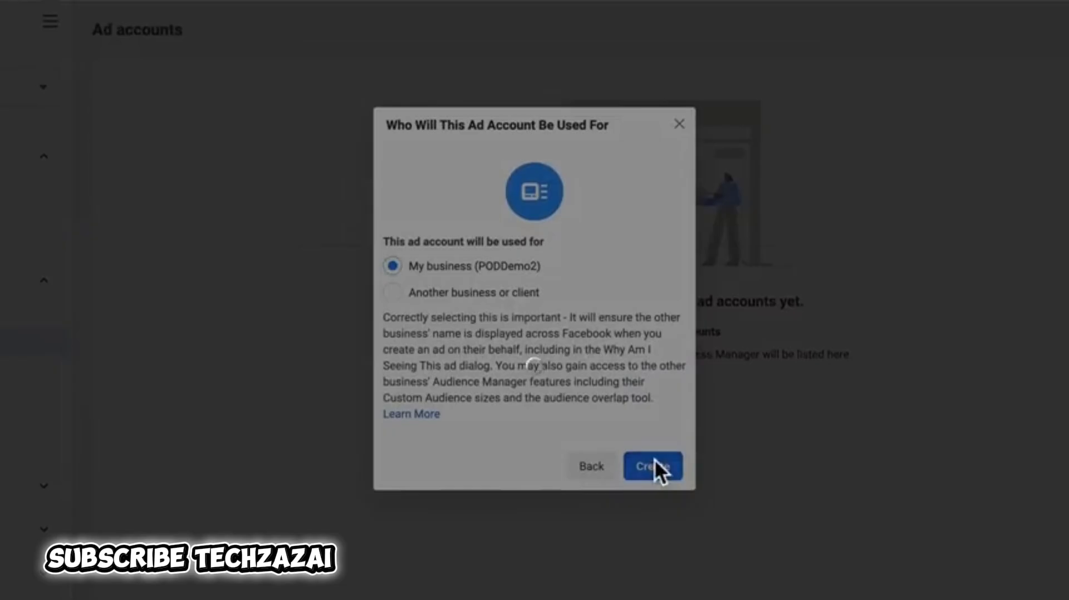
{"action": "left_click", "coordinate": [655, 467]}
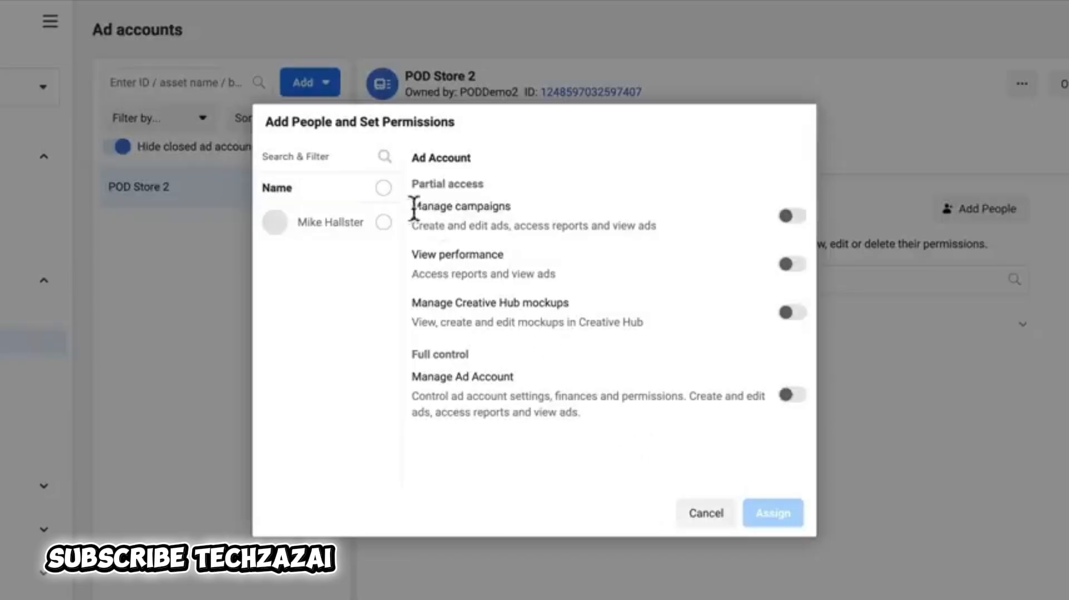
Step: Assign the listed person to the POD Store 2 ad account with full control through Manage Ad Account
{"action": "left_click", "coordinate": [383, 222]}
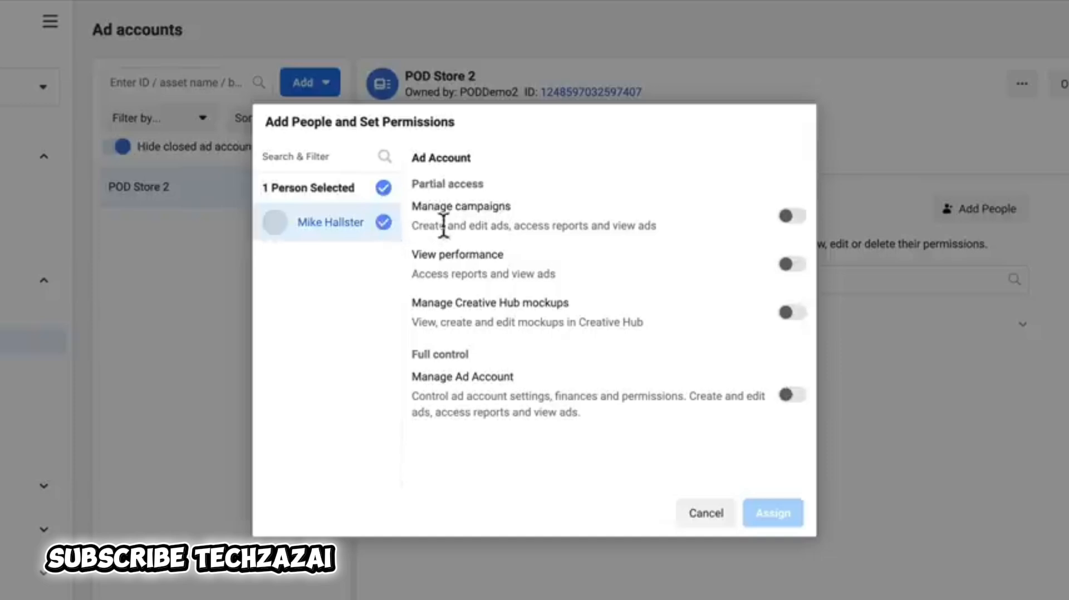
{"action": "left_click", "coordinate": [791, 396]}
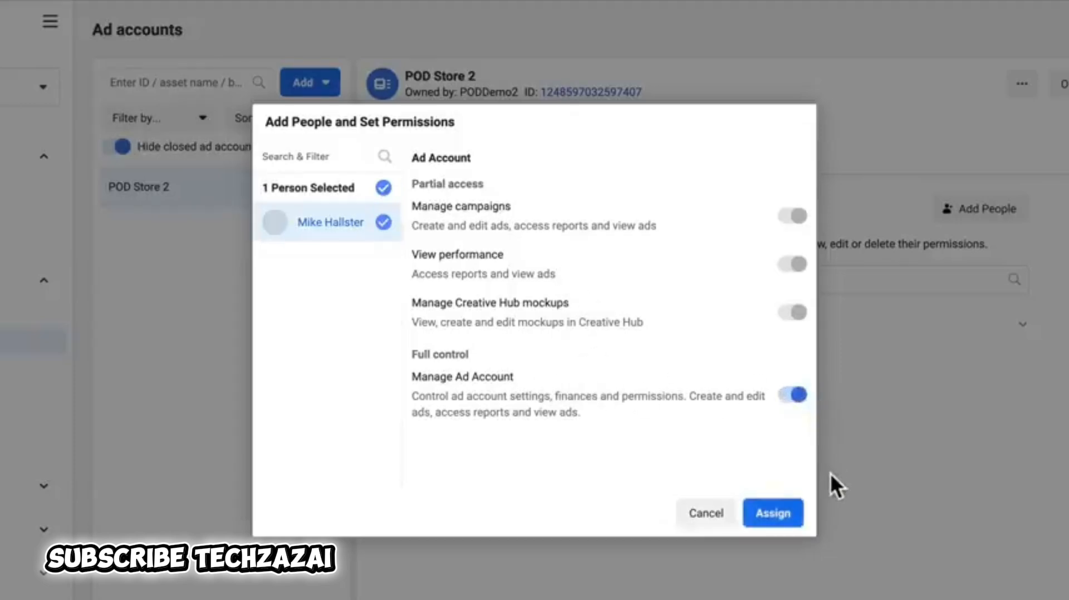
{"action": "left_click", "coordinate": [780, 517]}
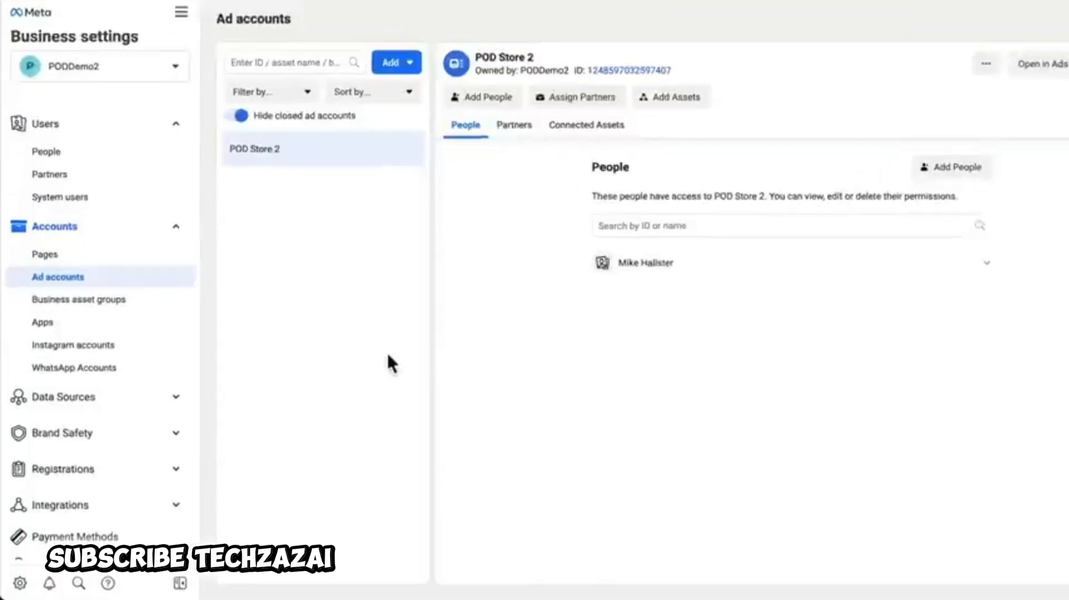
Step: Add a pixel under the business's data sources, keeping the suggested name and leaving the website URL empty
{"action": "left_click", "coordinate": [213, 361]}
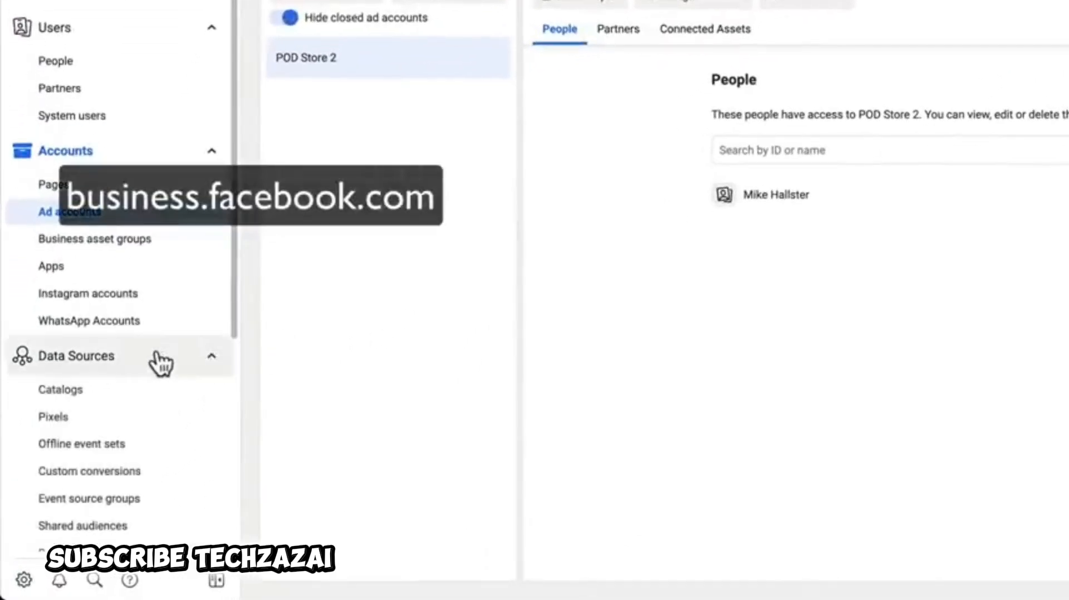
{"action": "scroll", "coordinate": [158, 362], "scroll_direction": "down", "scroll_amount": 3}
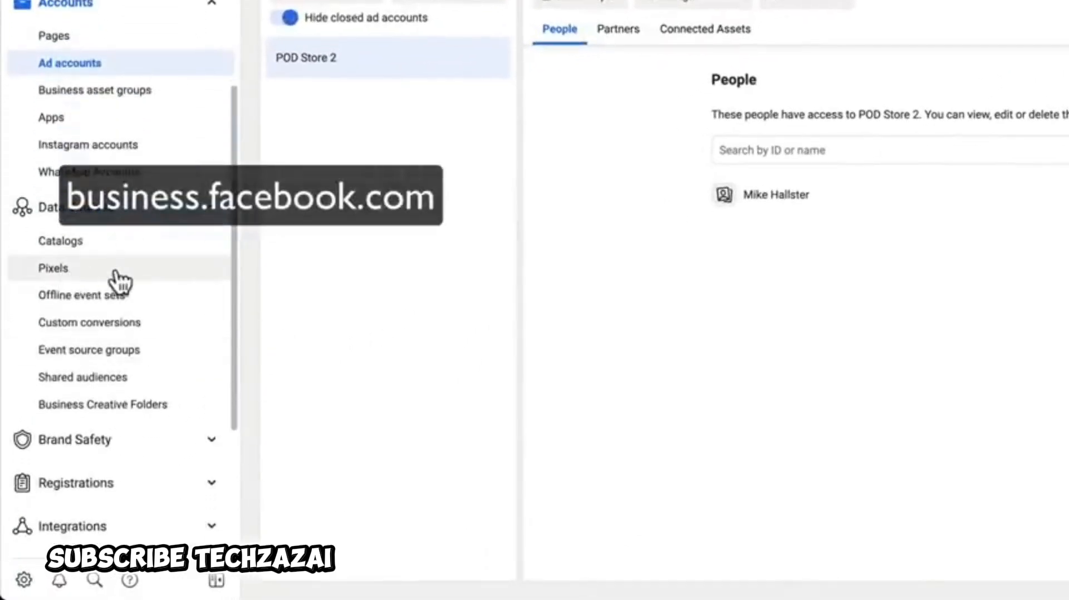
{"action": "left_click", "coordinate": [114, 278]}
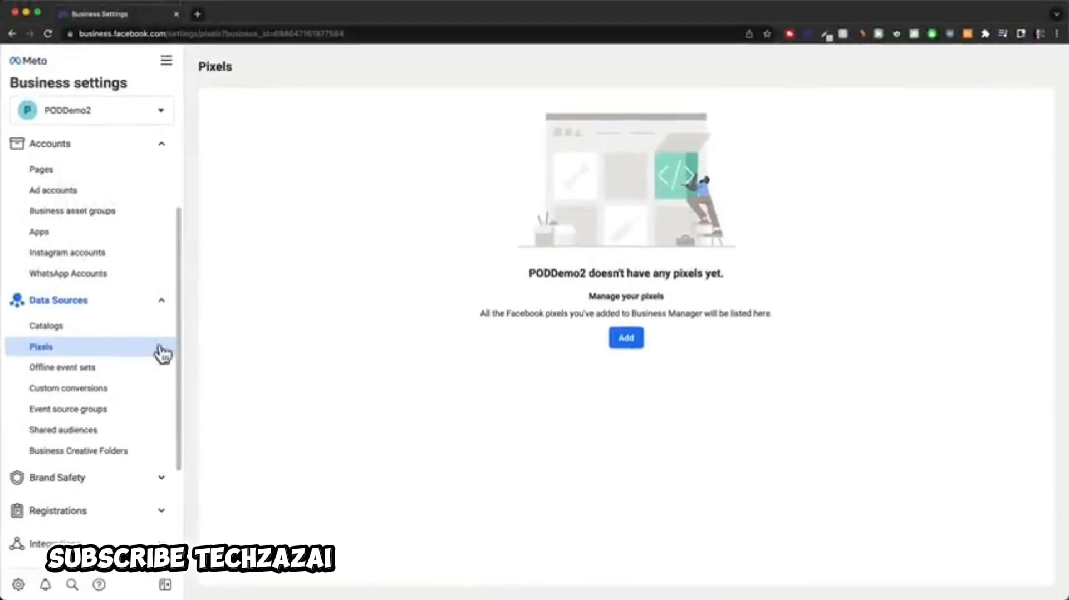
{"action": "left_click", "coordinate": [629, 339]}
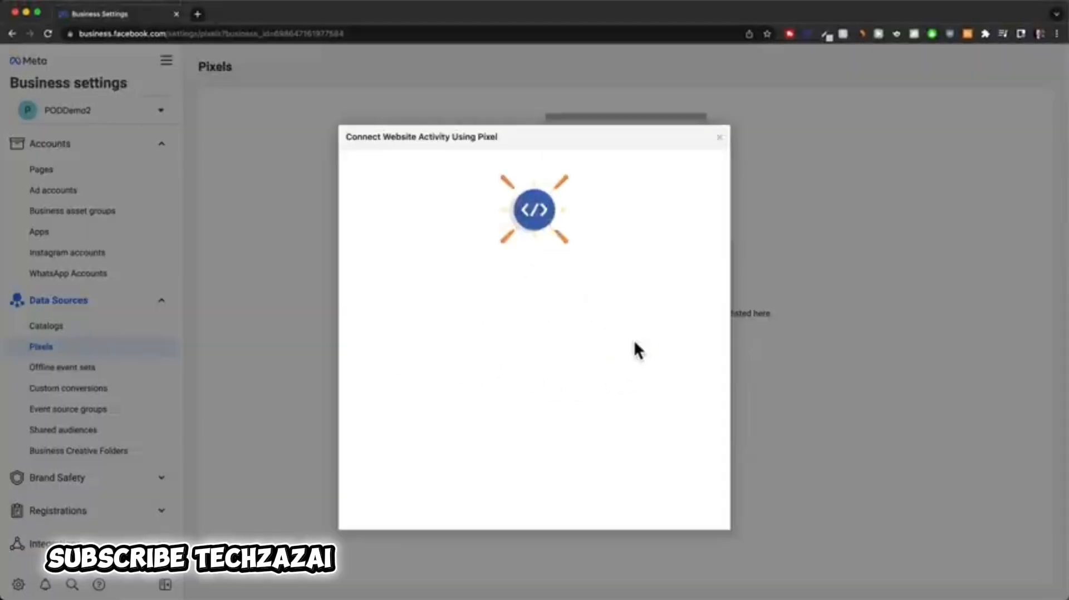
{"action": "left_click_drag", "start_coordinate": [457, 367], "coordinate": [384, 367]}
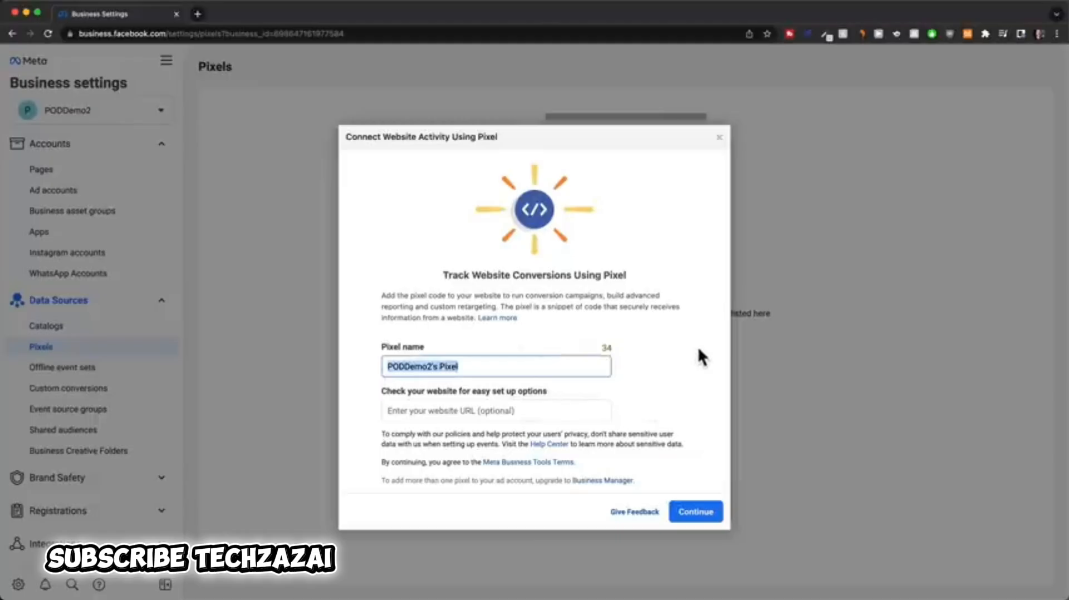
{"action": "left_click", "coordinate": [692, 517]}
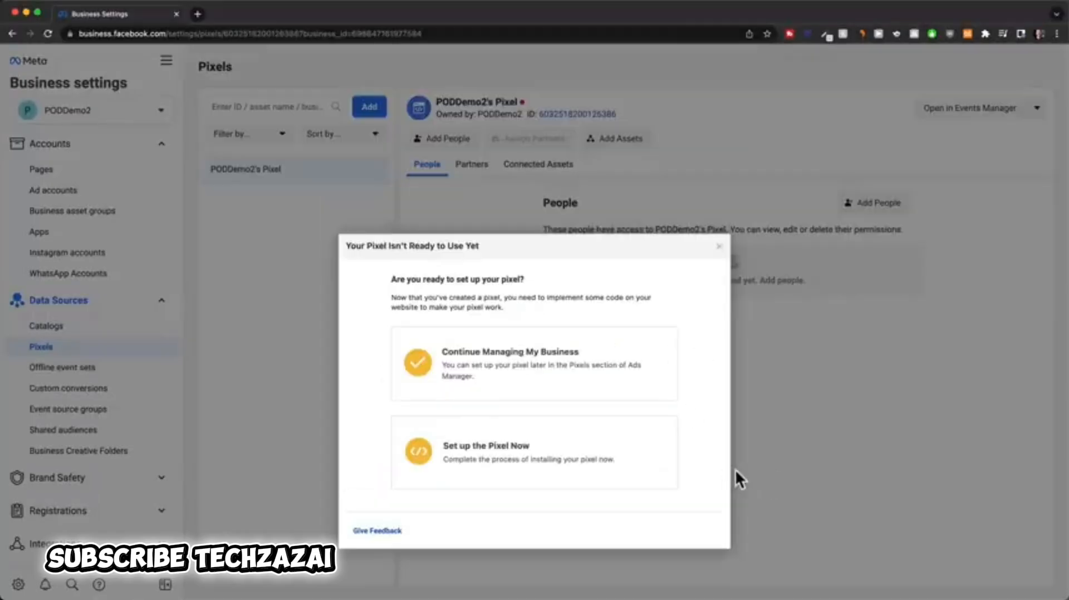
Step: Set up the new pixel now through a partner integration, choosing Shopify as the partner
{"action": "left_click", "coordinate": [528, 456]}
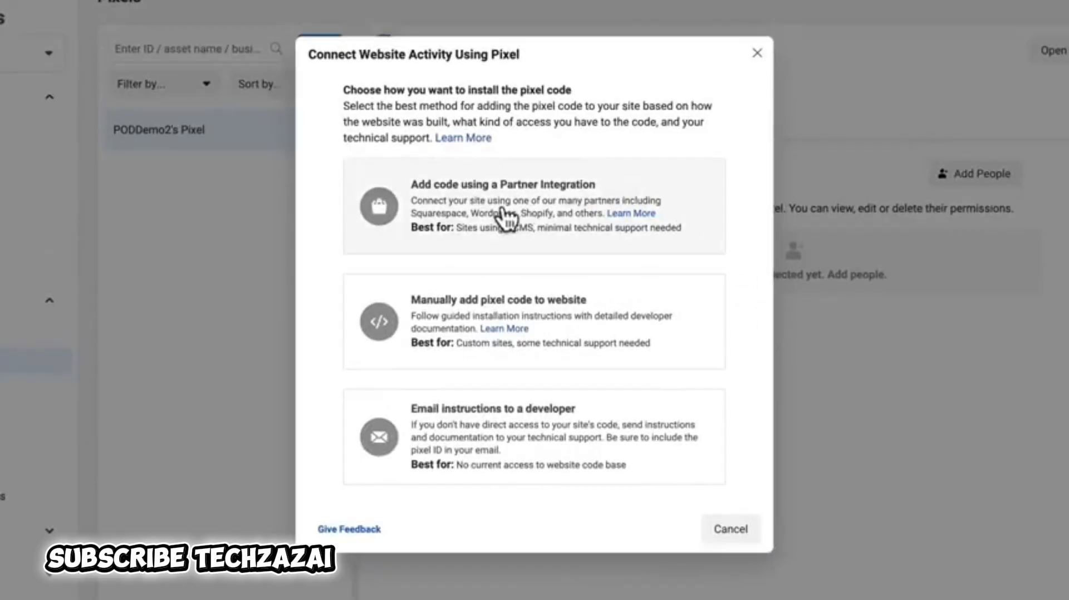
{"action": "left_click", "coordinate": [697, 206]}
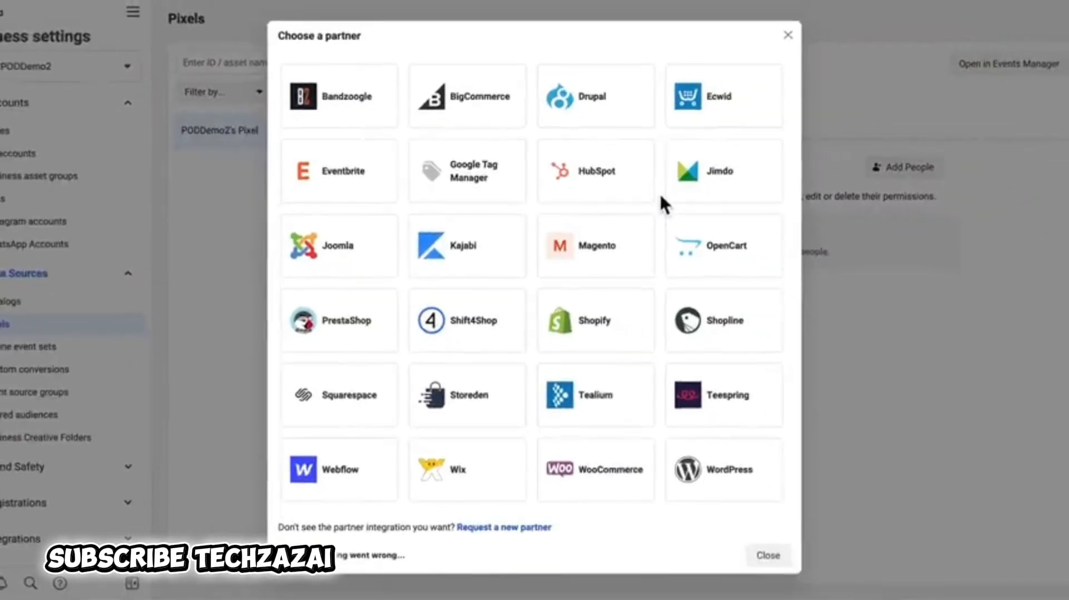
{"action": "left_click", "coordinate": [594, 327]}
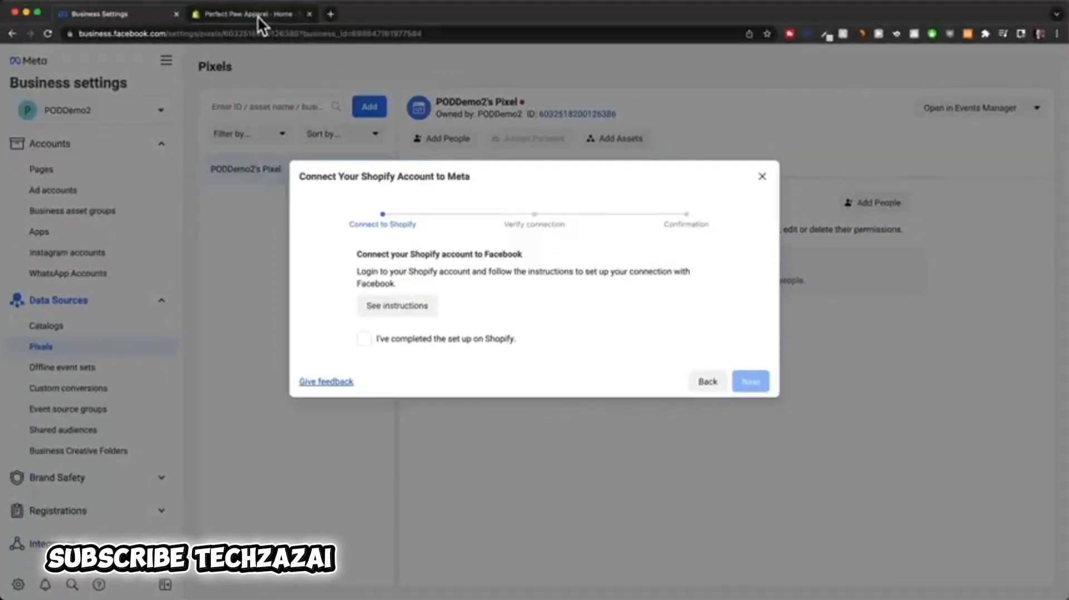
Step: Switch to the Shopify admin and, from the online store preferences' Facebook Pixel setup, add Facebook as a sales channel
{"action": "left_click", "coordinate": [258, 15]}
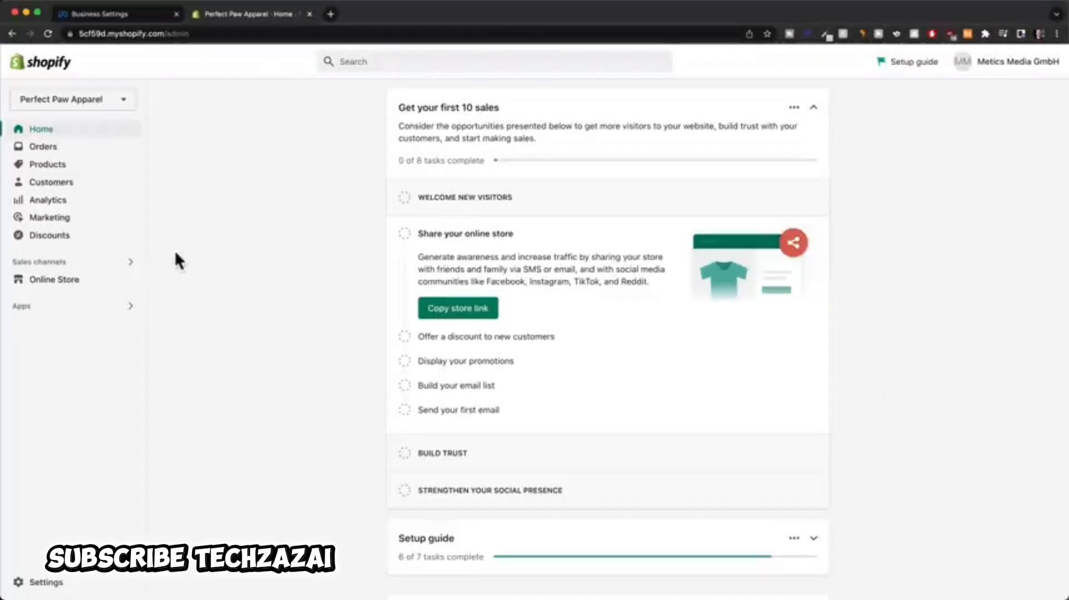
{"action": "left_click", "coordinate": [92, 281]}
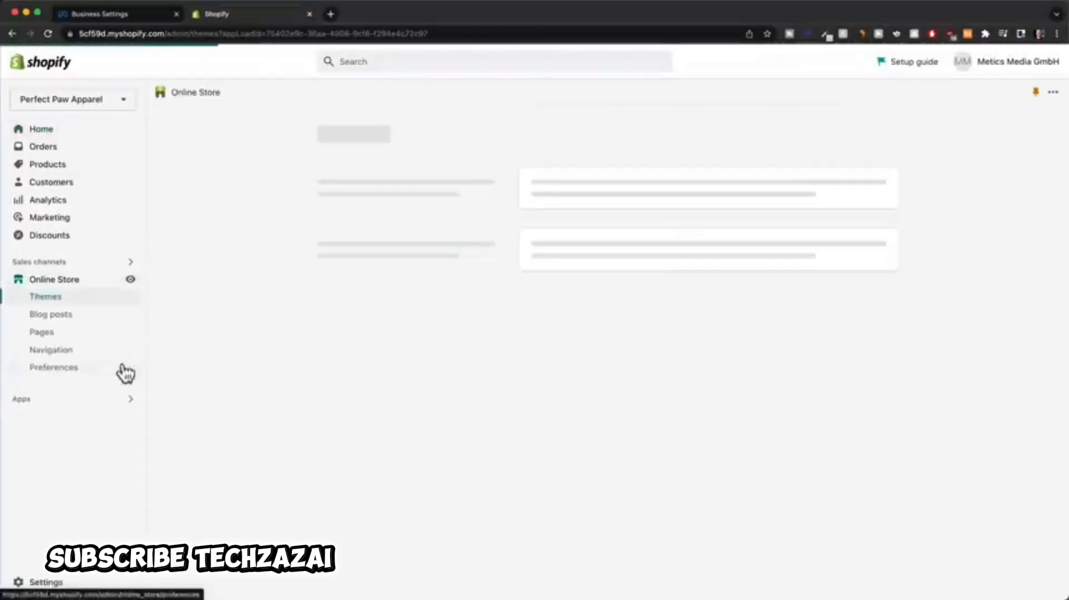
{"action": "left_click", "coordinate": [89, 372]}
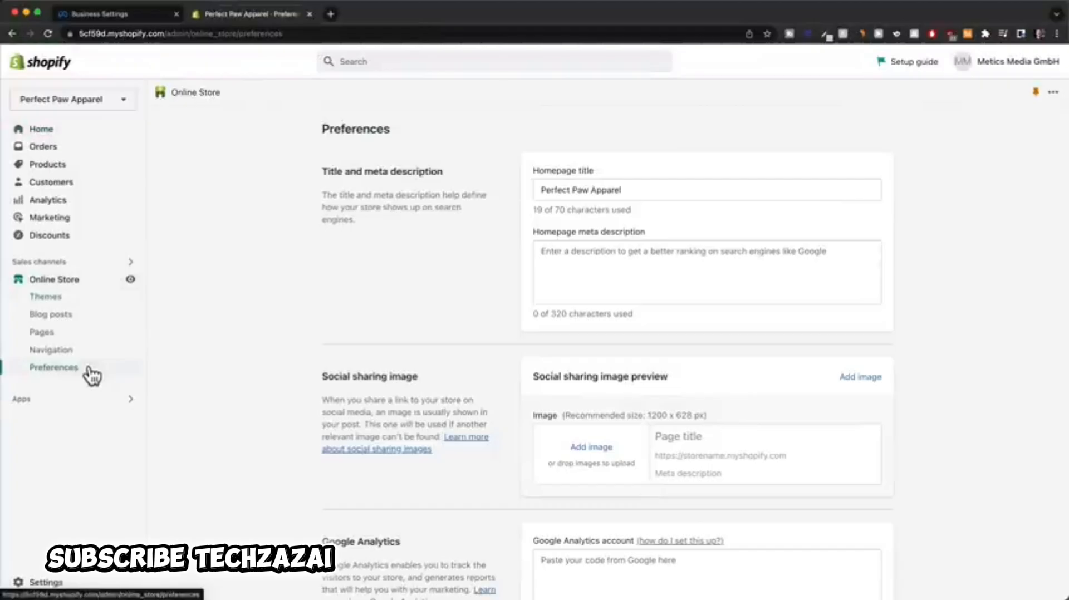
{"action": "scroll", "coordinate": [246, 376], "scroll_direction": "down", "scroll_amount": 4}
{"action": "scroll", "coordinate": [244, 379], "scroll_direction": "down", "scroll_amount": 5}
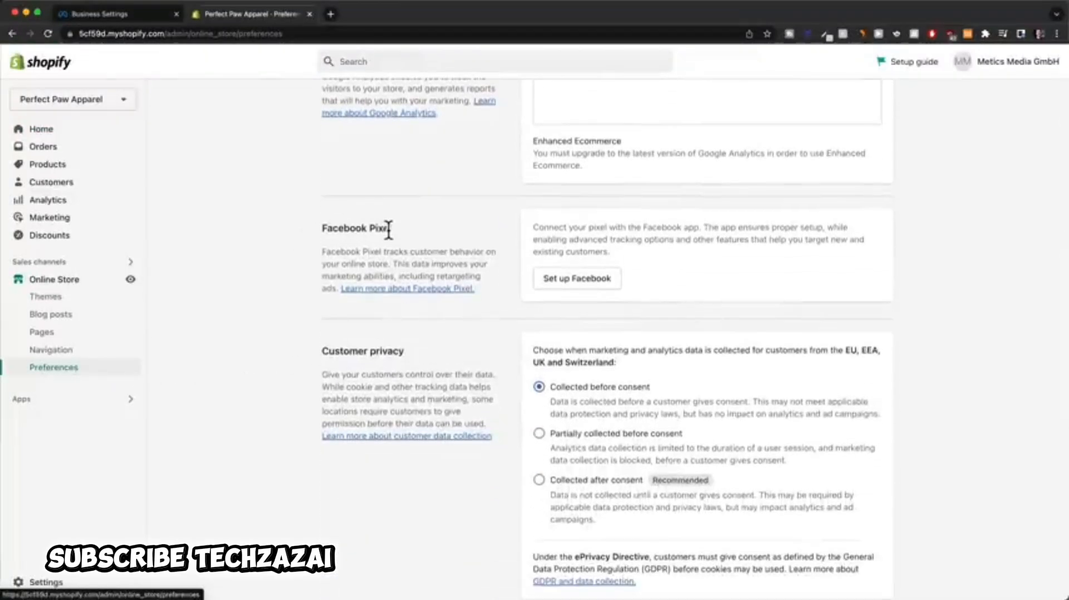
{"action": "left_click", "coordinate": [579, 278]}
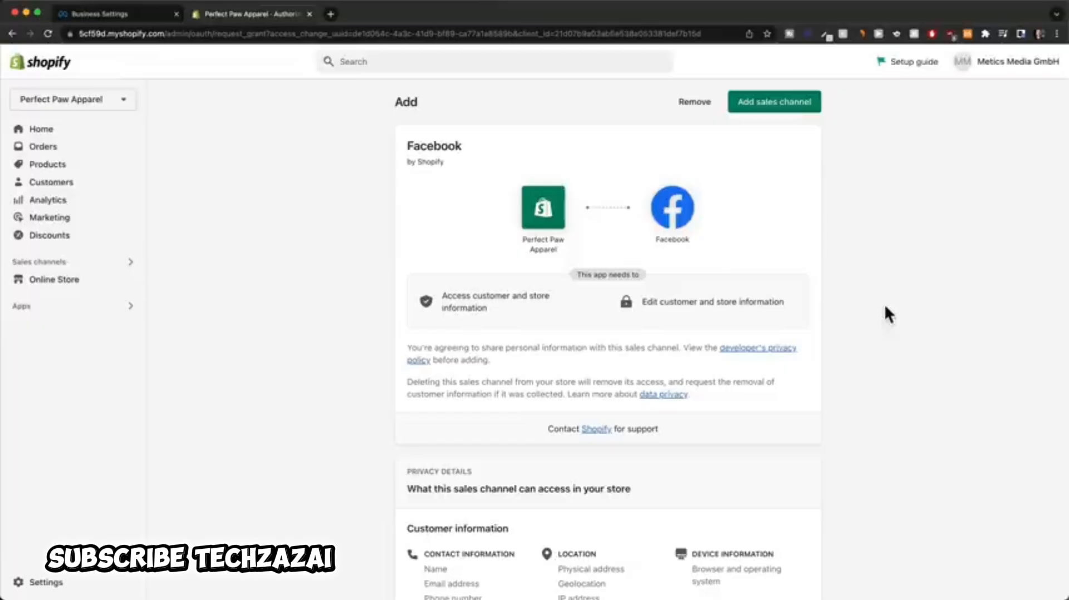
{"action": "left_click", "coordinate": [782, 108]}
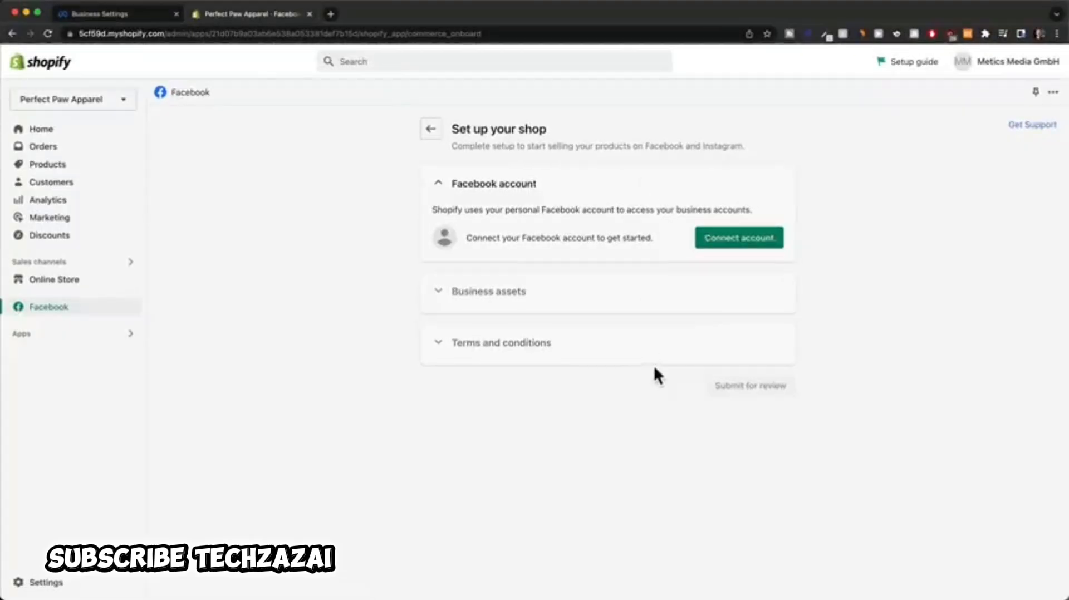
Step: Connect the Facebook account to Shopify, linking the Perfect Paw Apparel Store page with the PODDemo2 business account
{"action": "left_click", "coordinate": [736, 245]}
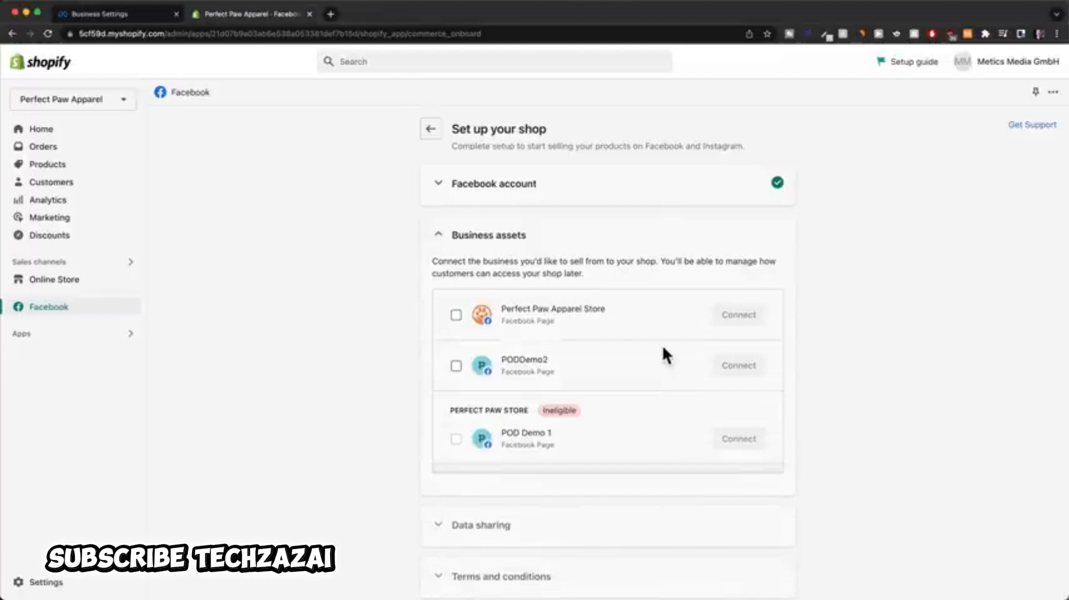
{"action": "left_click", "coordinate": [456, 315]}
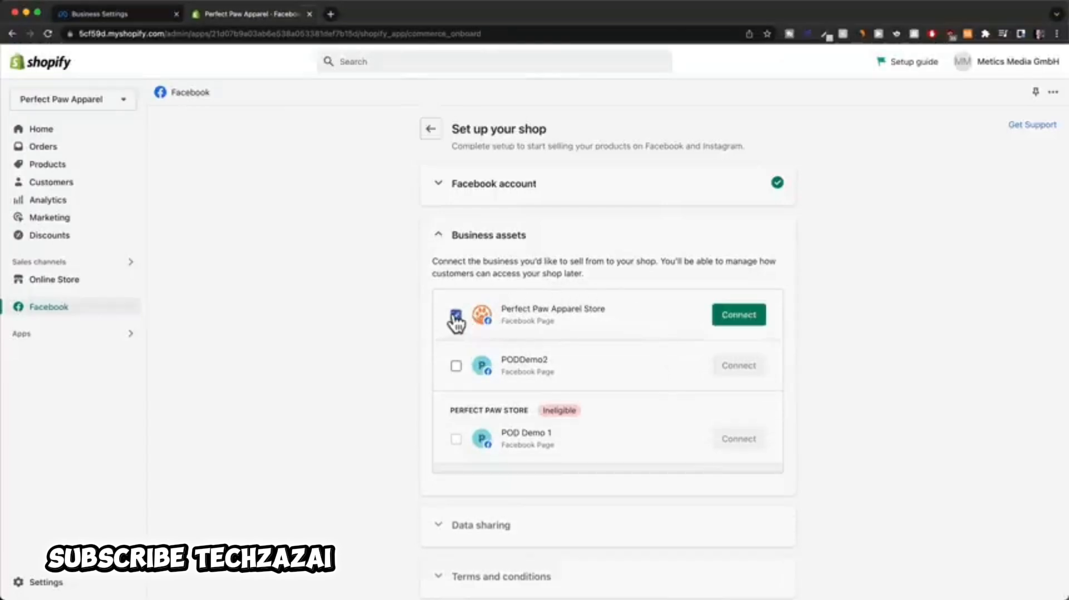
{"action": "left_click", "coordinate": [747, 327]}
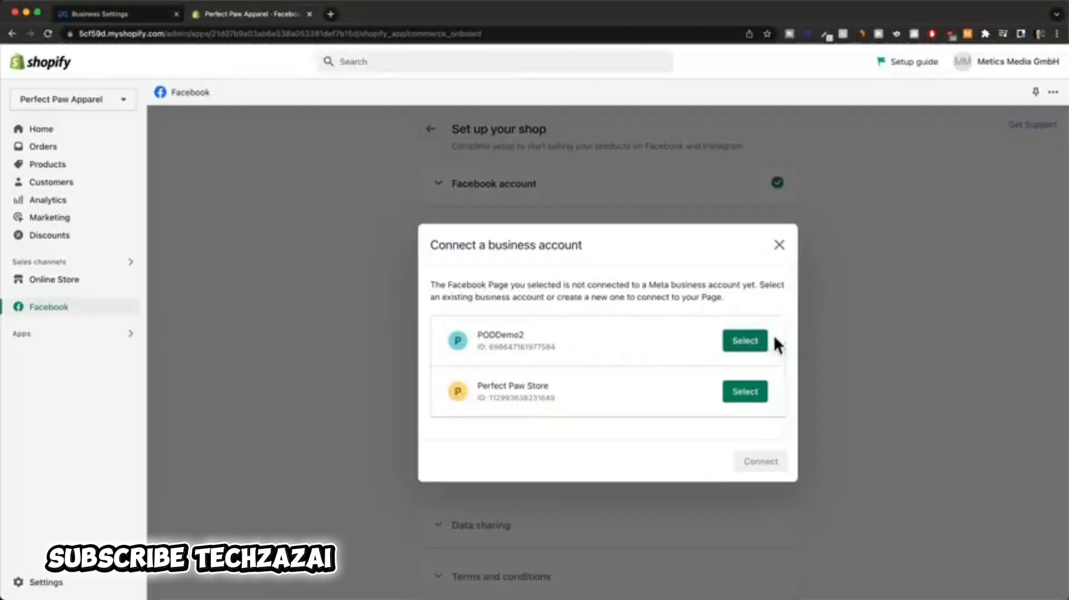
{"action": "left_click", "coordinate": [742, 348]}
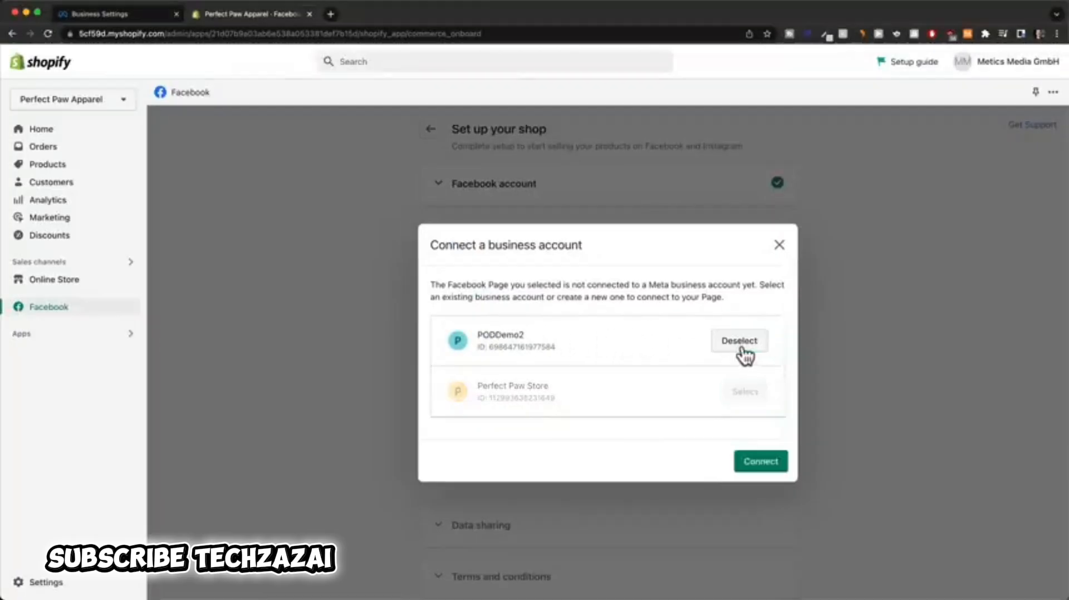
{"action": "left_click", "coordinate": [756, 469]}
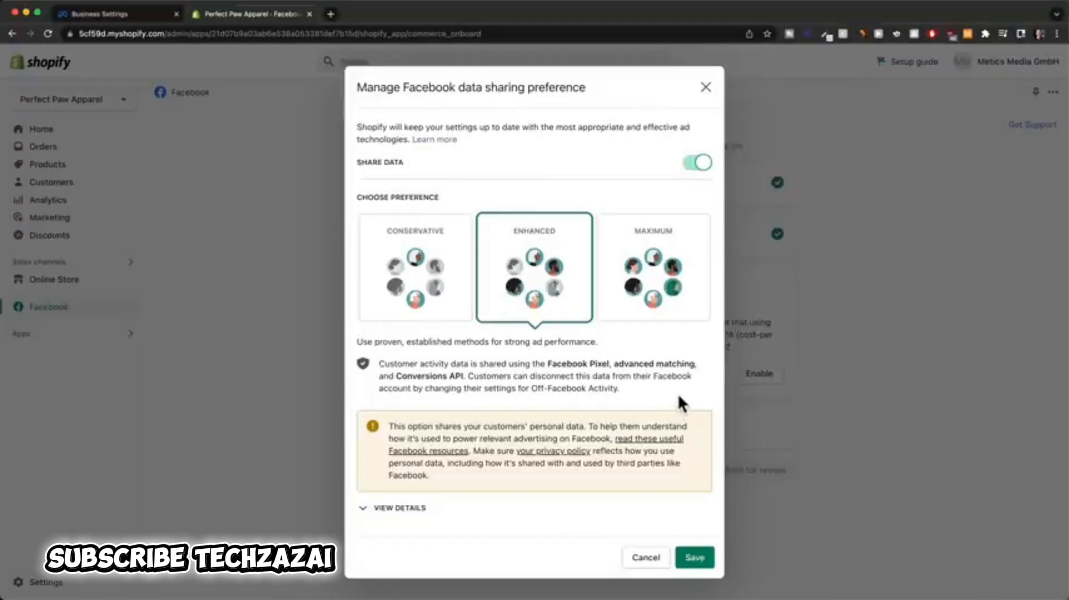
Step: Set the Facebook data sharing preference to Maximum and connect PODDemo2's Pixel to the store
{"action": "left_click", "coordinate": [668, 286]}
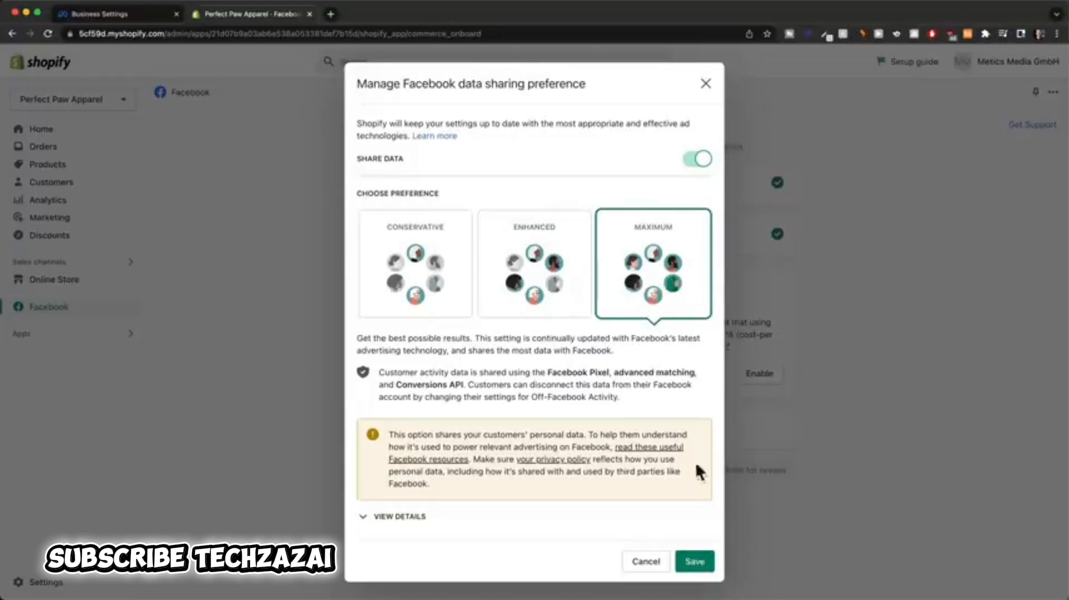
{"action": "left_click", "coordinate": [694, 562]}
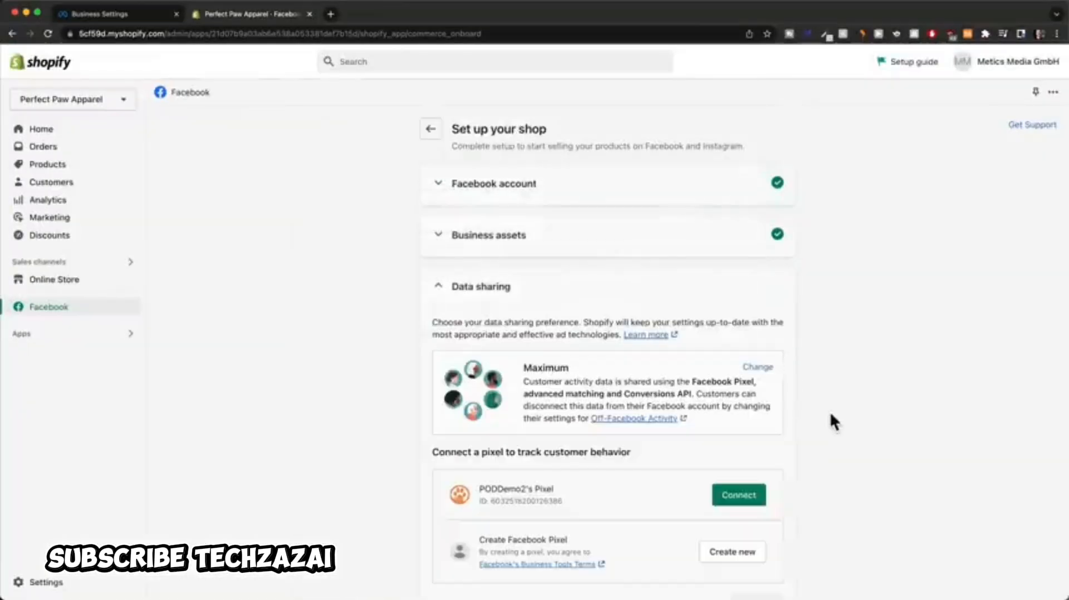
{"action": "scroll", "coordinate": [830, 414], "scroll_direction": "down", "scroll_amount": 3}
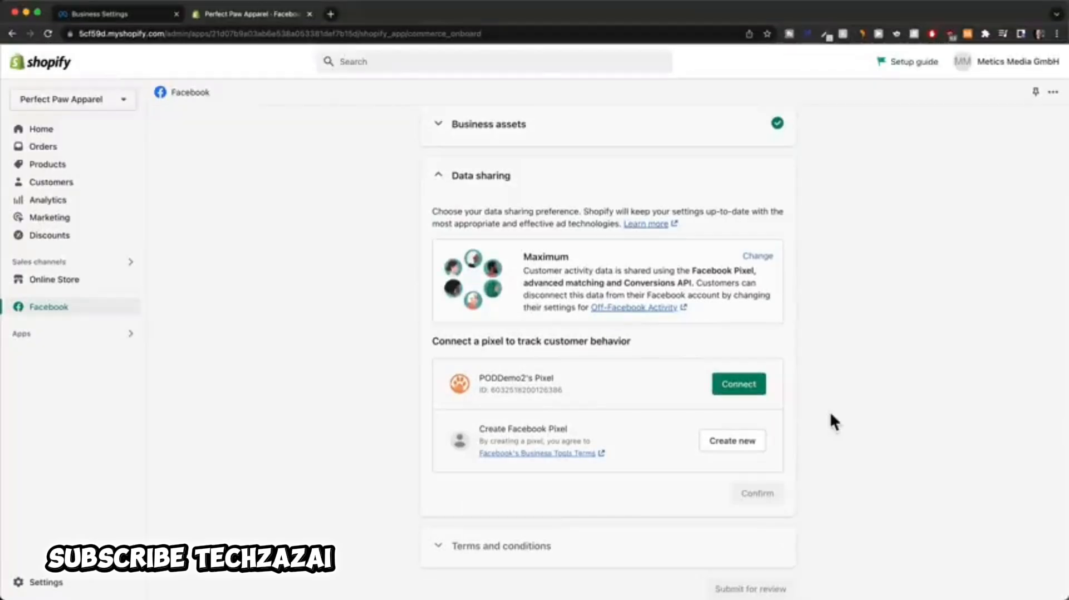
{"action": "left_click", "coordinate": [737, 386]}
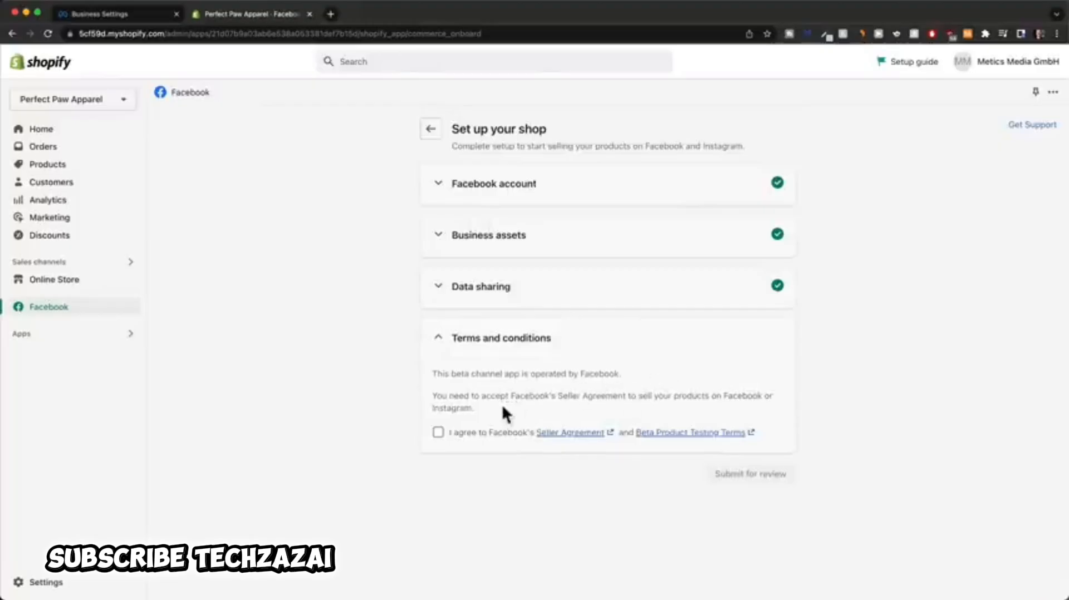
Step: Agree to Facebook's Seller Agreement and Beta Product Testing Terms, submit the shop for review, and check the shop and ads statuses
{"action": "left_click", "coordinate": [437, 434]}
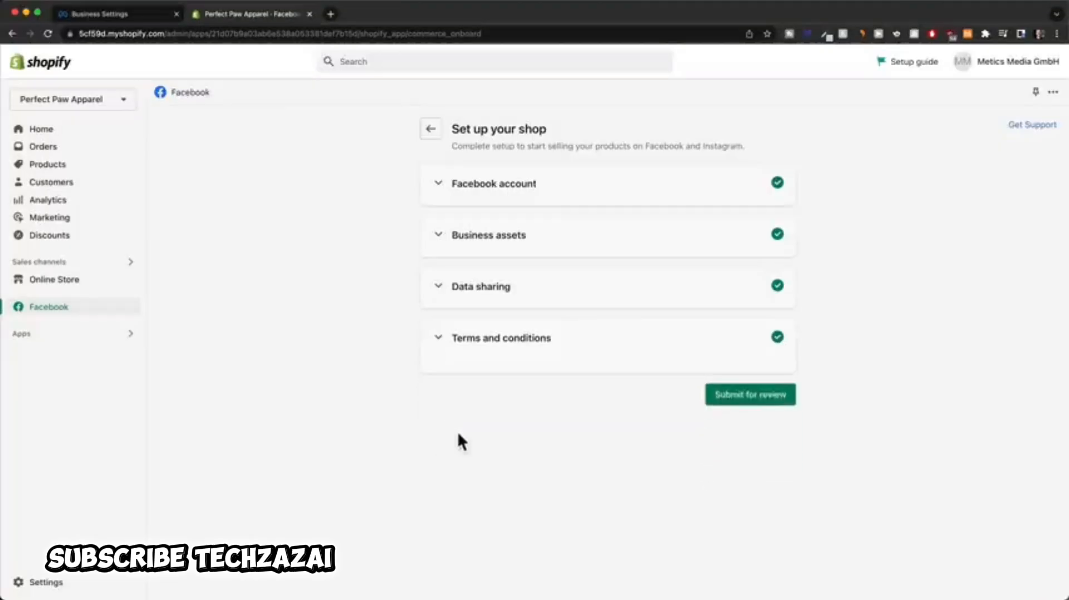
{"action": "left_click", "coordinate": [745, 385]}
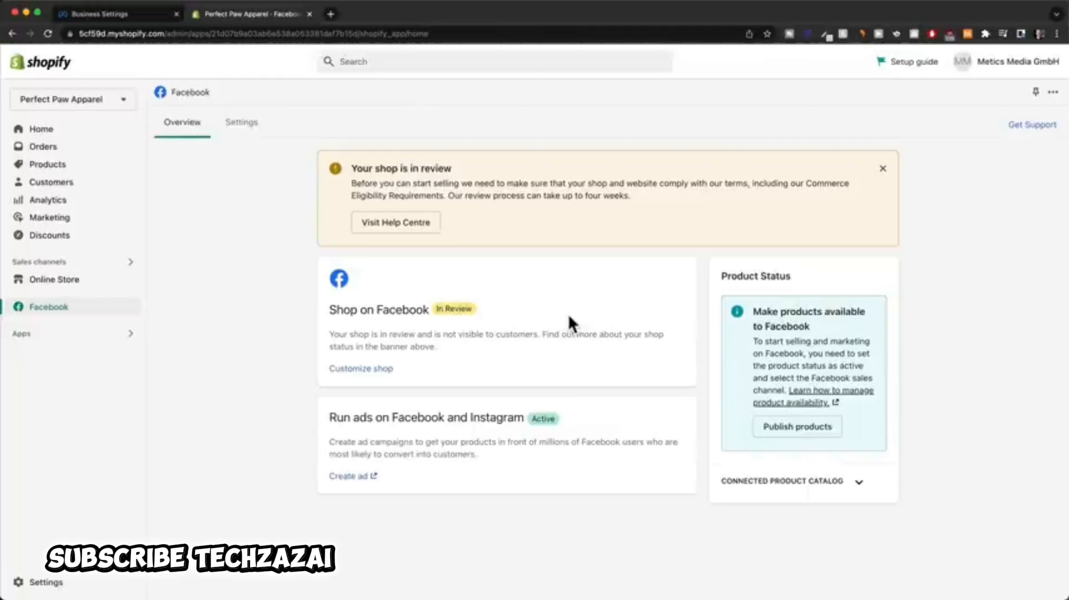
{"action": "left_click_drag", "start_coordinate": [351, 167], "coordinate": [480, 167]}
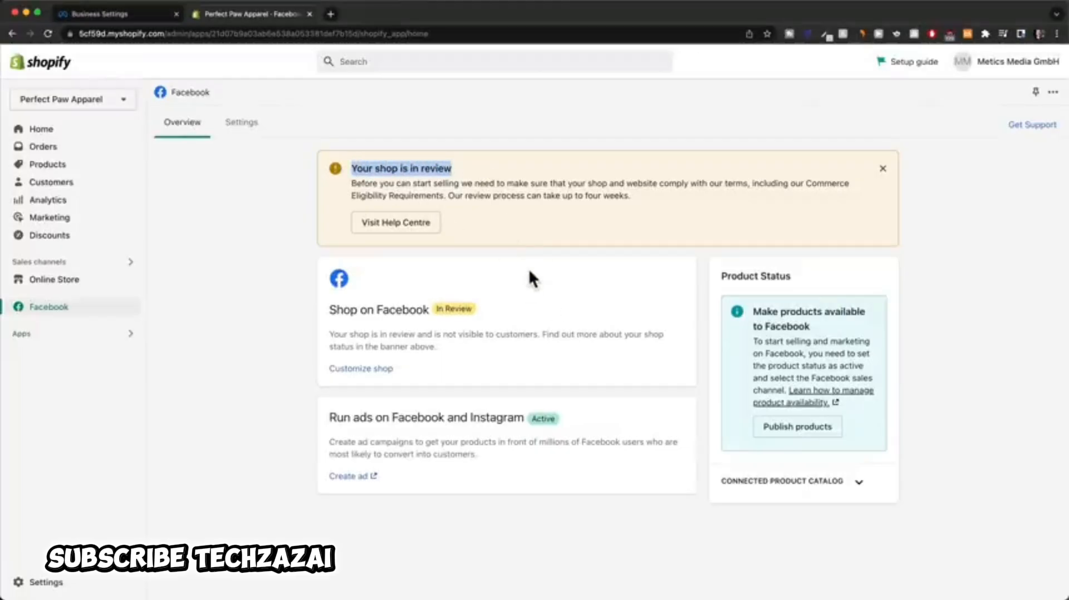
{"action": "left_click_drag", "start_coordinate": [333, 310], "coordinate": [461, 308]}
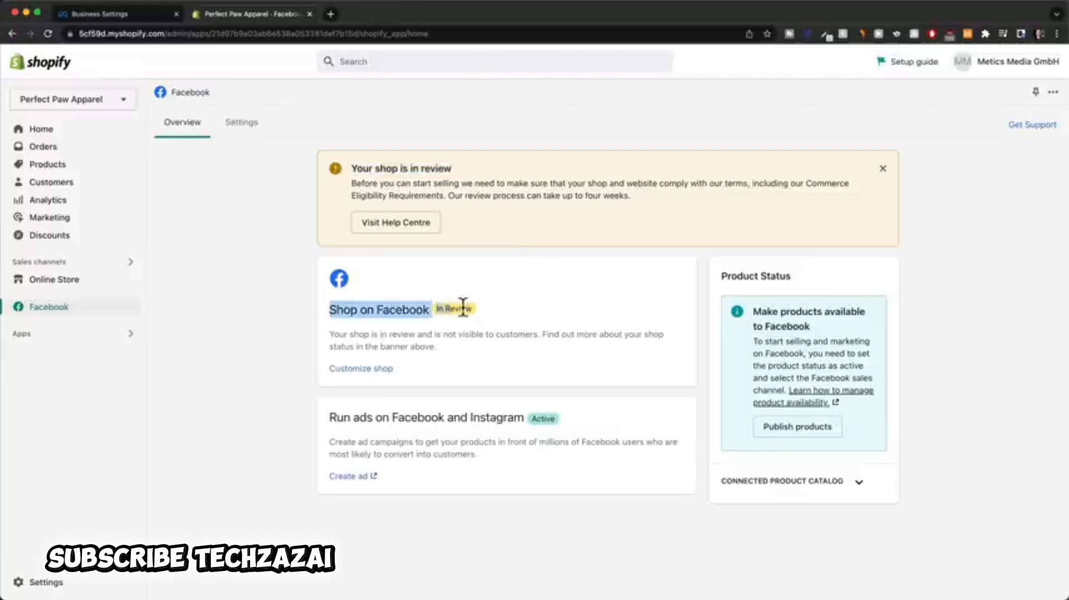
{"action": "left_click", "coordinate": [514, 309]}
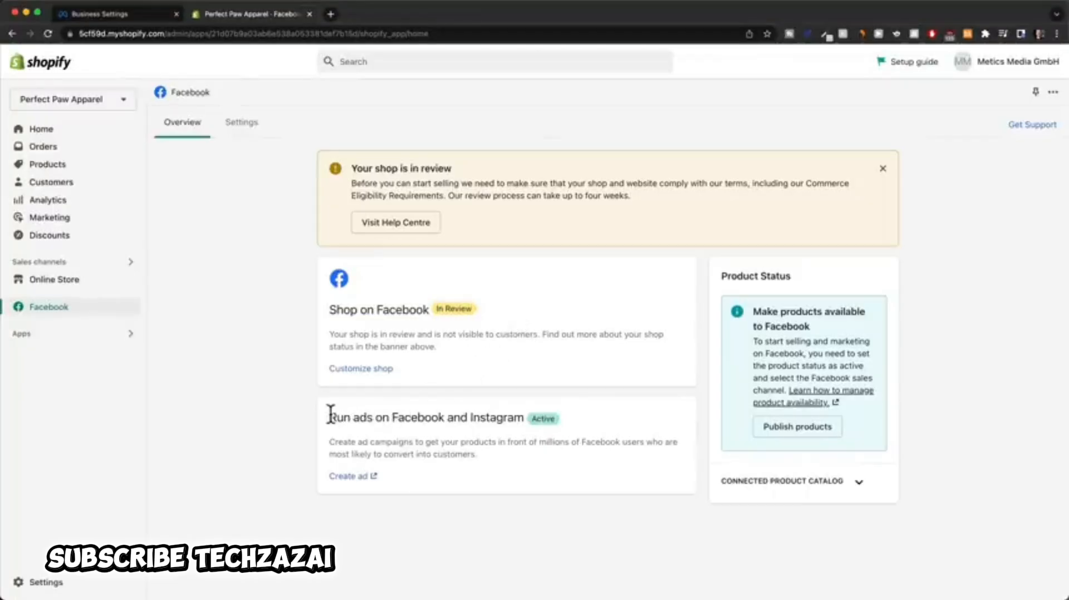
{"action": "left_click_drag", "start_coordinate": [330, 415], "coordinate": [574, 424]}
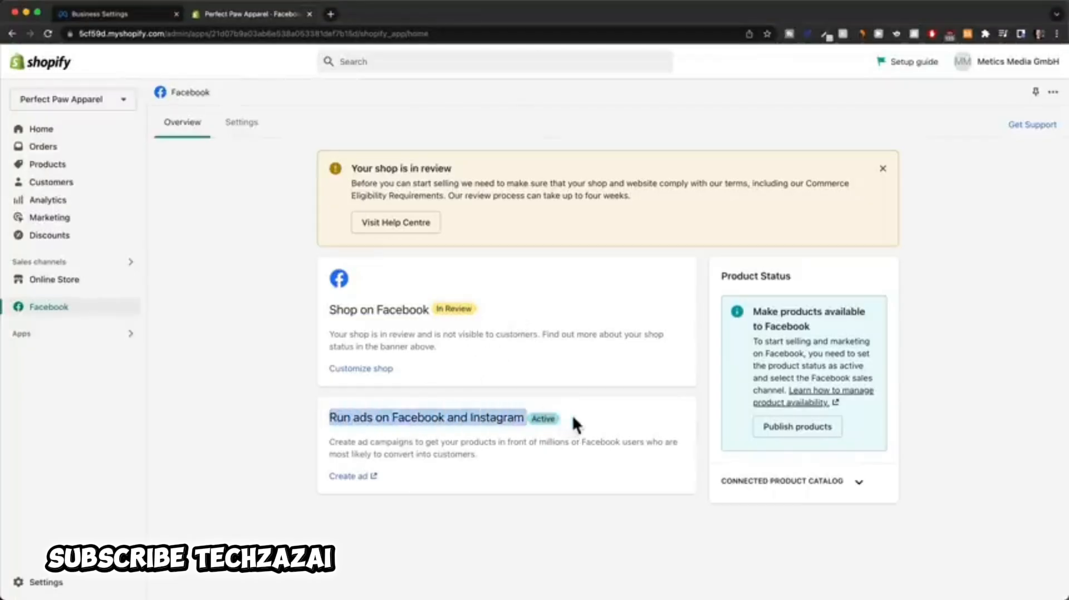
{"action": "left_click", "coordinate": [621, 418]}
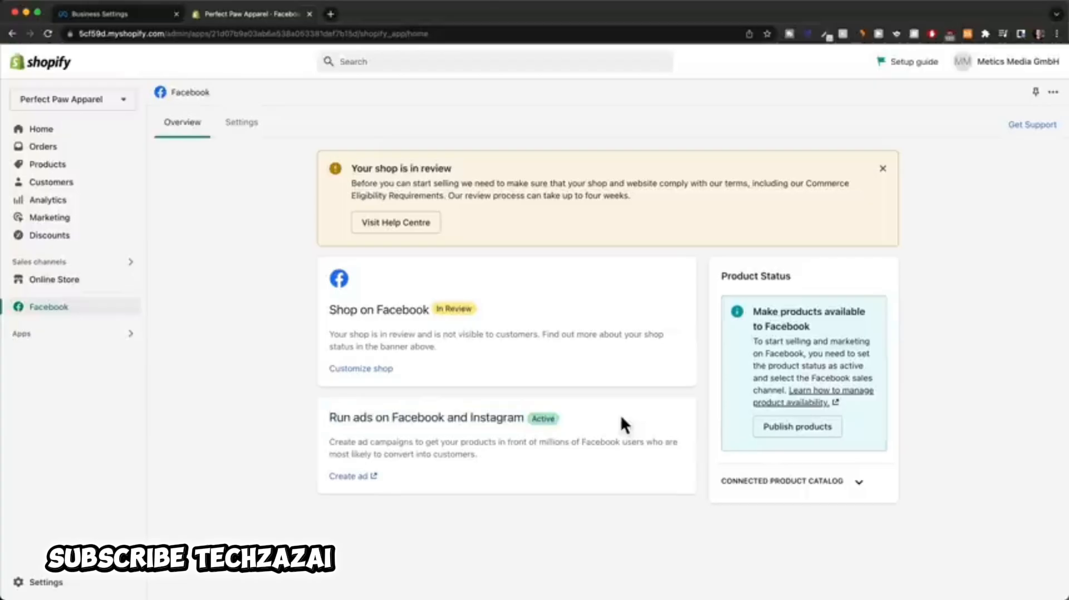
Step: Return to Meta Business settings, mark the Shopify setup as completed, and continue to verifying the pixel connection
{"action": "key", "text": "ctrl+shift+Tab"}
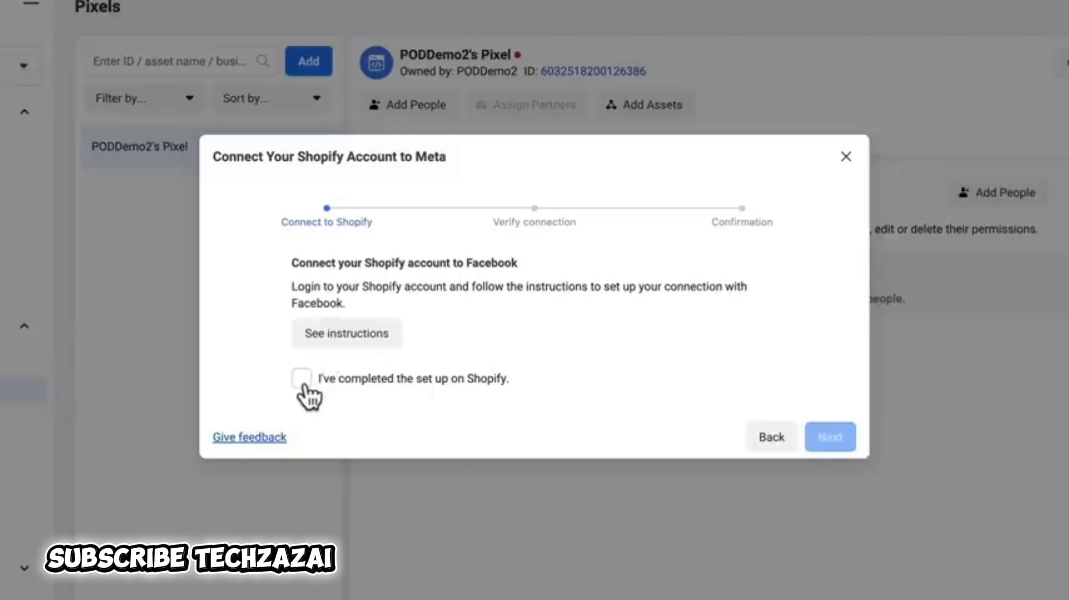
{"action": "left_click", "coordinate": [303, 384]}
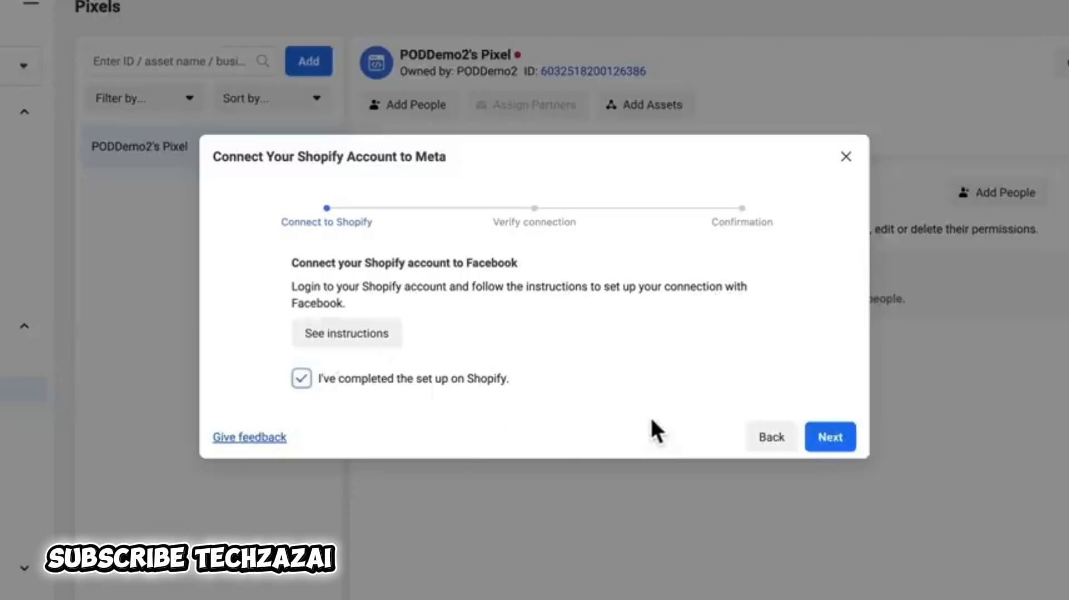
{"action": "left_click", "coordinate": [831, 438]}
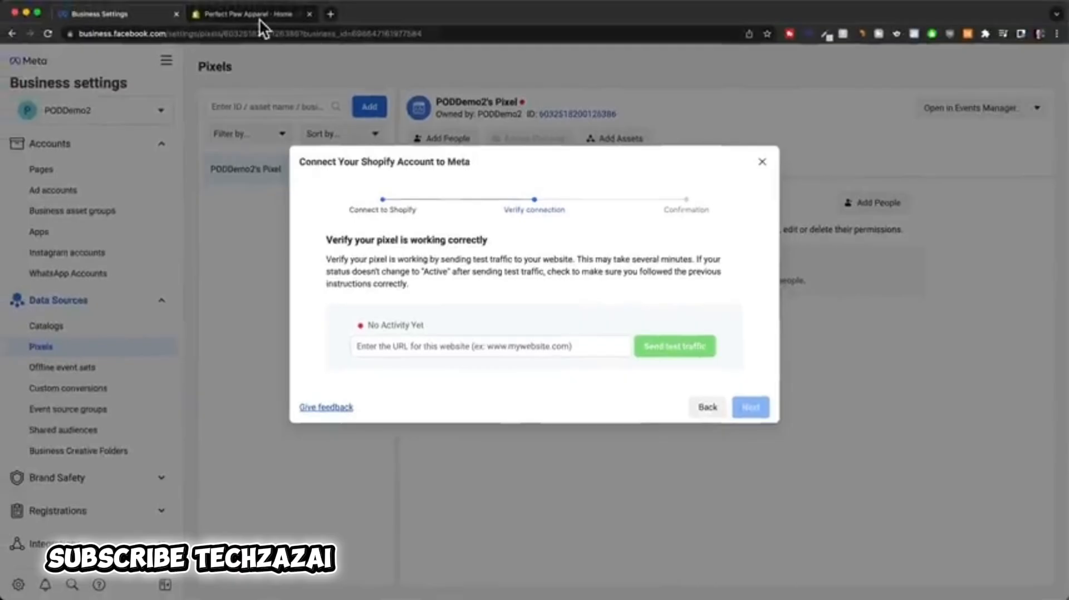
{"action": "left_click", "coordinate": [255, 15]}
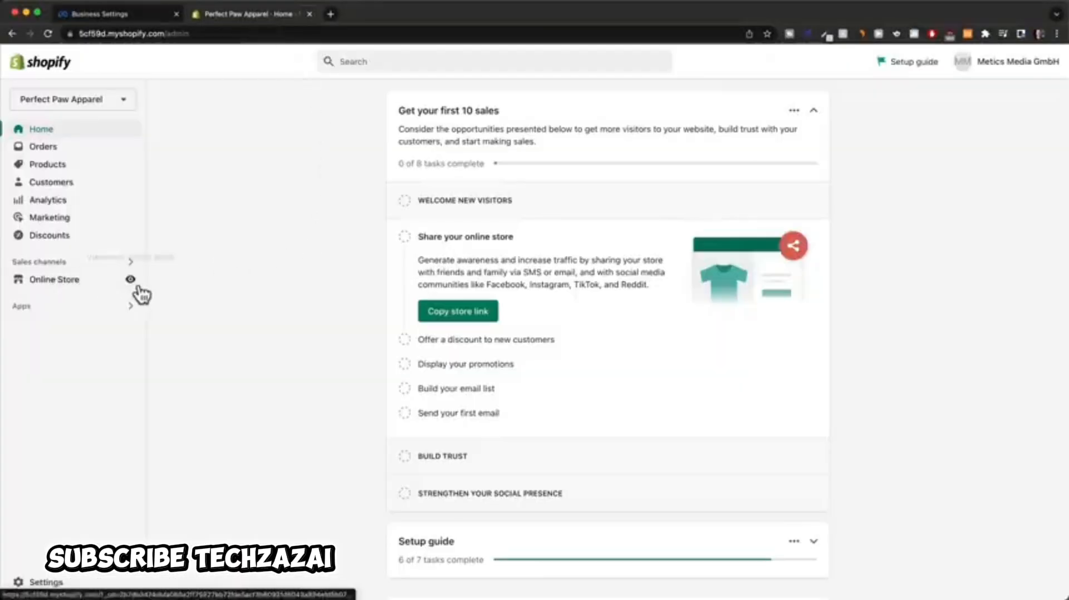
{"action": "left_click", "coordinate": [130, 280]}
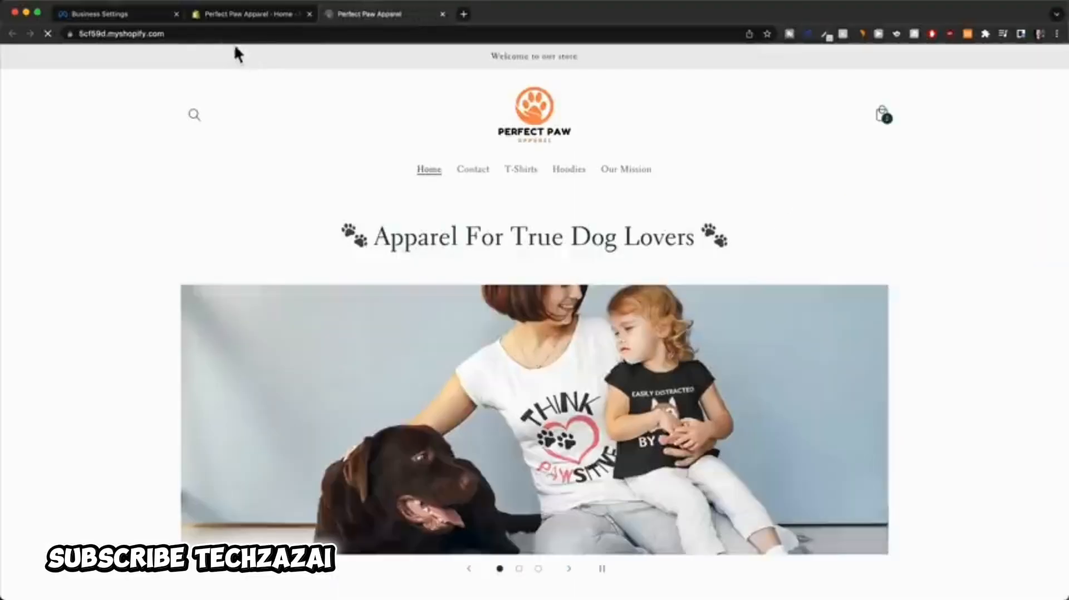
{"action": "left_click", "coordinate": [78, 34]}
{"action": "key", "text": "super+c"}
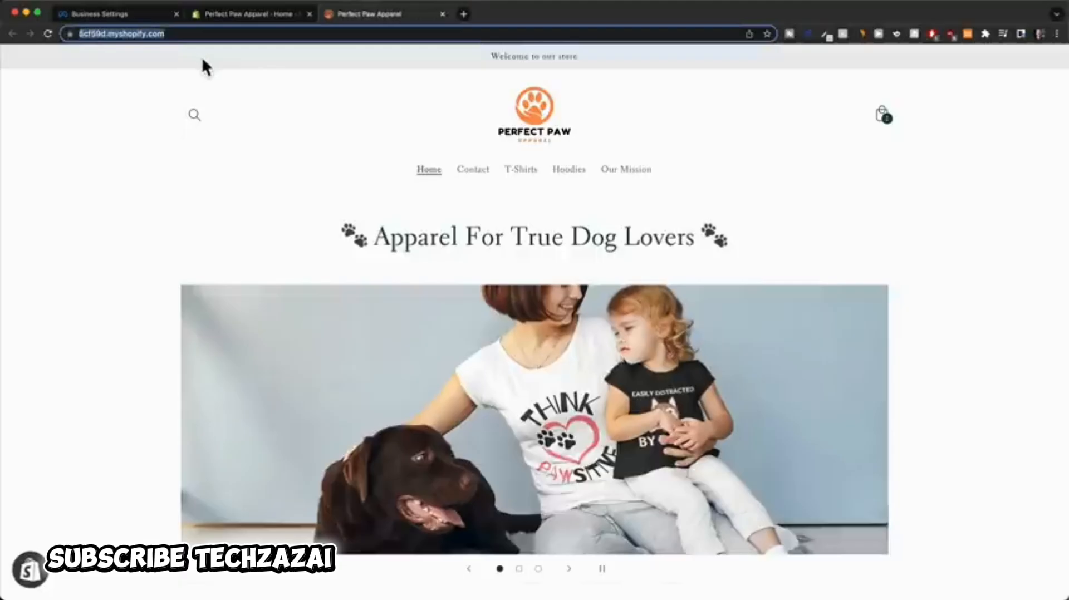
{"action": "left_click", "coordinate": [154, 14]}
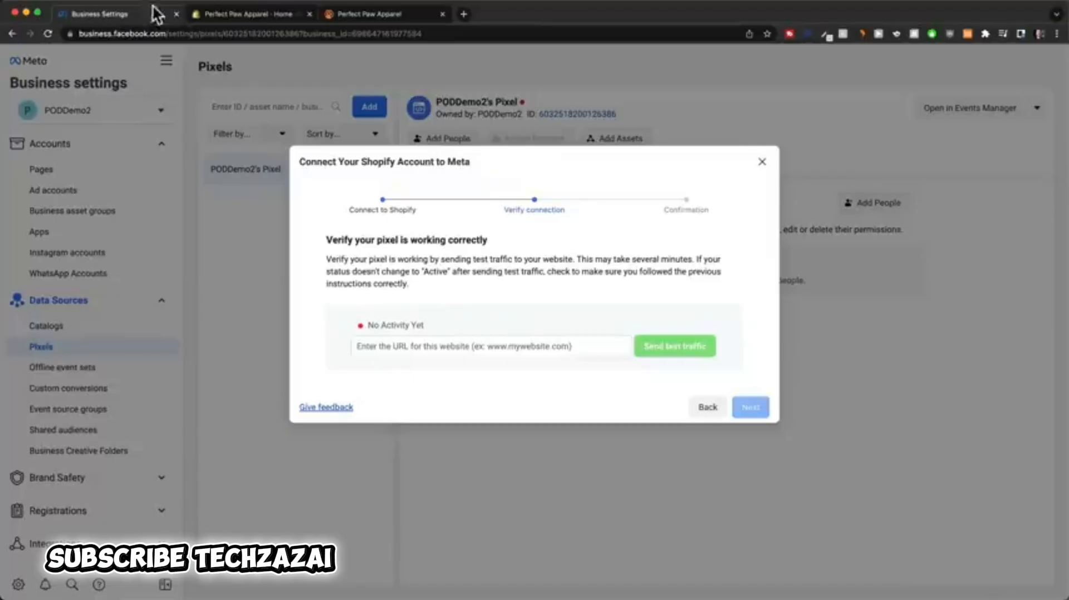
{"action": "left_click", "coordinate": [416, 347]}
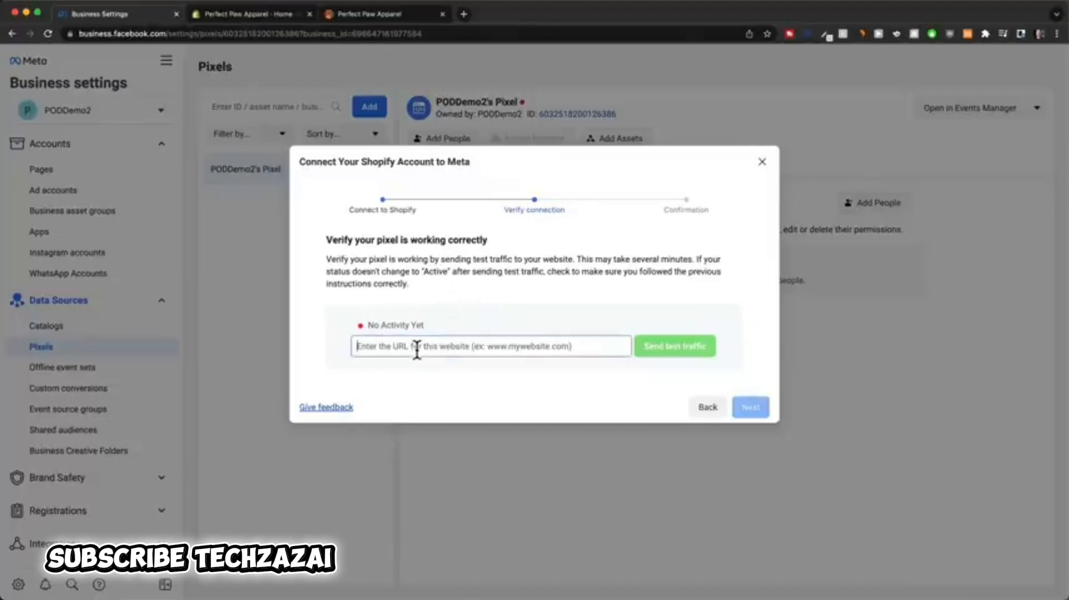
{"action": "key", "text": "super+v"}
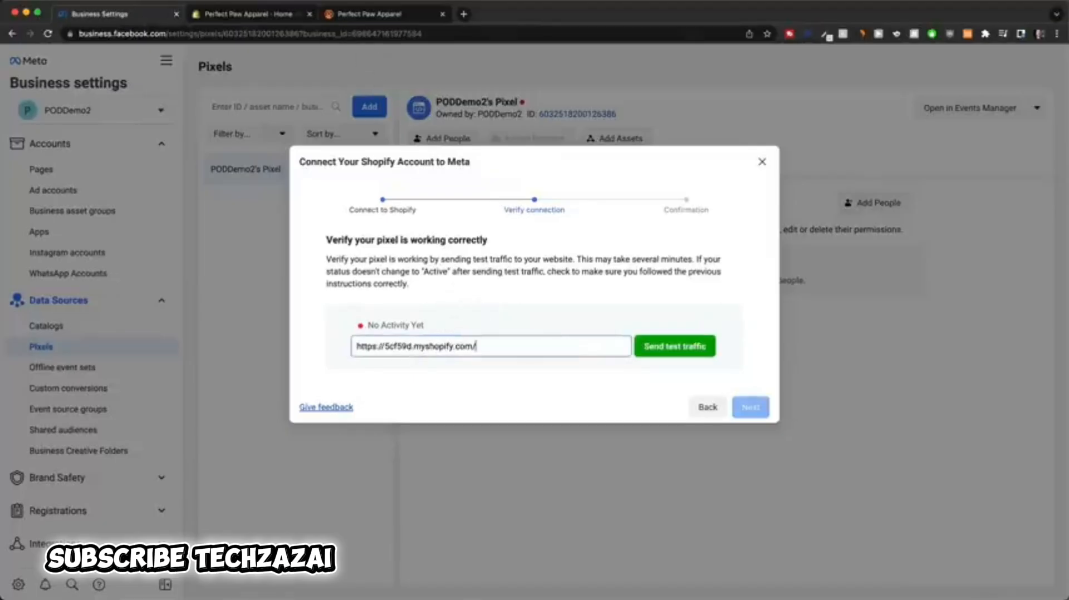
{"action": "left_click", "coordinate": [676, 357]}
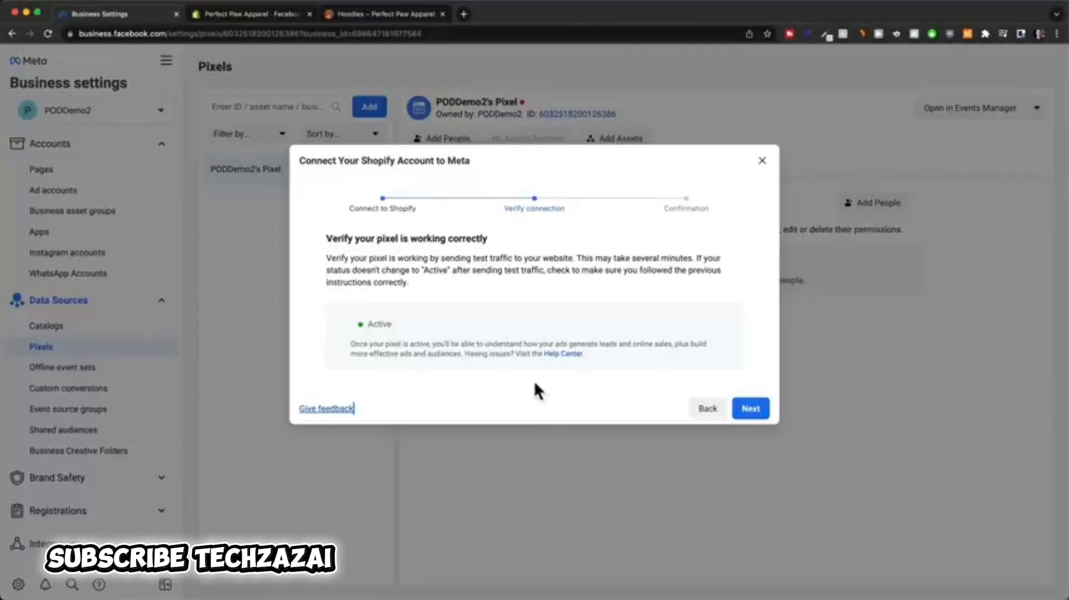
Step: Check the pixel's activity status and finish the Shopify connection setup
{"action": "left_click_drag", "start_coordinate": [364, 324], "coordinate": [405, 323]}
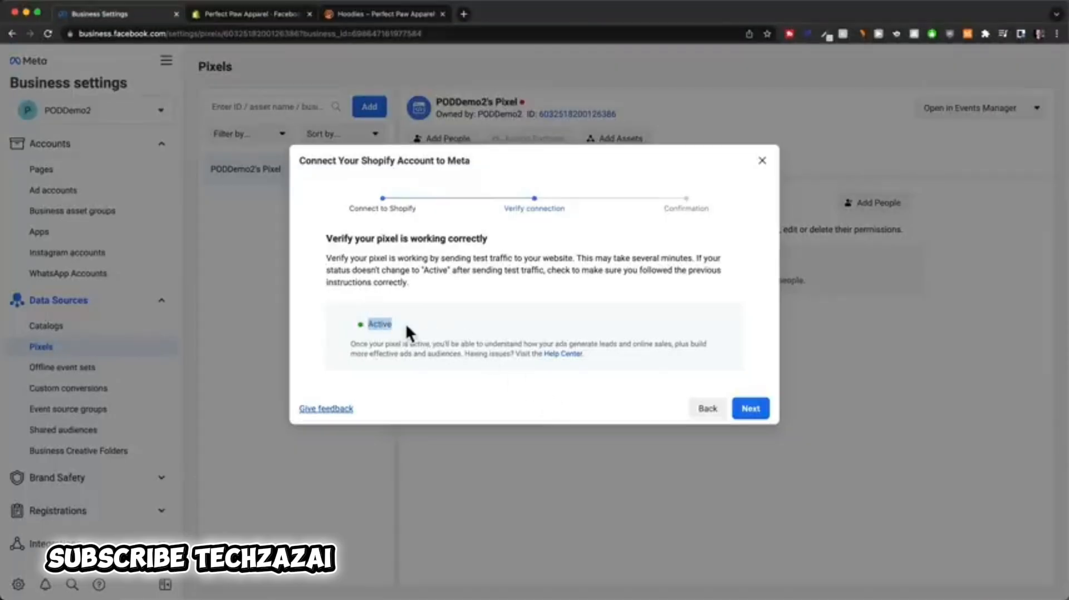
{"action": "left_click", "coordinate": [446, 324]}
{"action": "left_click", "coordinate": [761, 413]}
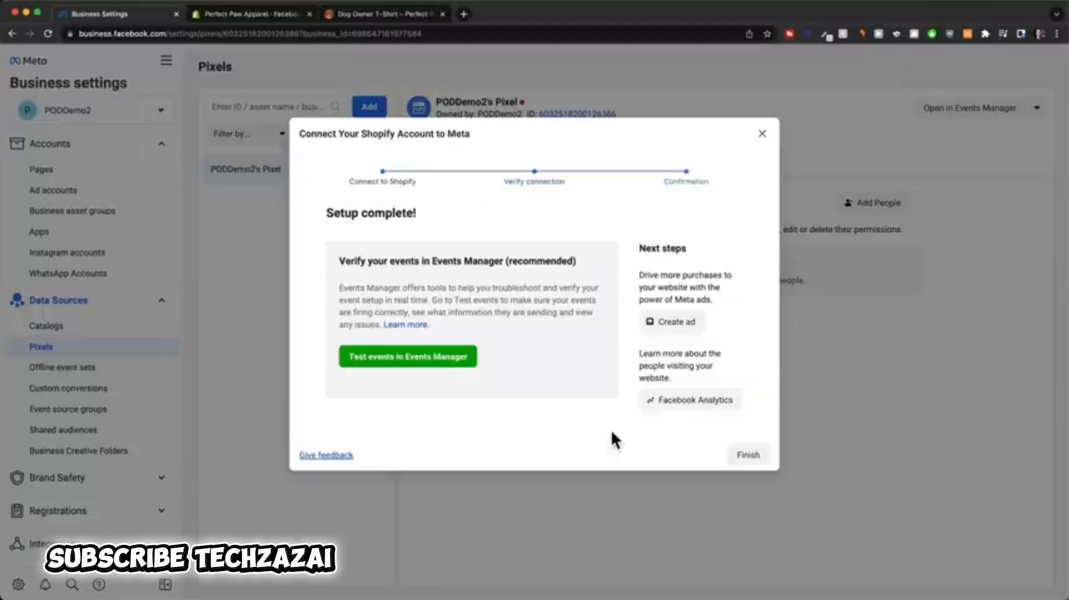
{"action": "left_click", "coordinate": [748, 457]}
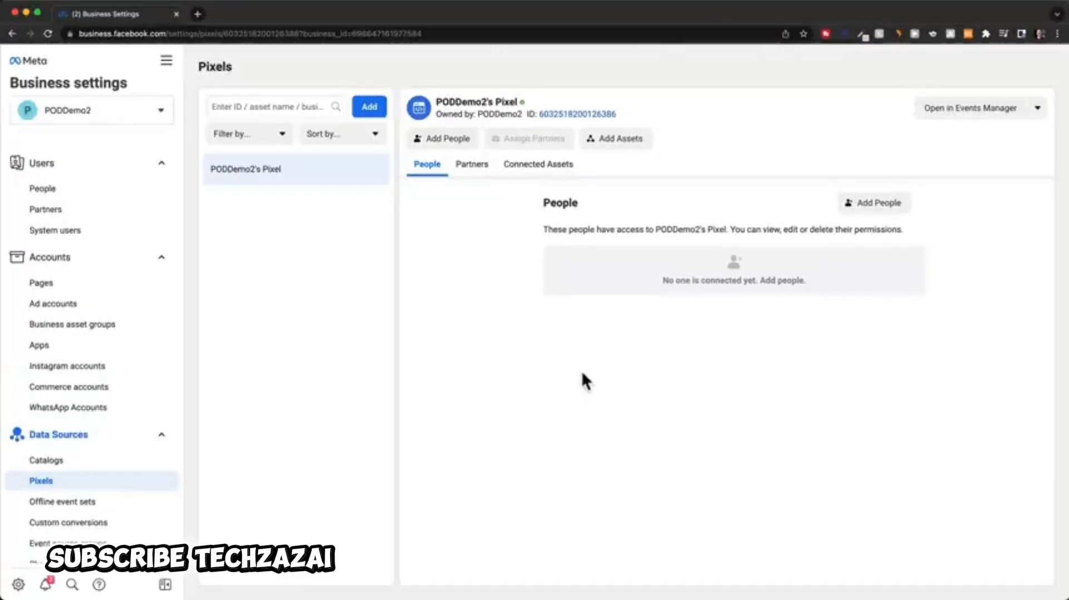
Step: Add the listed person to PODDemo2's Pixel with full Manage Pixel control
{"action": "left_click", "coordinate": [450, 139]}
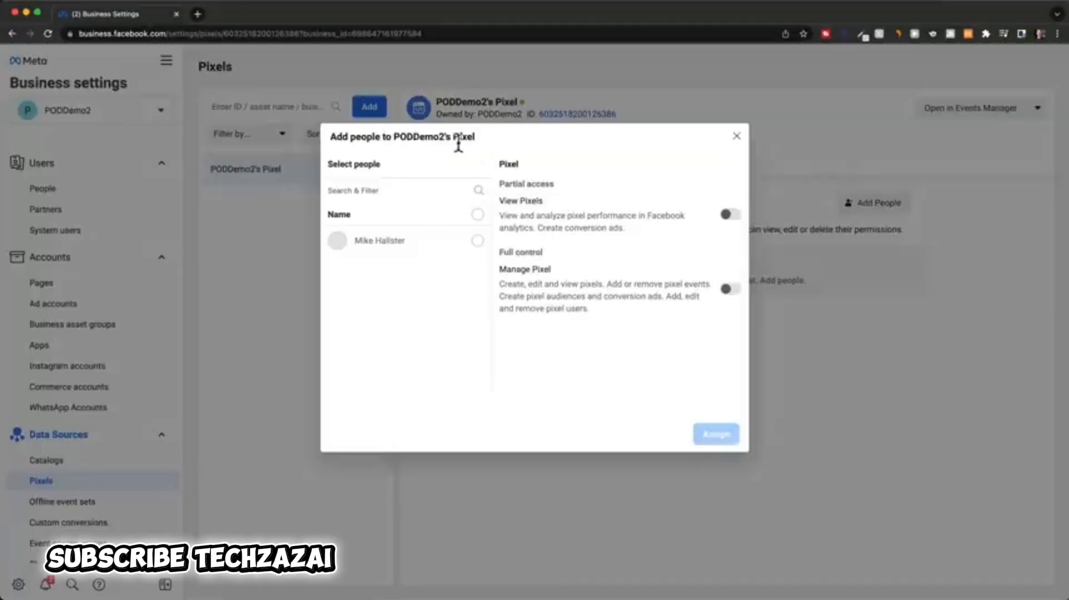
{"action": "left_click", "coordinate": [477, 240]}
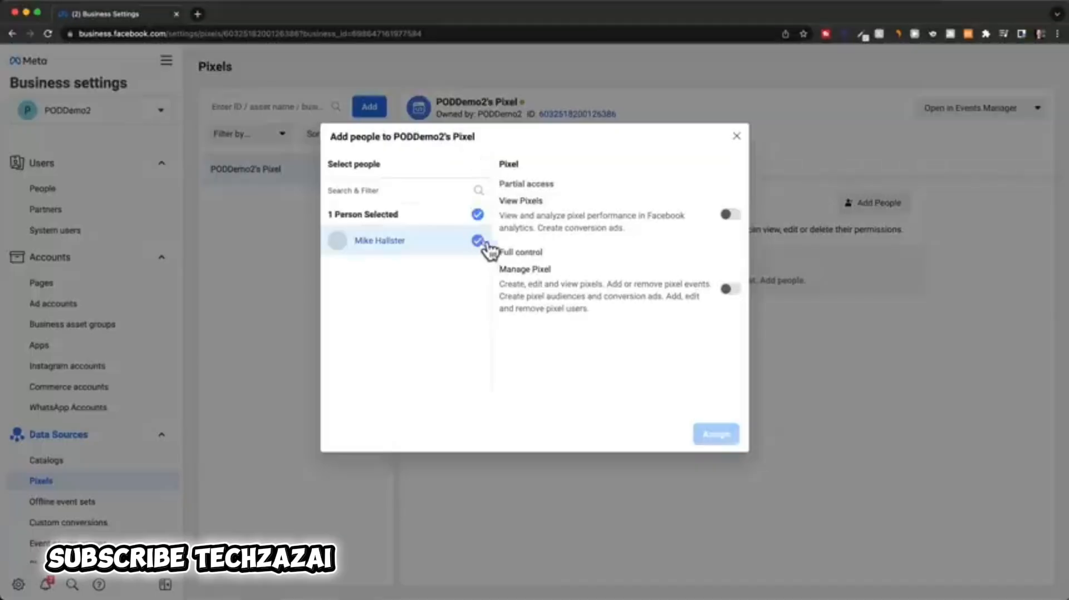
{"action": "left_click", "coordinate": [728, 288]}
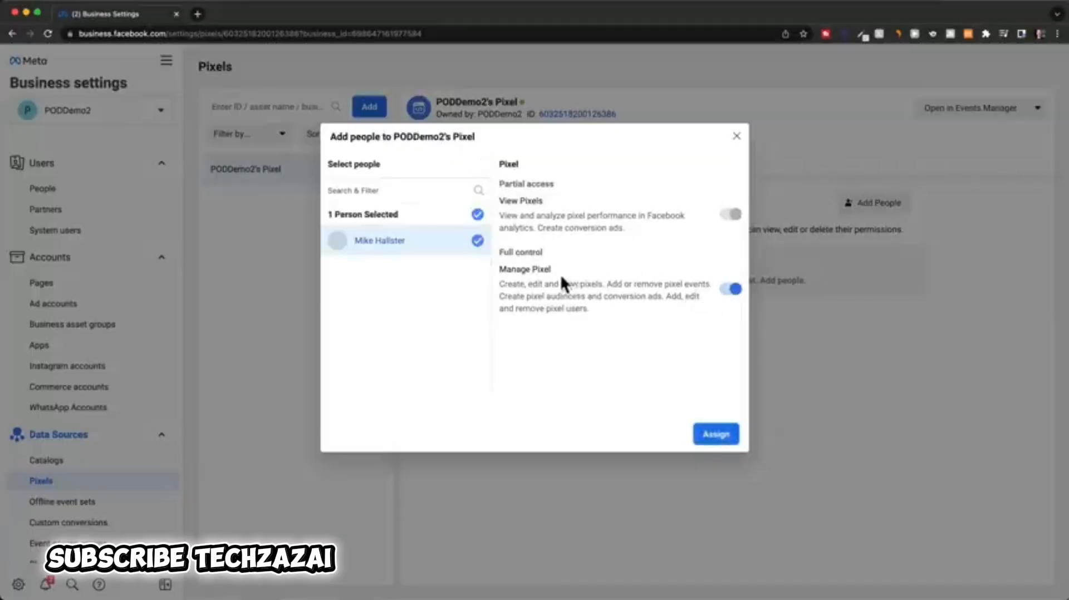
{"action": "left_click", "coordinate": [715, 432]}
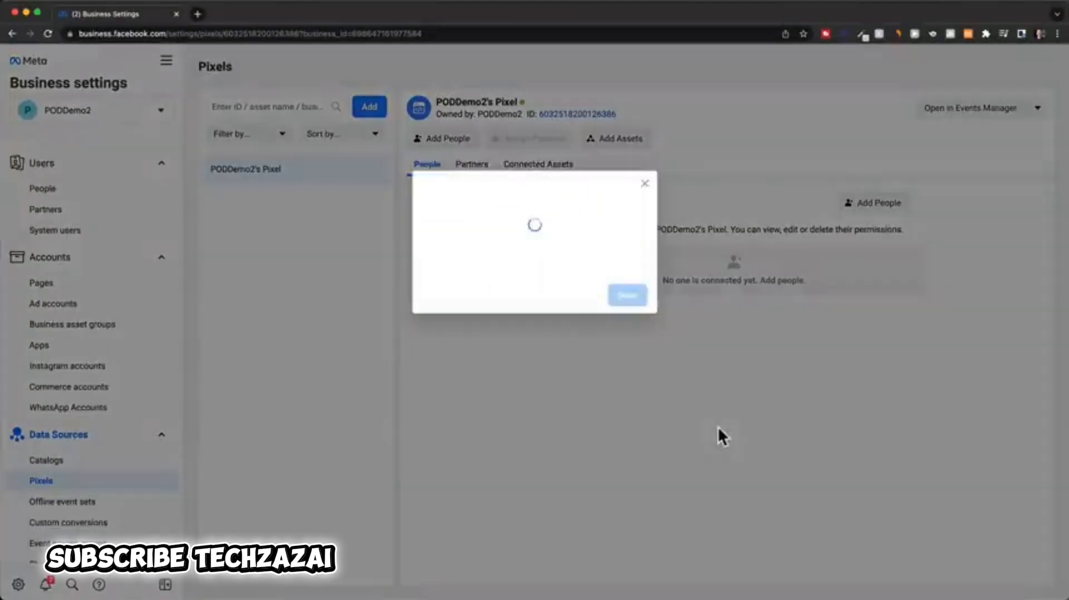
{"action": "left_click", "coordinate": [628, 275]}
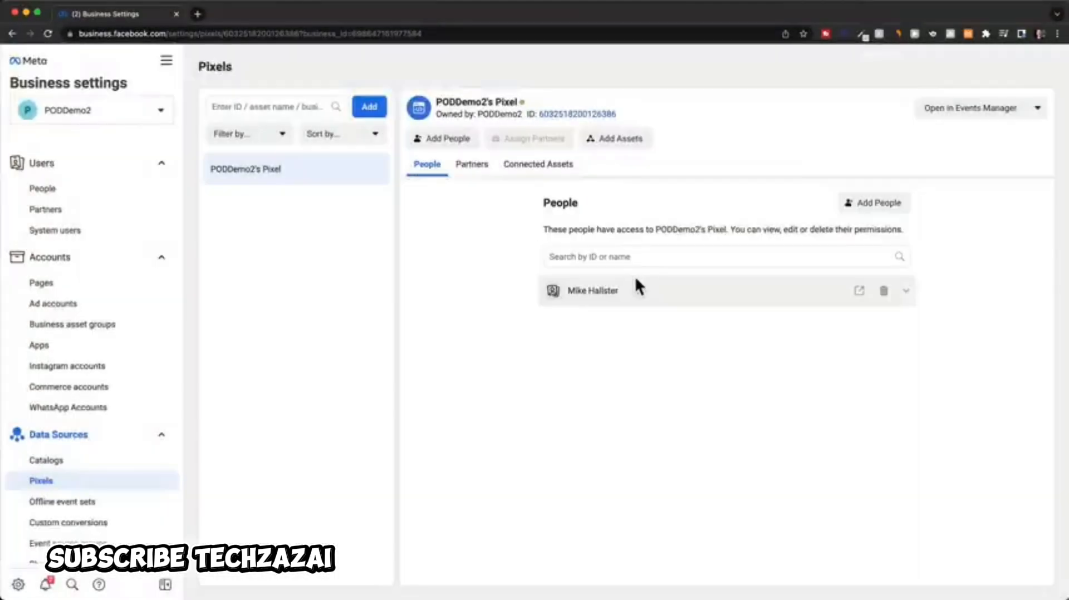
Step: Connect the POD Store 2 ad account to PODDemo2's Pixel as an asset
{"action": "left_click", "coordinate": [621, 138]}
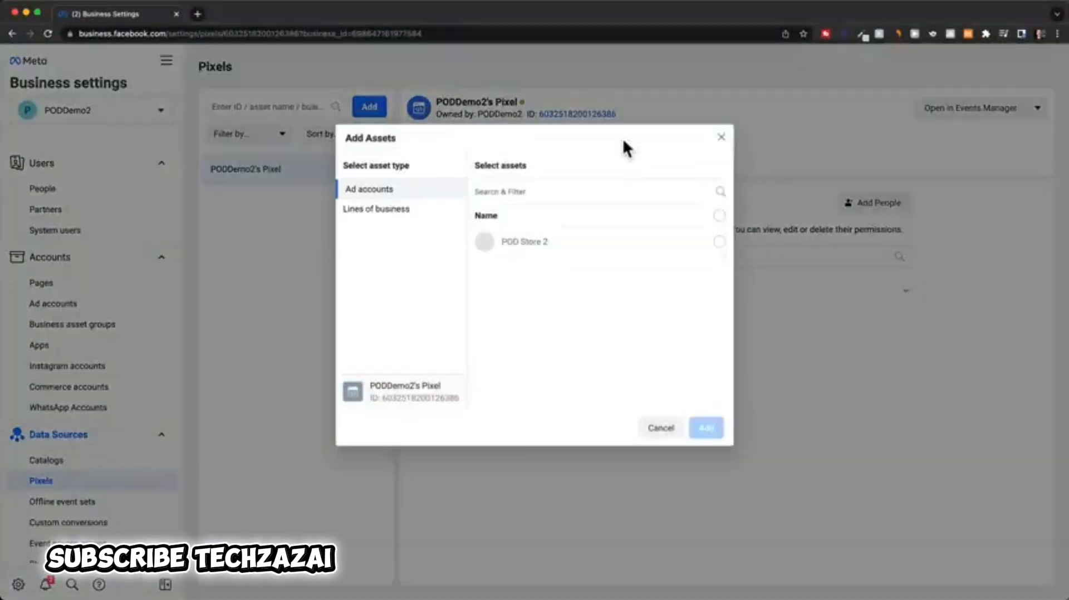
{"action": "left_click", "coordinate": [715, 243]}
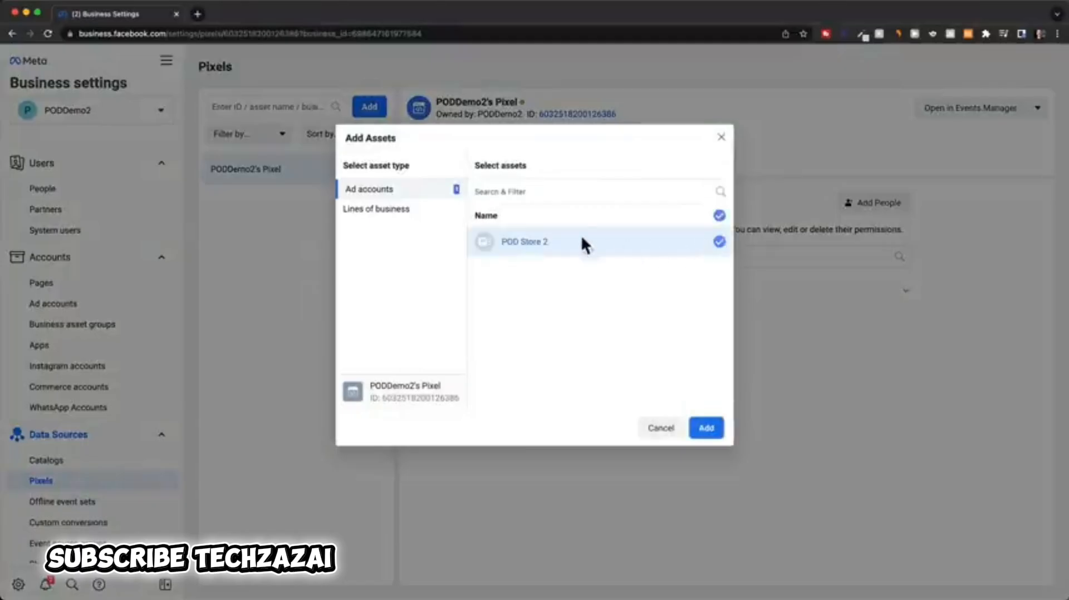
{"action": "left_click", "coordinate": [706, 429]}
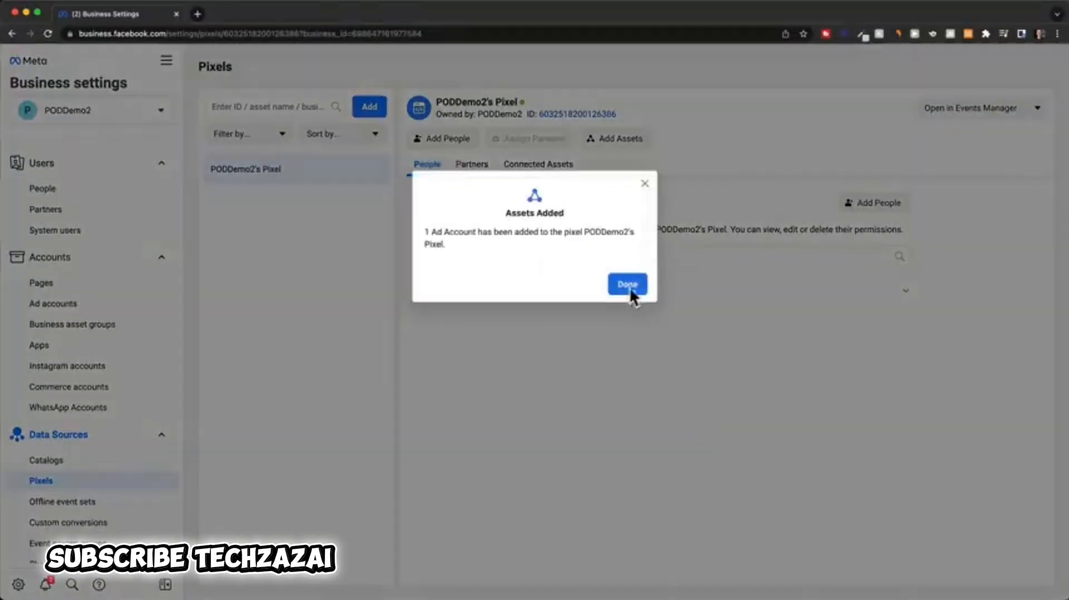
{"action": "left_click", "coordinate": [629, 287]}
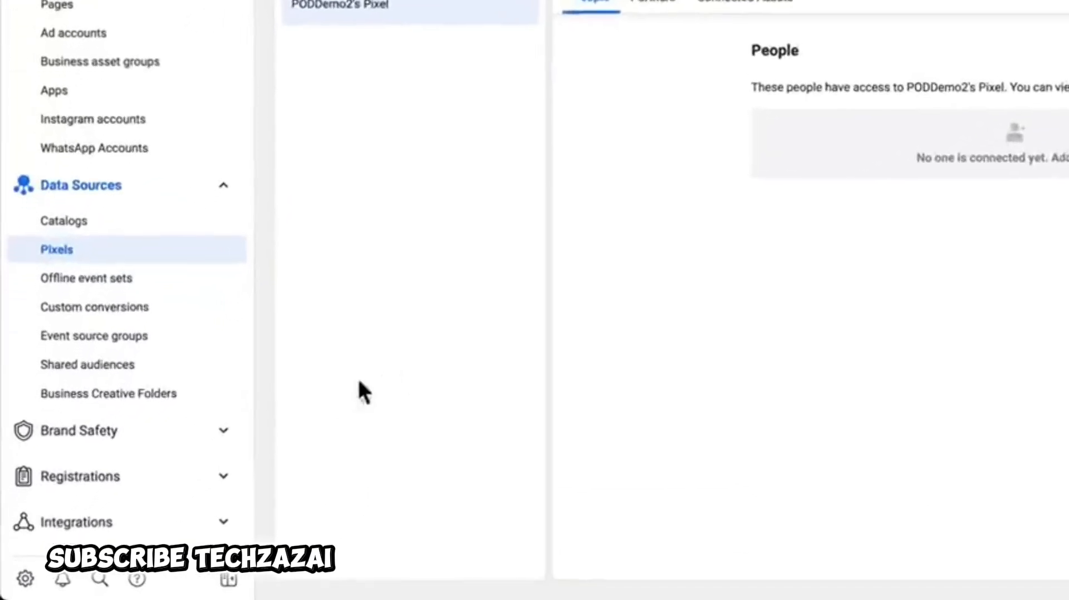
Step: Create a new domain, perfectpawapparel.com, under the Brand Safety domains of the business
{"action": "left_click", "coordinate": [226, 430]}
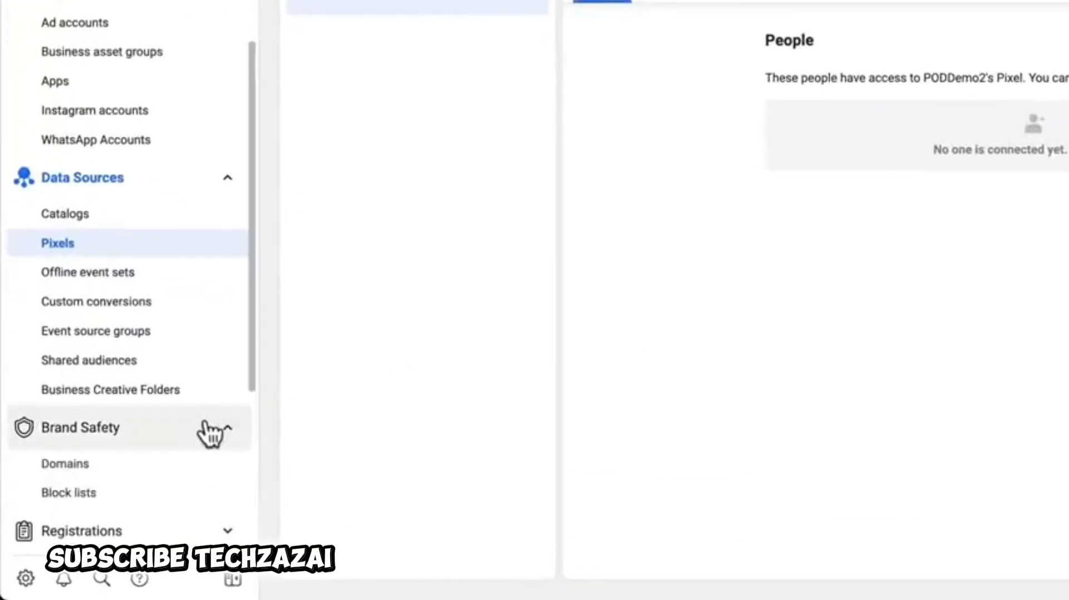
{"action": "left_click", "coordinate": [139, 462]}
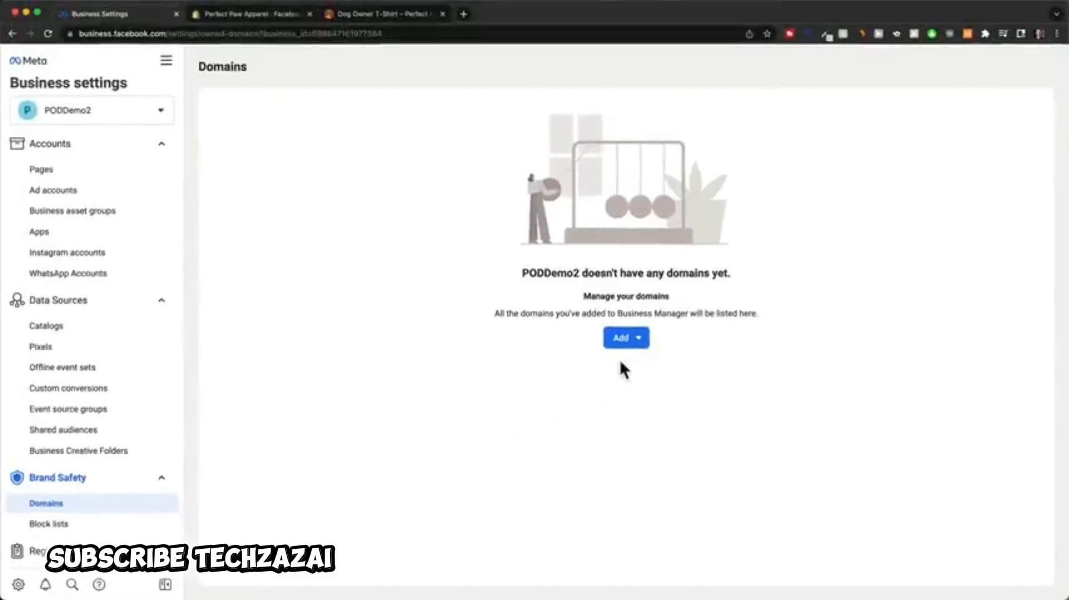
{"action": "left_click", "coordinate": [635, 342]}
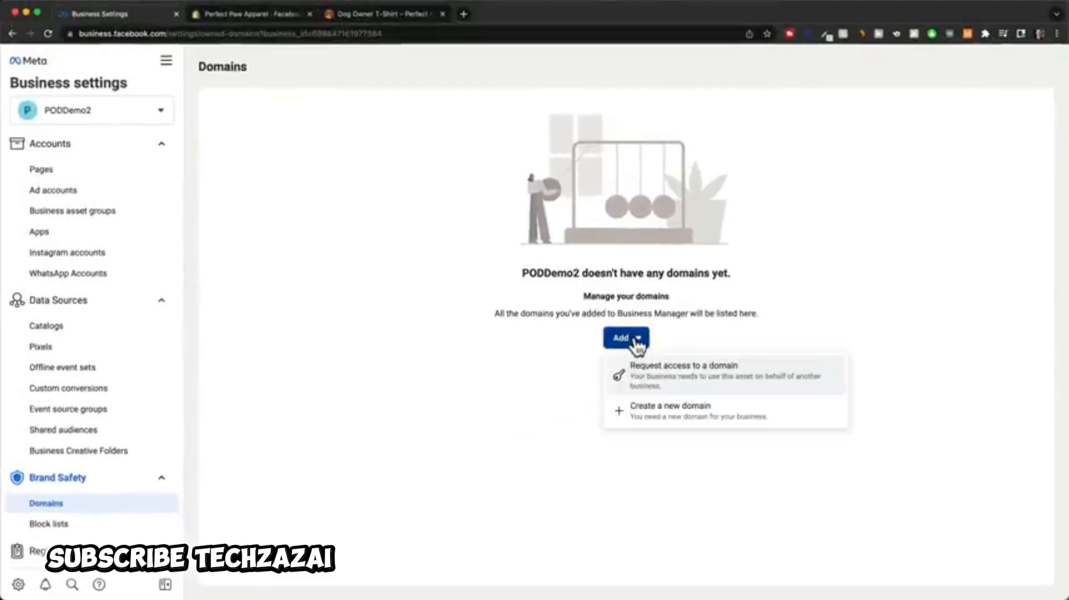
{"action": "left_click", "coordinate": [699, 413]}
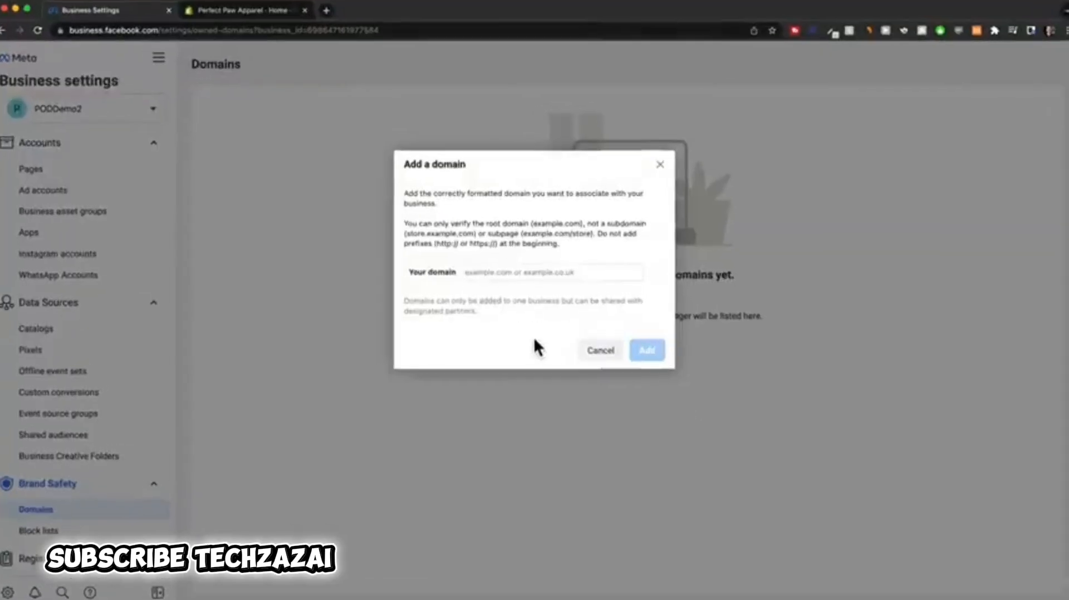
{"action": "left_click", "coordinate": [485, 270]}
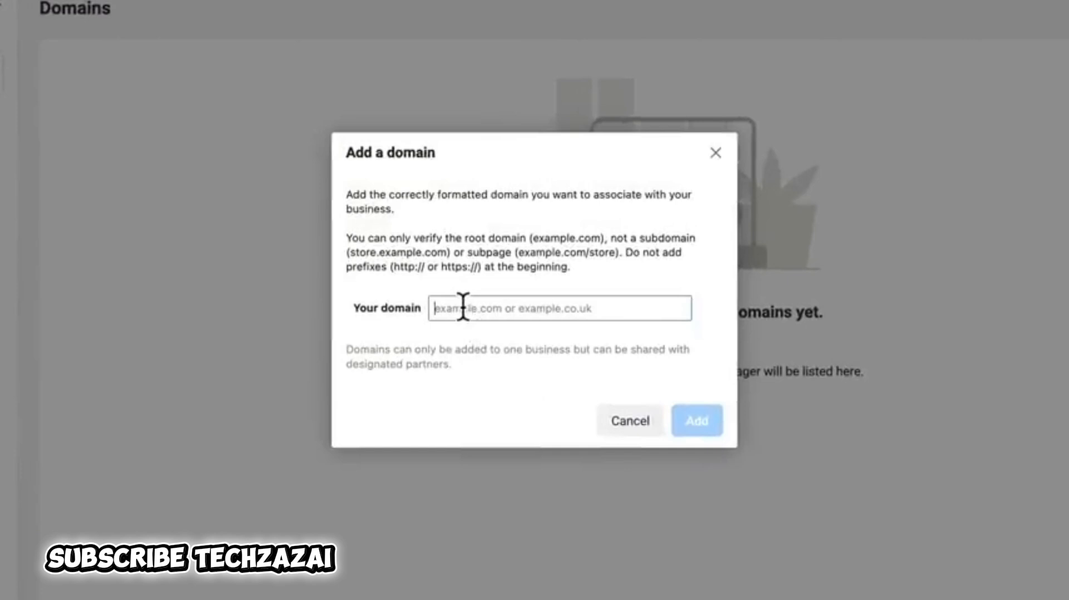
{"action": "type", "text": "perfectpawapparel.com"}
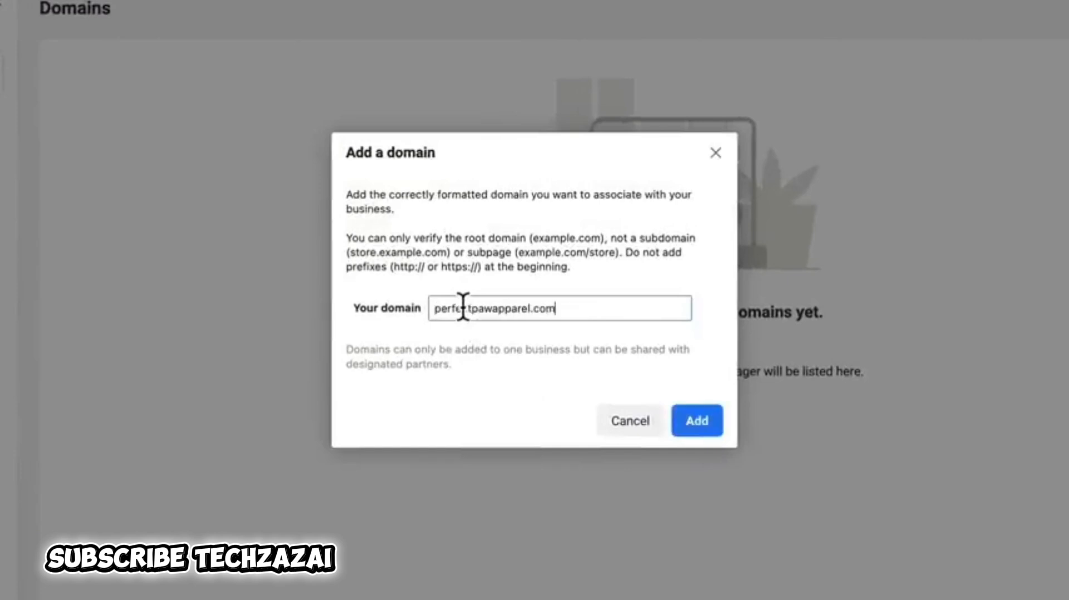
{"action": "left_click", "coordinate": [697, 421]}
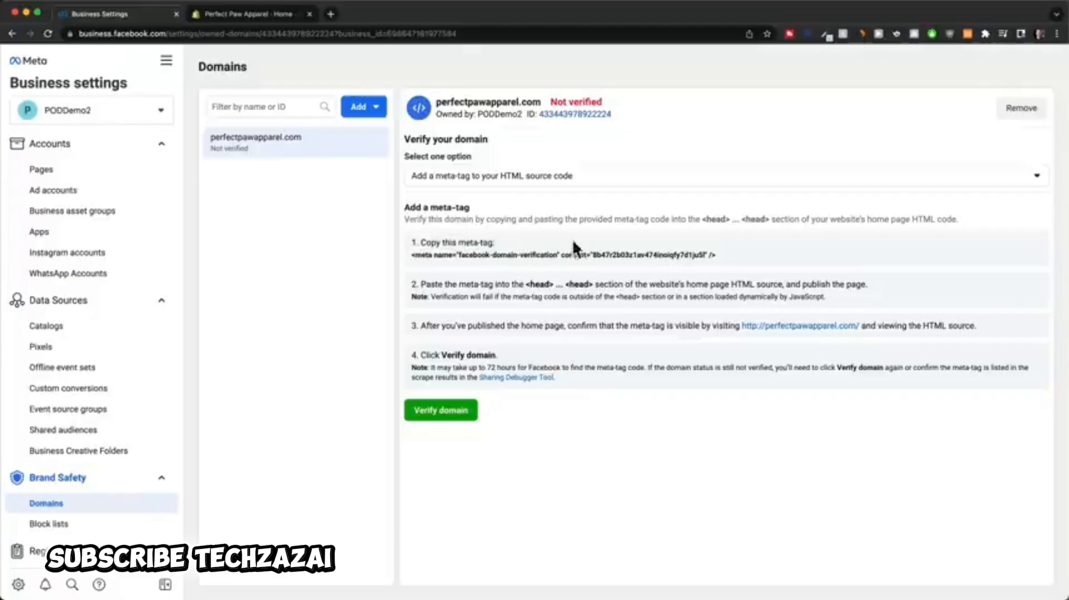
Step: Switch to the Shopify admin and open the live Studio theme's theme.liquid file for code editing
{"action": "left_click", "coordinate": [253, 14]}
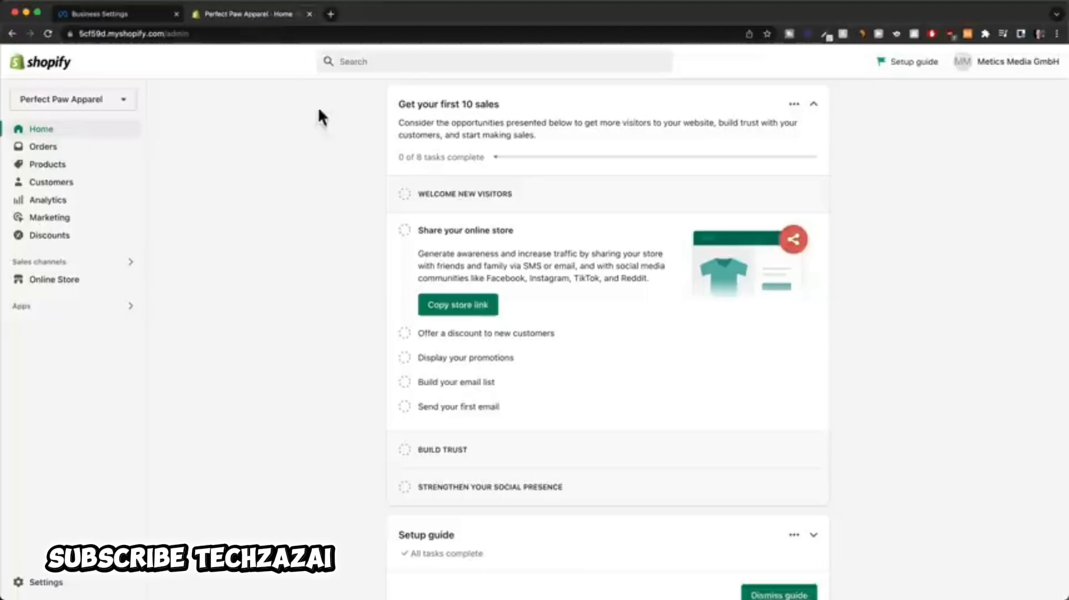
{"action": "left_click", "coordinate": [89, 281]}
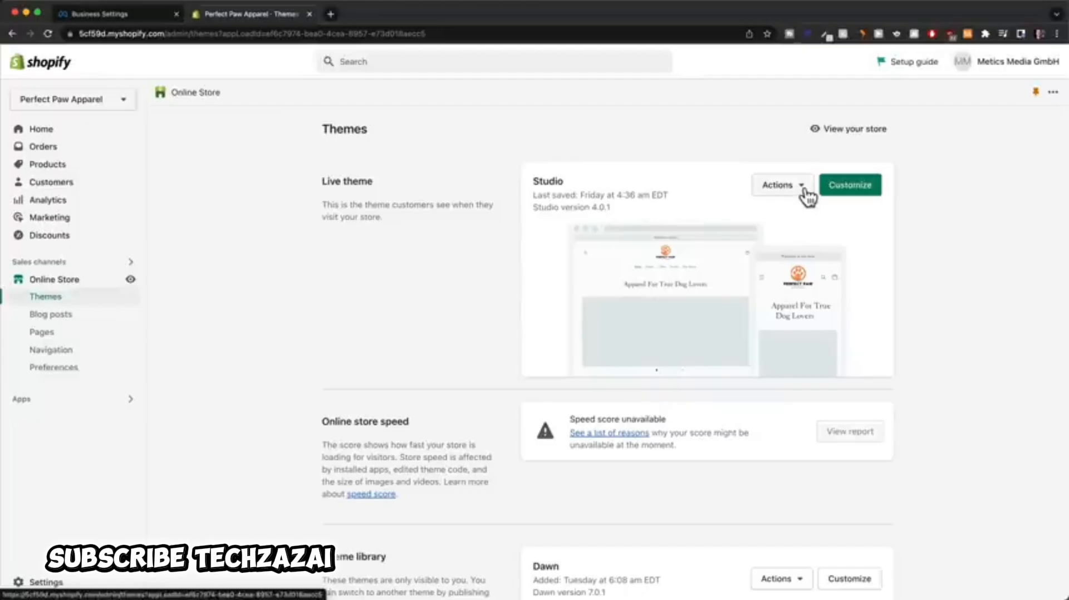
{"action": "left_click", "coordinate": [802, 190]}
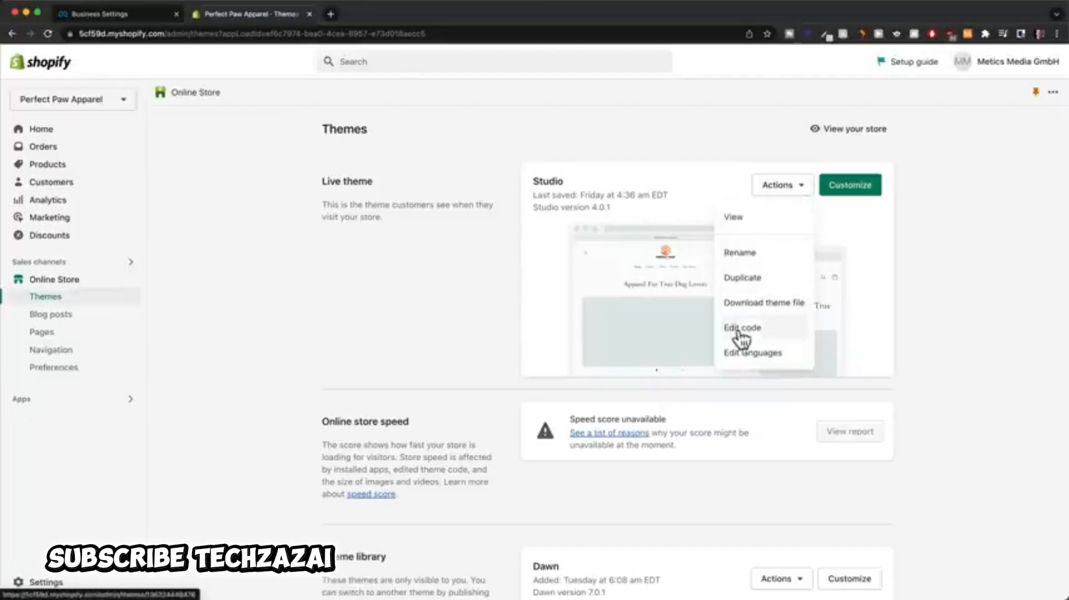
{"action": "left_click", "coordinate": [759, 329]}
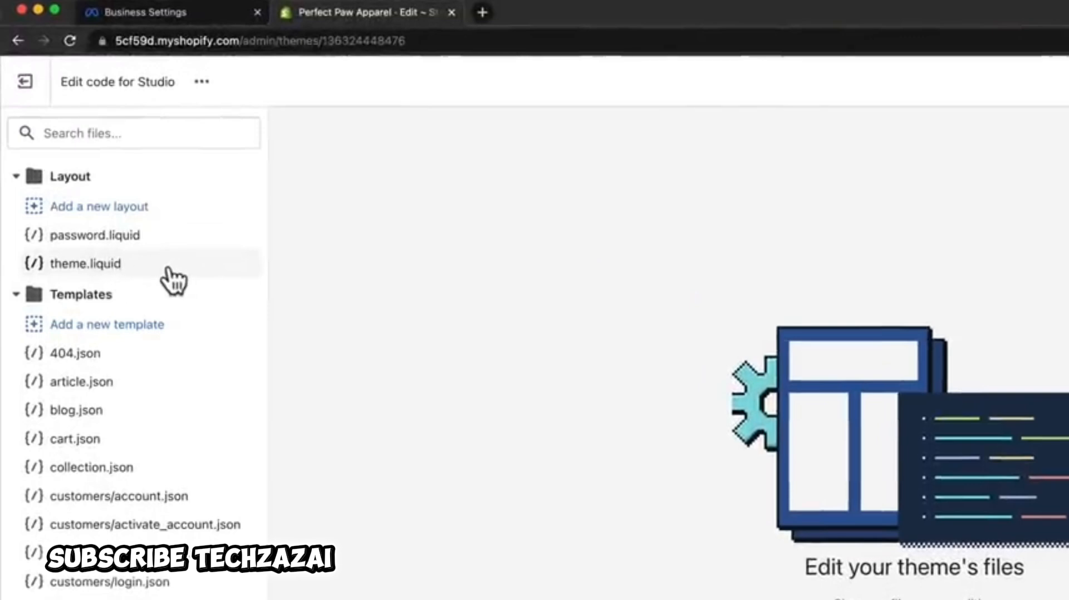
{"action": "left_click", "coordinate": [169, 270]}
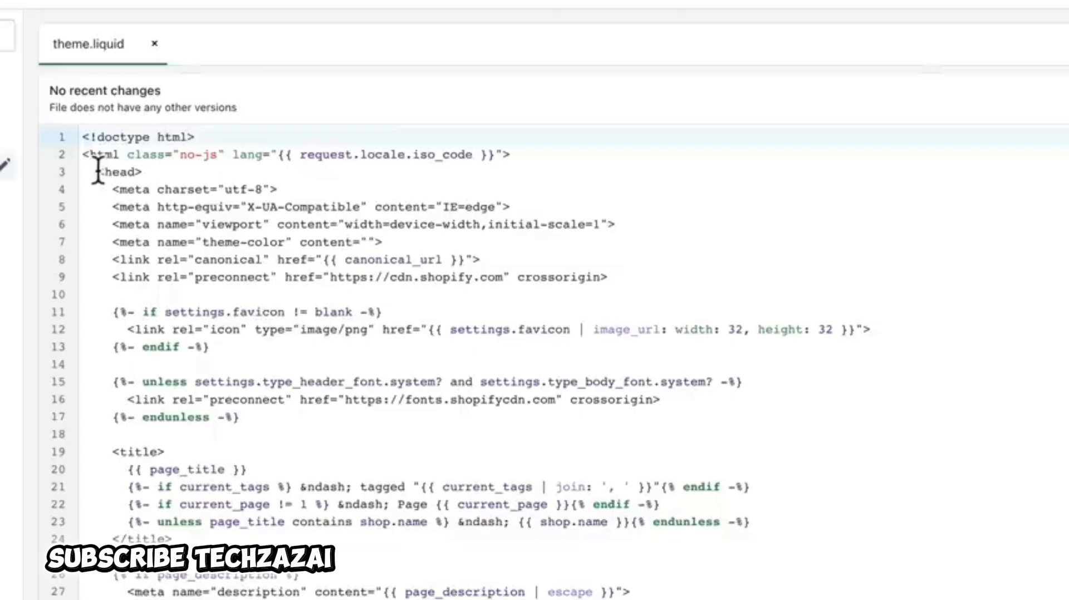
Step: Insert the facebook-domain-verification meta-tag with its verification code on a new line directly below <head> in theme.liquid and save the file
{"action": "left_click_drag", "start_coordinate": [96, 172], "coordinate": [153, 173]}
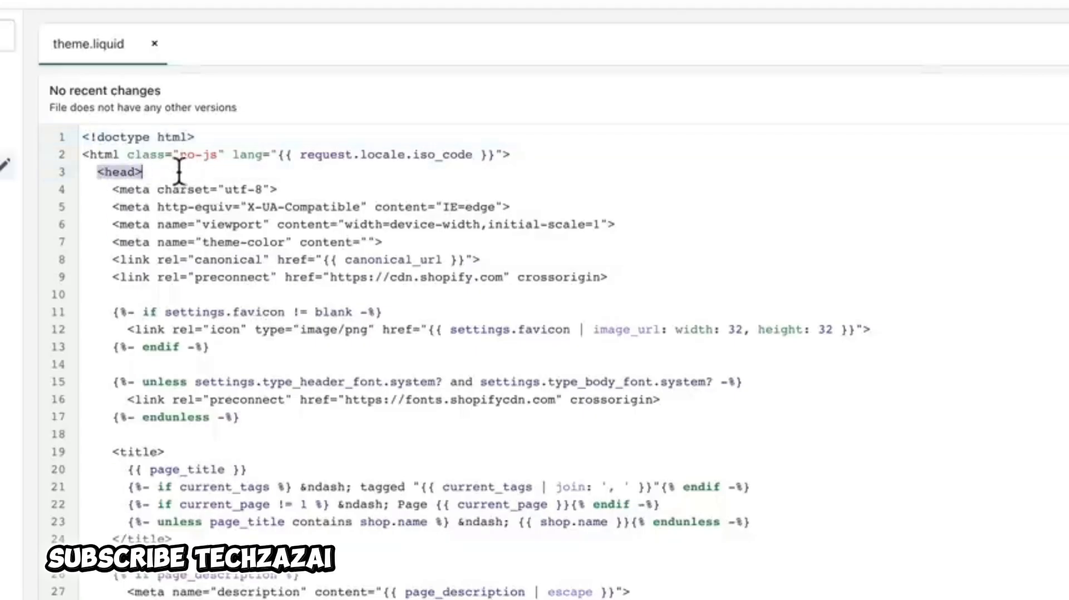
{"action": "left_click", "coordinate": [170, 173]}
{"action": "key", "text": "Return"}
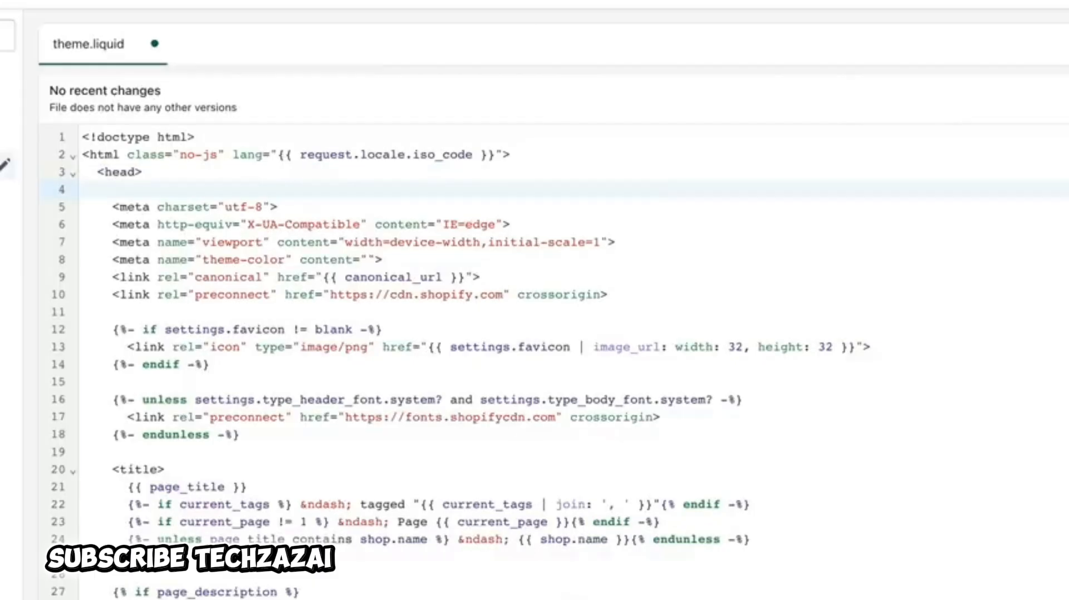
{"action": "type", "text": "<meta name=\"facebook-domain-verification\" content=\"8b47r2b03zlav474inoiqfy7dlju5l\" />"}
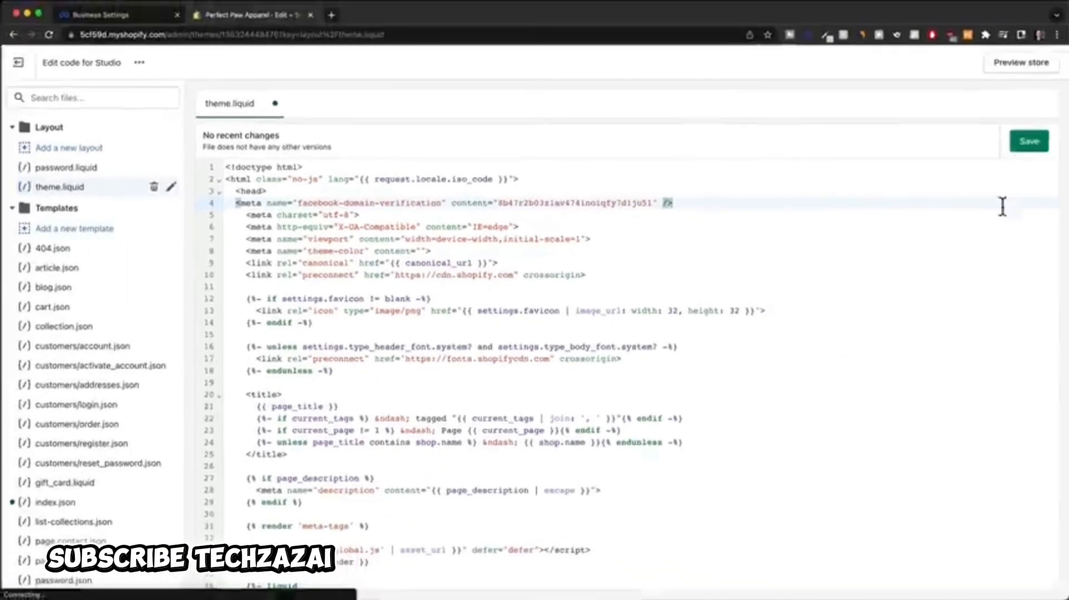
{"action": "left_click", "coordinate": [1026, 147]}
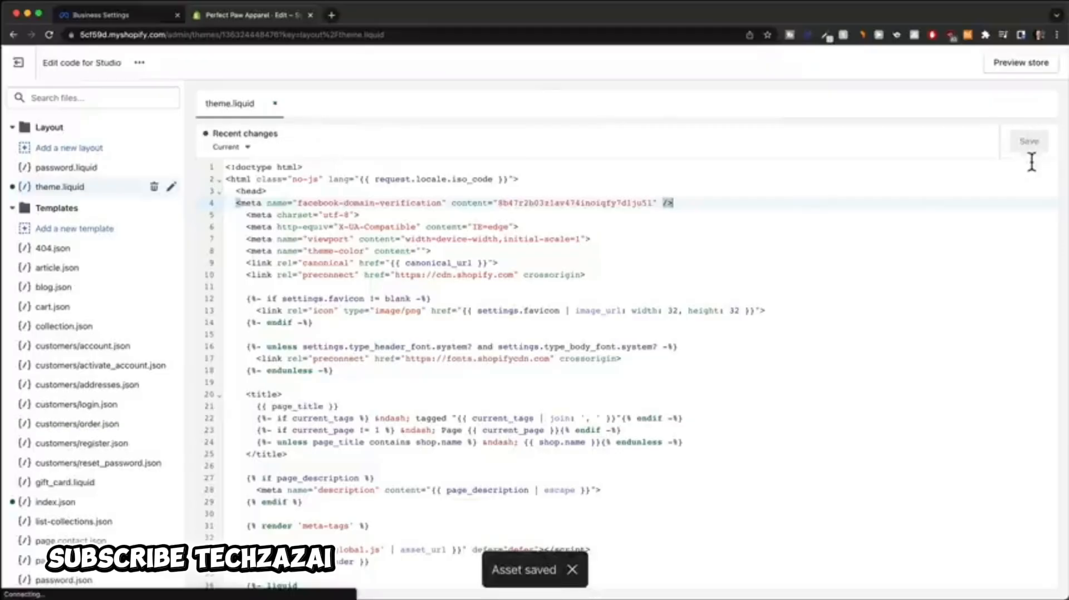
Step: Return to Meta Business settings and verify the perfectpawapparel.com domain
{"action": "left_click", "coordinate": [121, 14]}
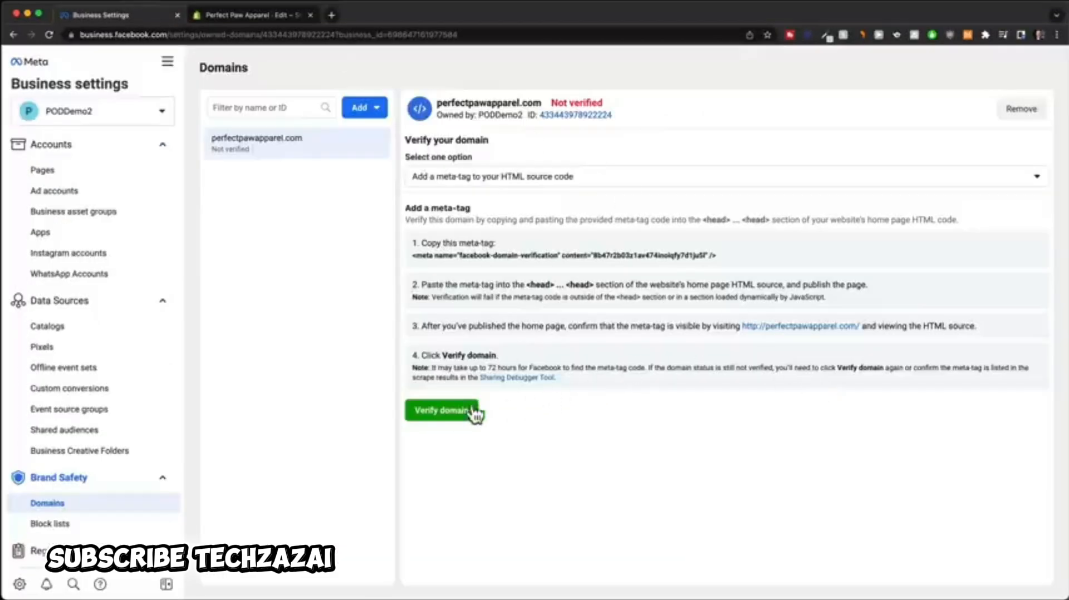
{"action": "left_click", "coordinate": [451, 414]}
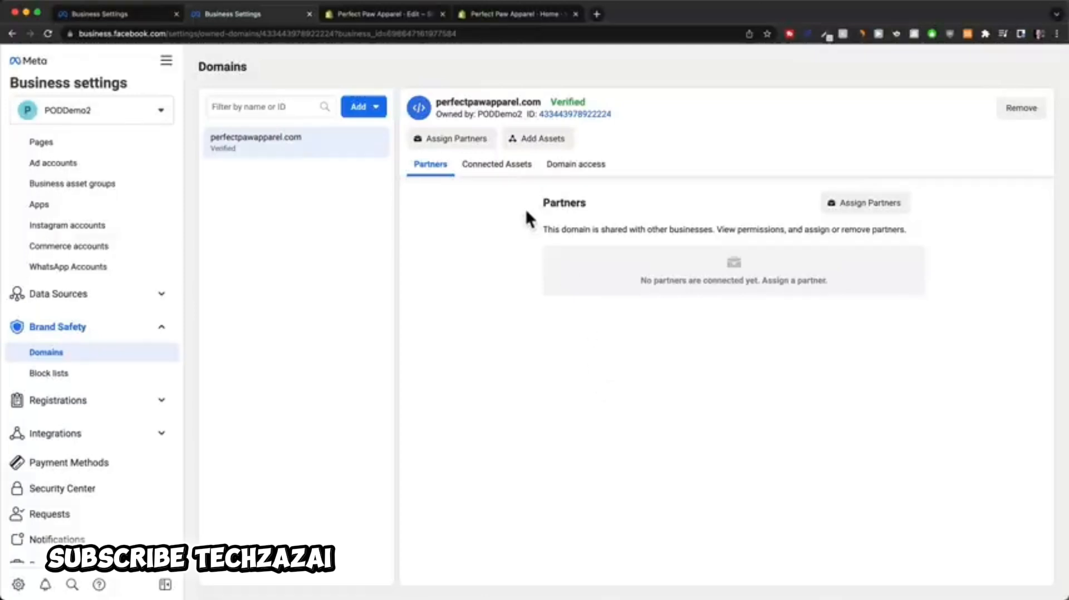
{"action": "left_click_drag", "start_coordinate": [438, 102], "coordinate": [542, 101]}
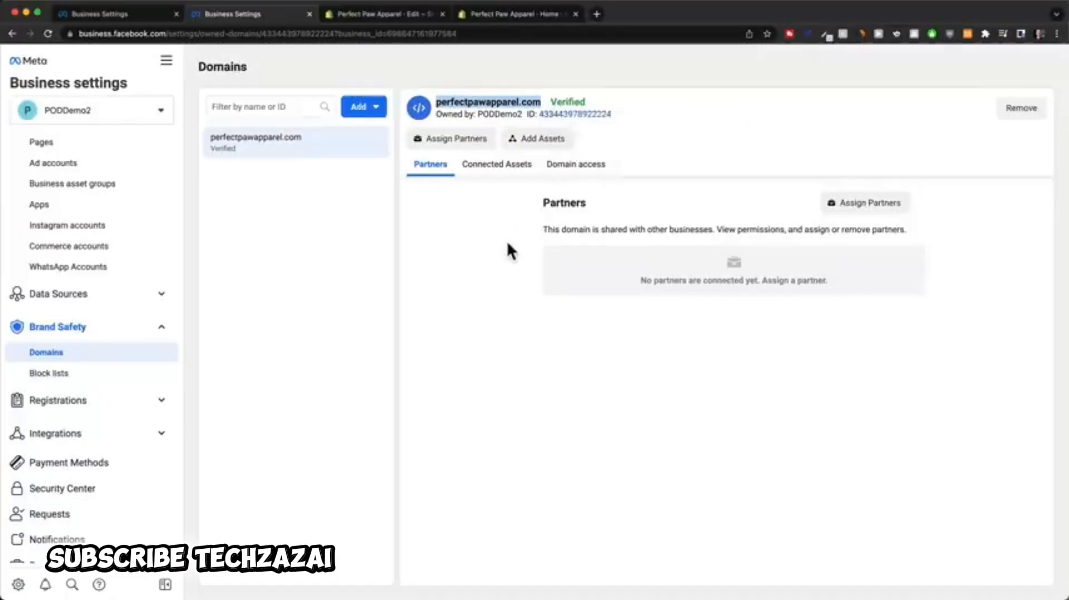
Step: Open the domain settings of the Shopify store and copy the domain name 5cf59d.myshopify.com
{"action": "left_click", "coordinate": [500, 18]}
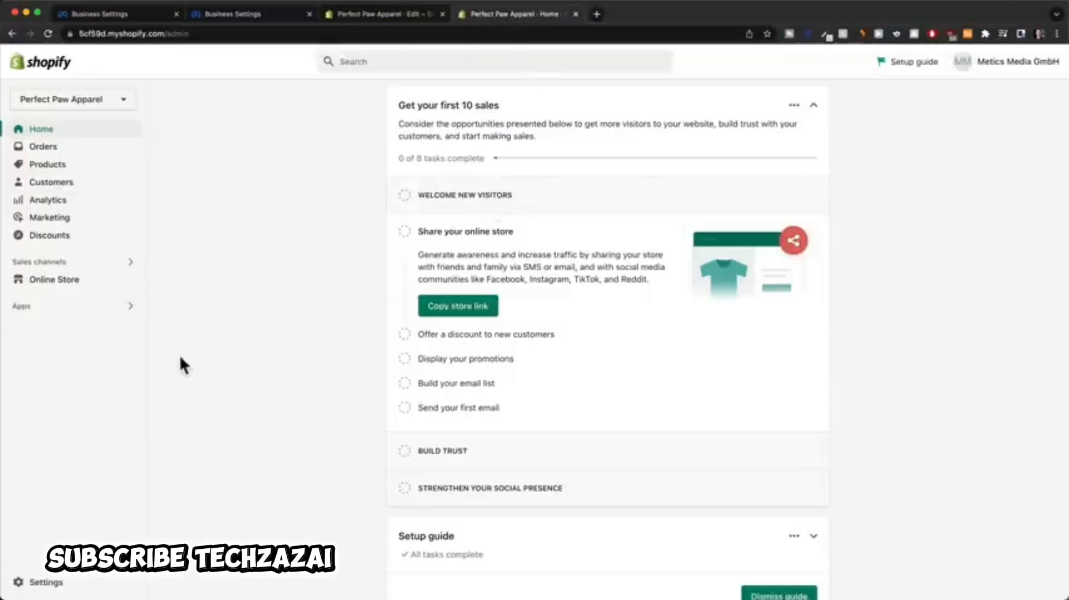
{"action": "left_click", "coordinate": [46, 582]}
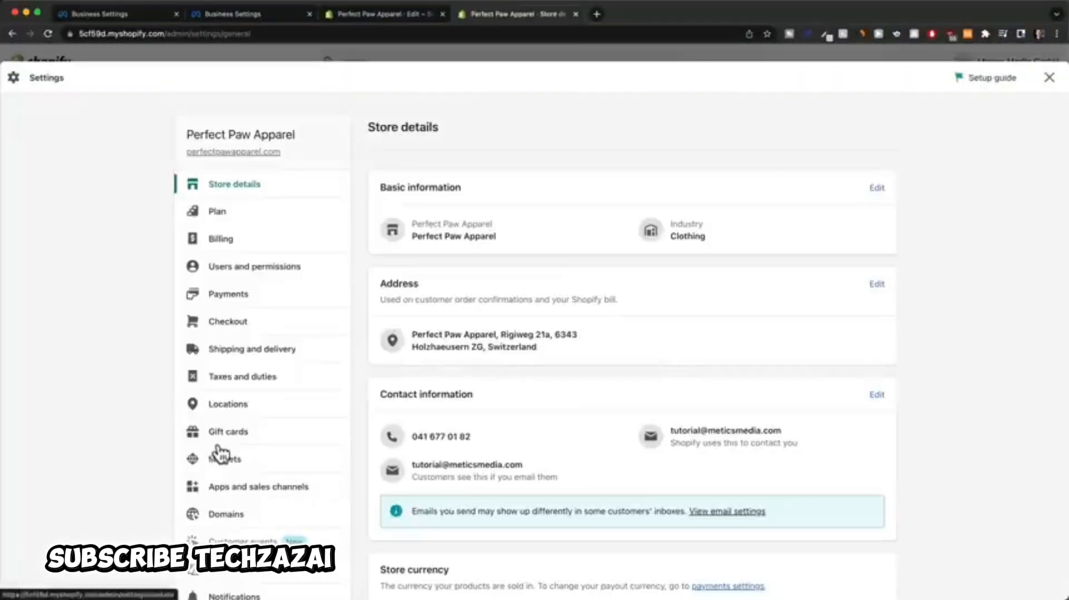
{"action": "left_click", "coordinate": [229, 513]}
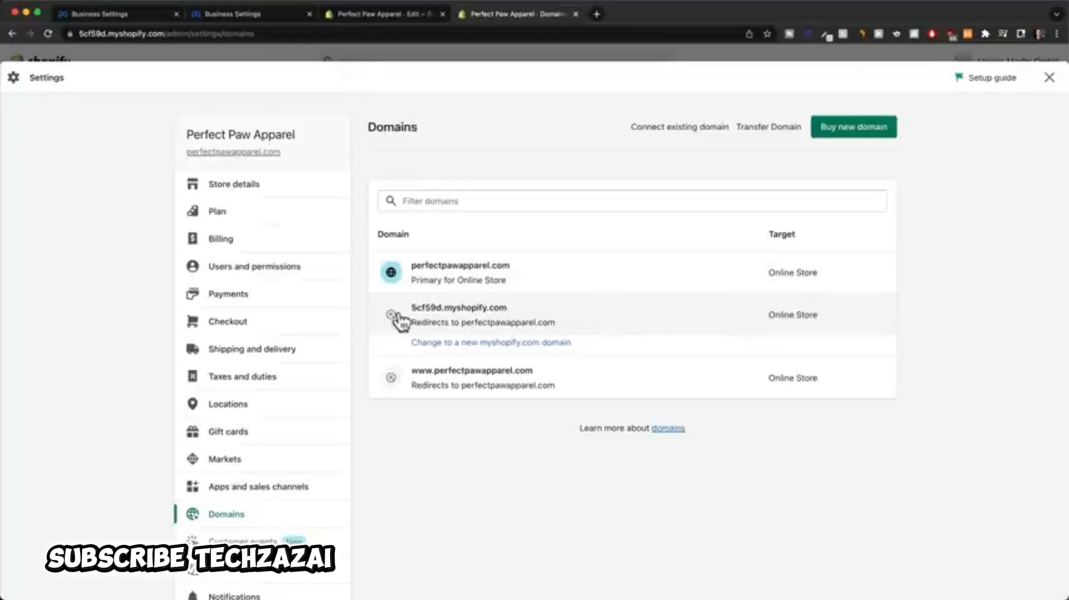
{"action": "left_click_drag", "start_coordinate": [525, 312], "coordinate": [415, 315]}
{"action": "left_click", "coordinate": [418, 315]}
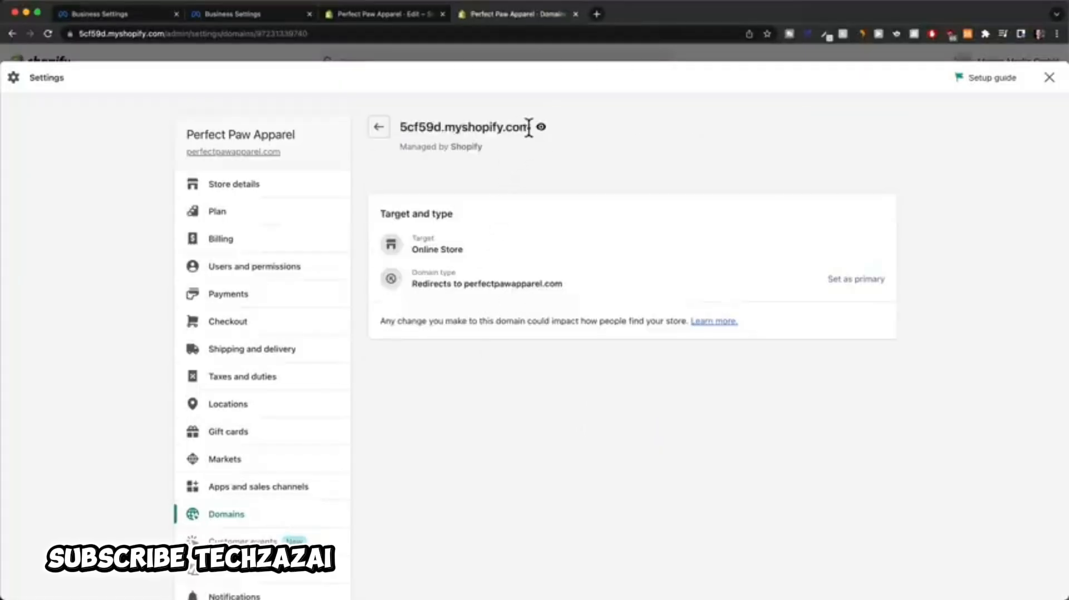
{"action": "left_click_drag", "start_coordinate": [529, 127], "coordinate": [401, 134]}
{"action": "key", "text": "super+c"}
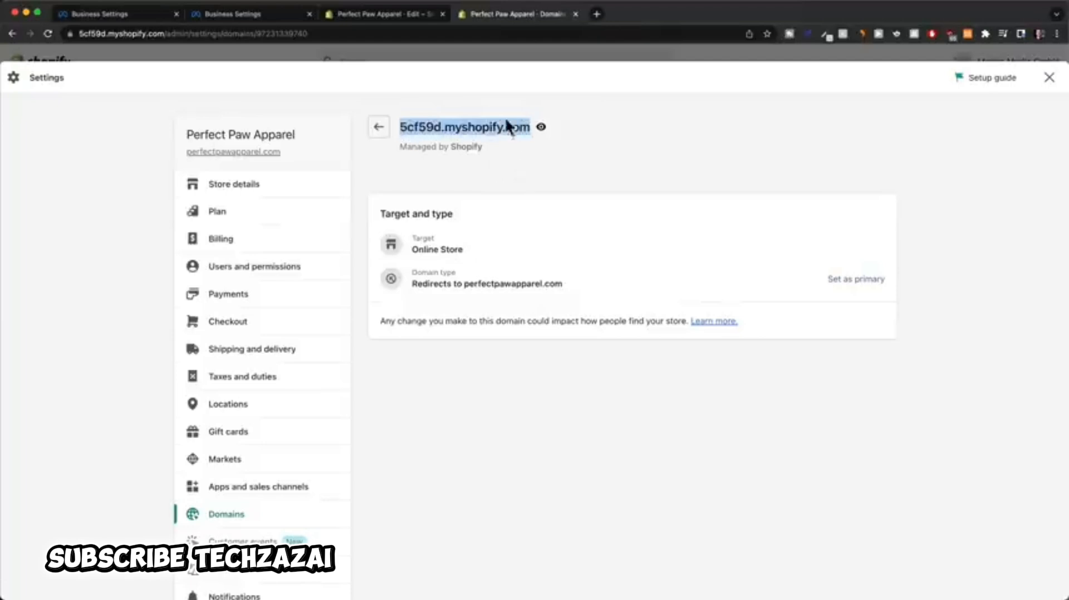
Step: Switch to Meta Business settings and create a new domain entry for 5cf59d.myshopify.com
{"action": "left_click", "coordinate": [254, 14]}
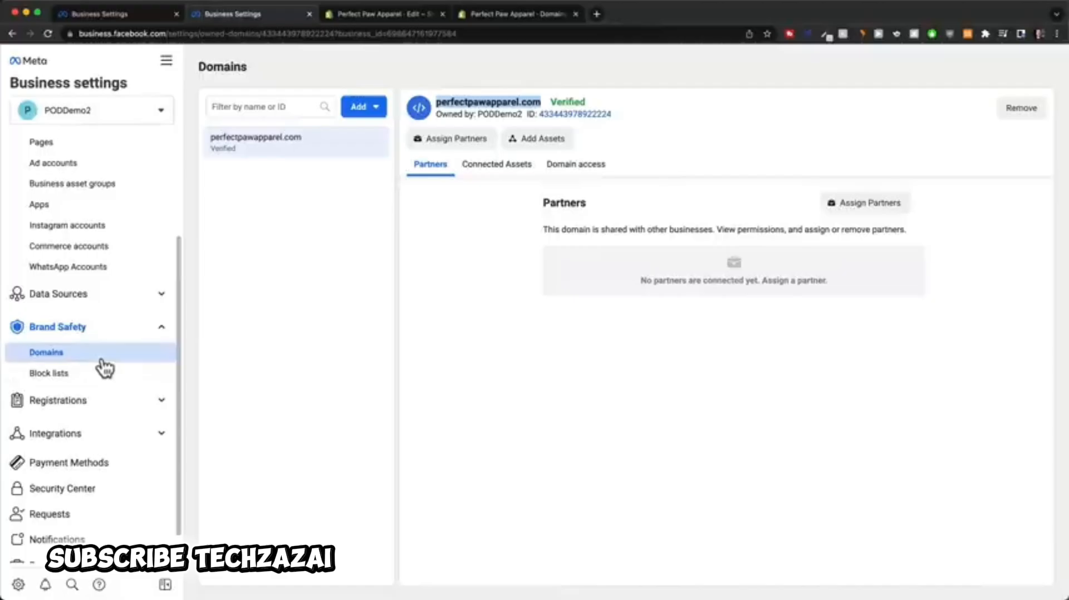
{"action": "left_click", "coordinate": [372, 112]}
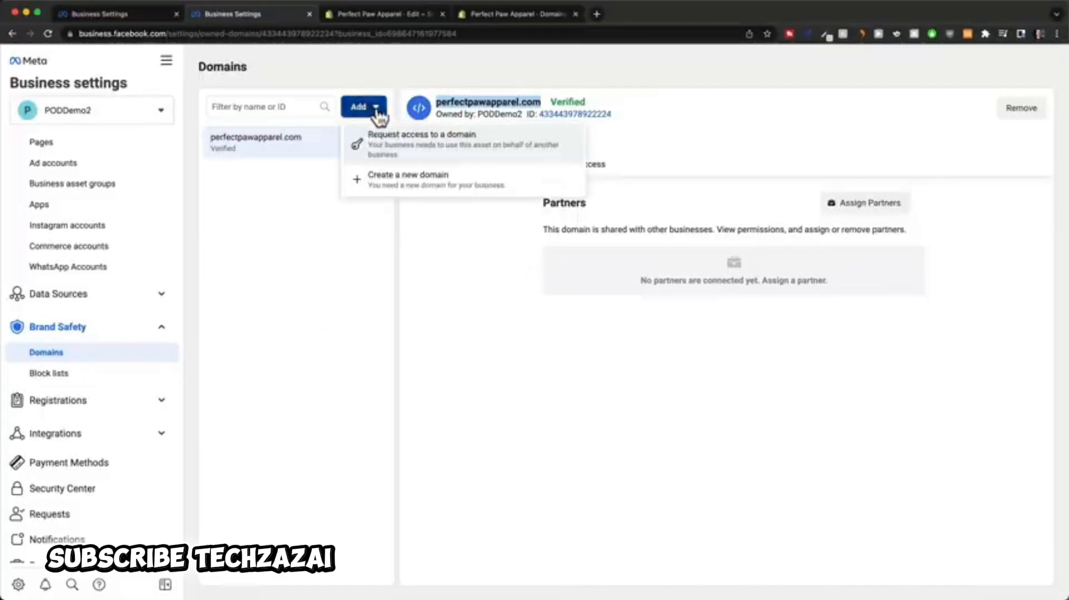
{"action": "left_click", "coordinate": [408, 180]}
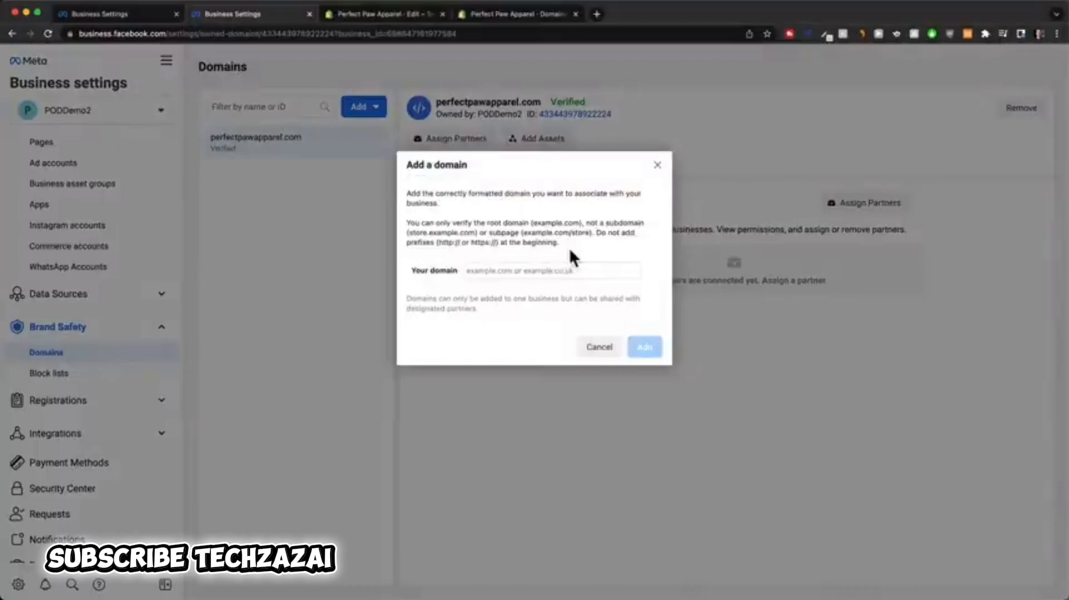
{"action": "left_click", "coordinate": [523, 270]}
{"action": "key", "text": "super+v"}
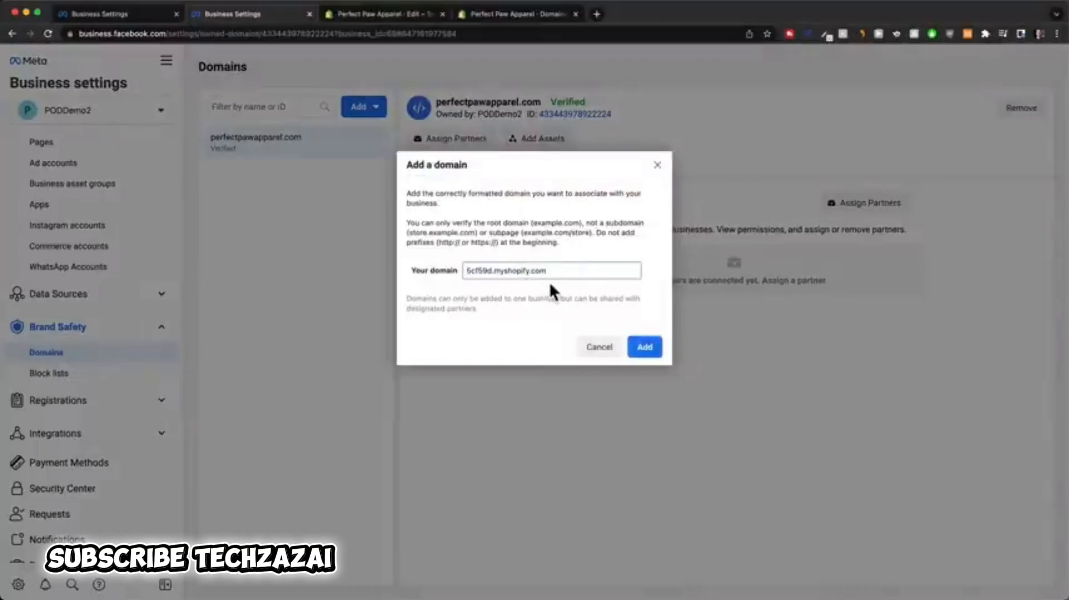
{"action": "left_click", "coordinate": [646, 348]}
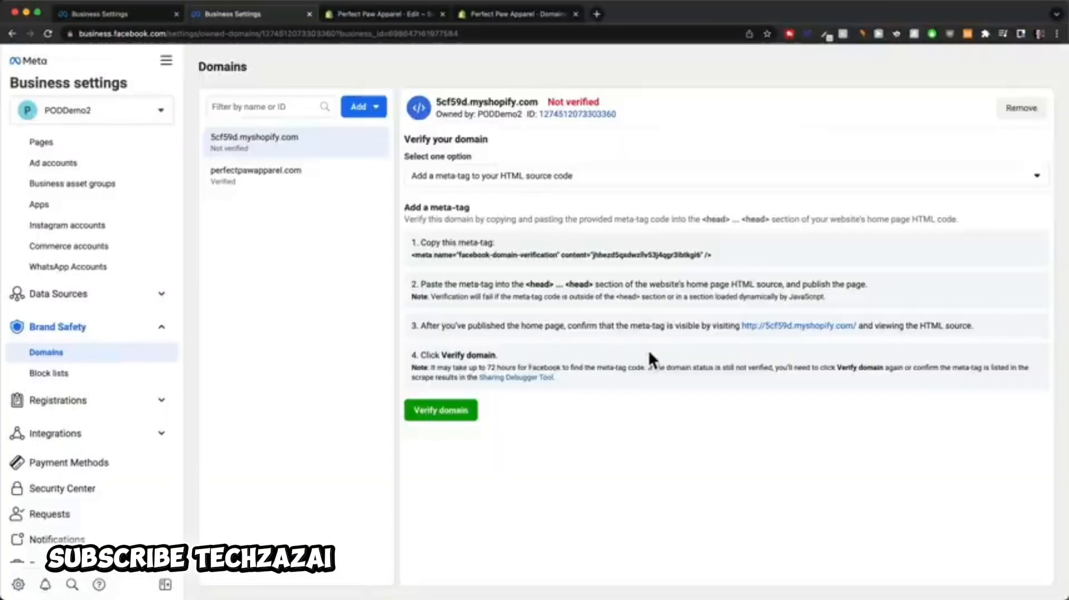
Step: Copy the domain's verification meta-tag, switch to the Shopify admin and open the live Studio theme's theme.liquid for code editing
{"action": "left_click", "coordinate": [586, 259]}
{"action": "left_click", "coordinate": [363, 14]}
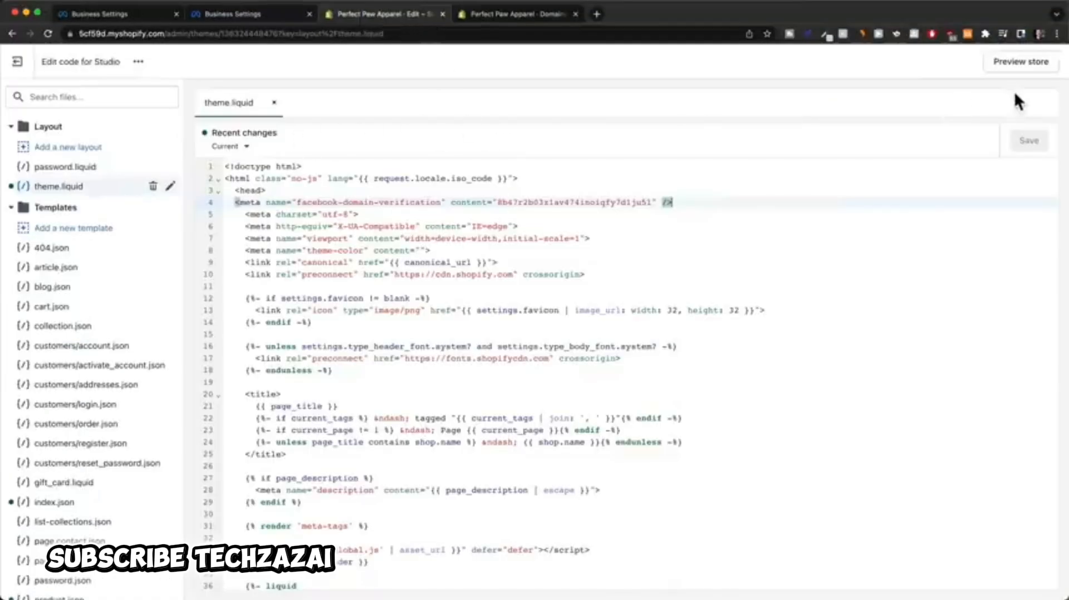
{"action": "left_click", "coordinate": [513, 14]}
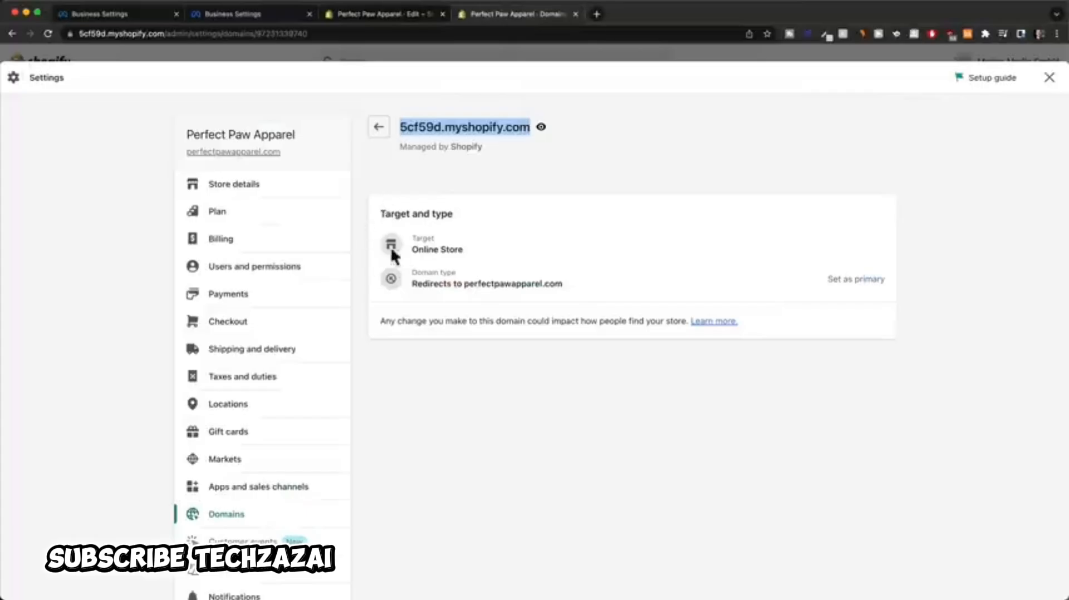
{"action": "left_click", "coordinate": [1049, 78]}
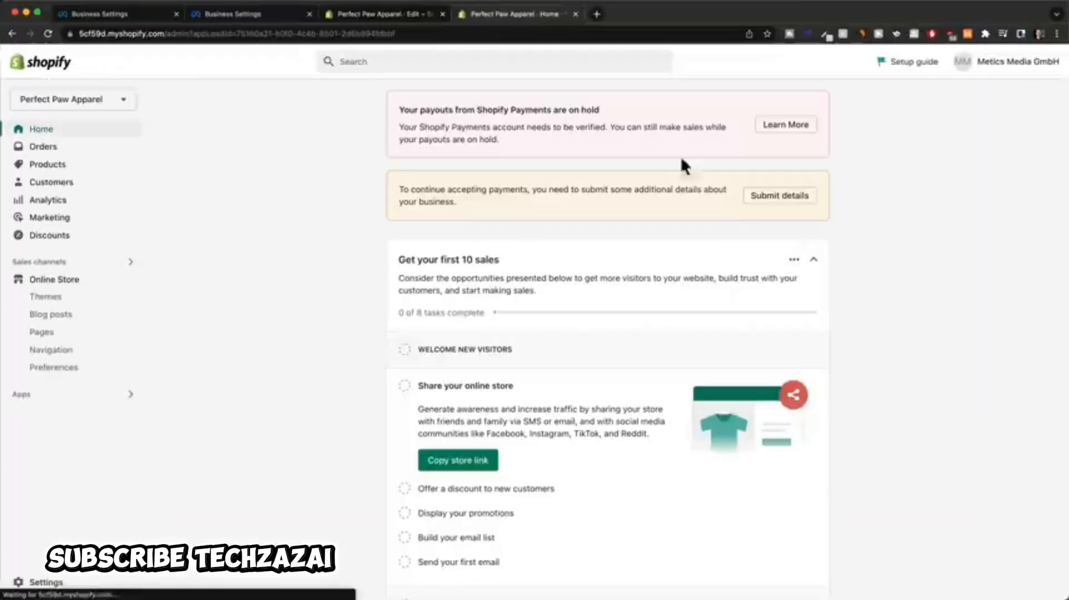
{"action": "left_click", "coordinate": [42, 280]}
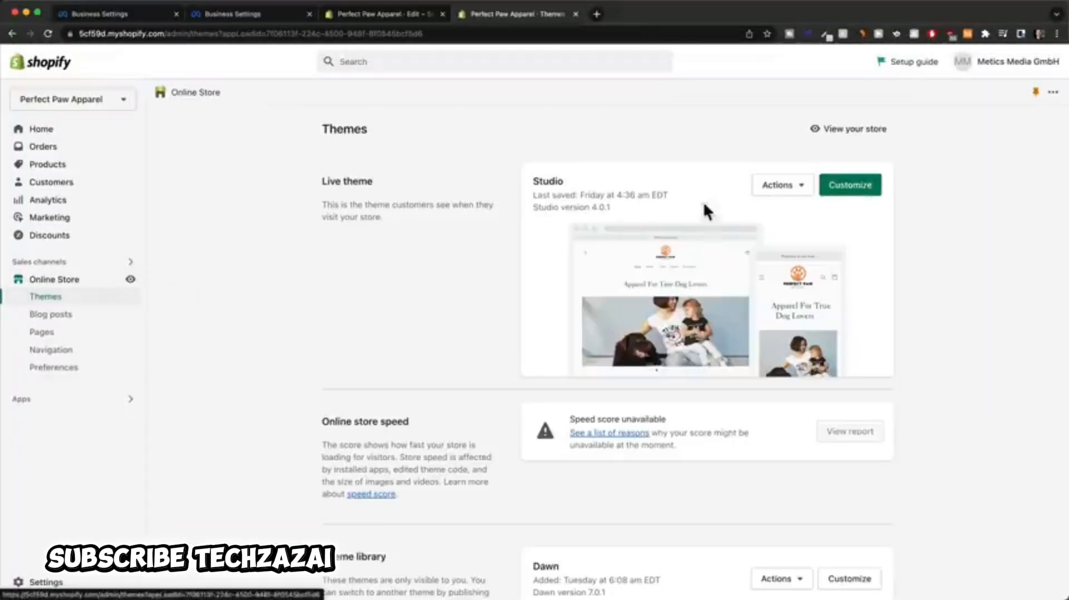
{"action": "left_click", "coordinate": [793, 190]}
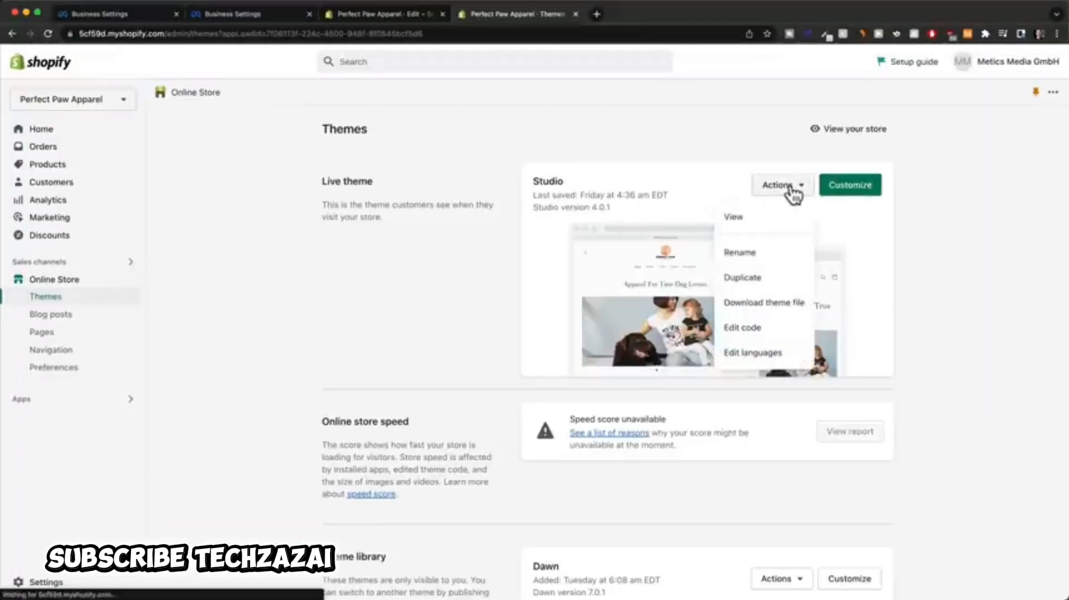
{"action": "left_click", "coordinate": [763, 333]}
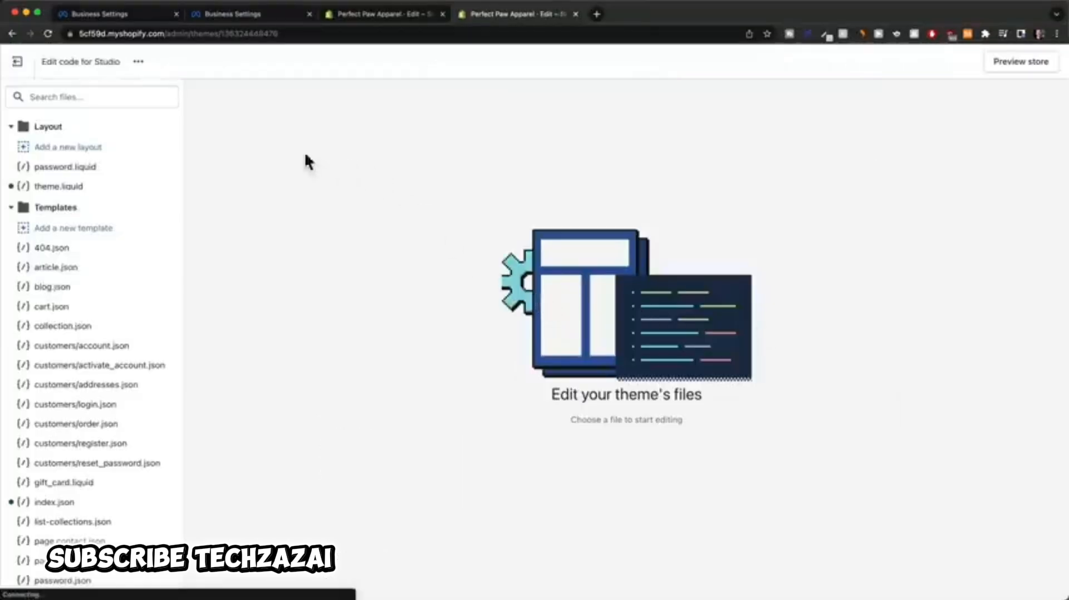
{"action": "left_click", "coordinate": [77, 192]}
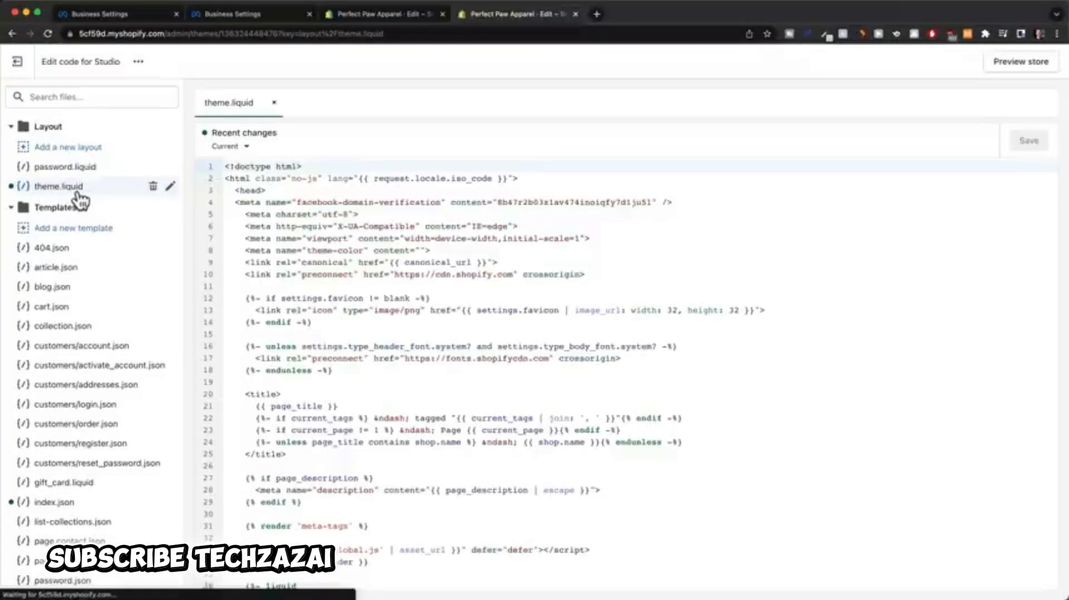
Step: Insert the new facebook-domain-verification meta-tag with its verification code on its own line directly below <head> and save theme.liquid
{"action": "left_click", "coordinate": [268, 190]}
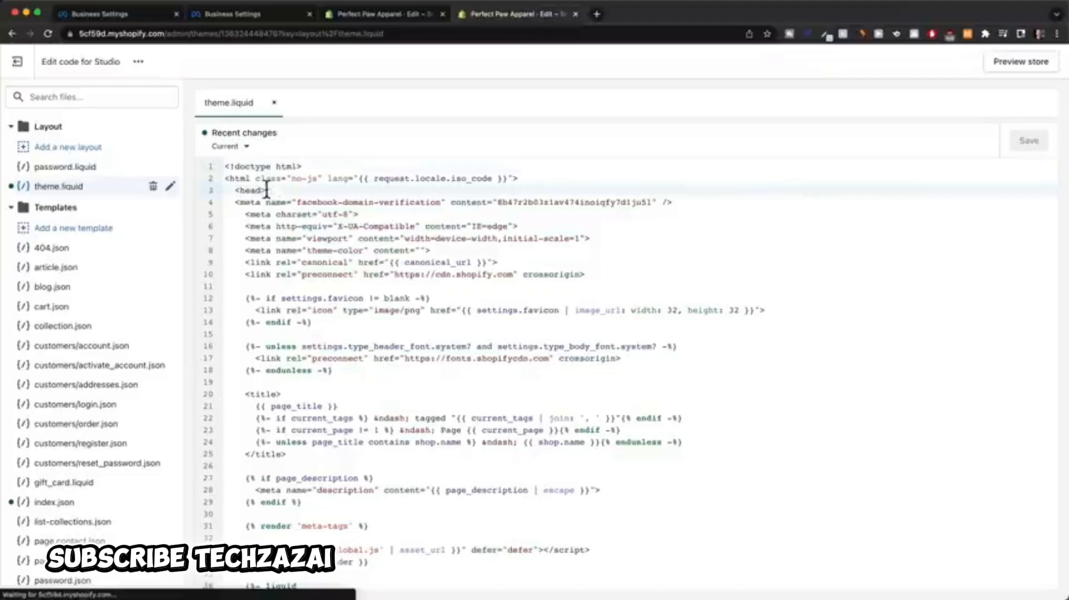
{"action": "type", "text": "<meta name=\"facebook-domain-verification\" content=\"jhhezd5qxdwz1lv53j4qgr3ibtkgi6\" />"}
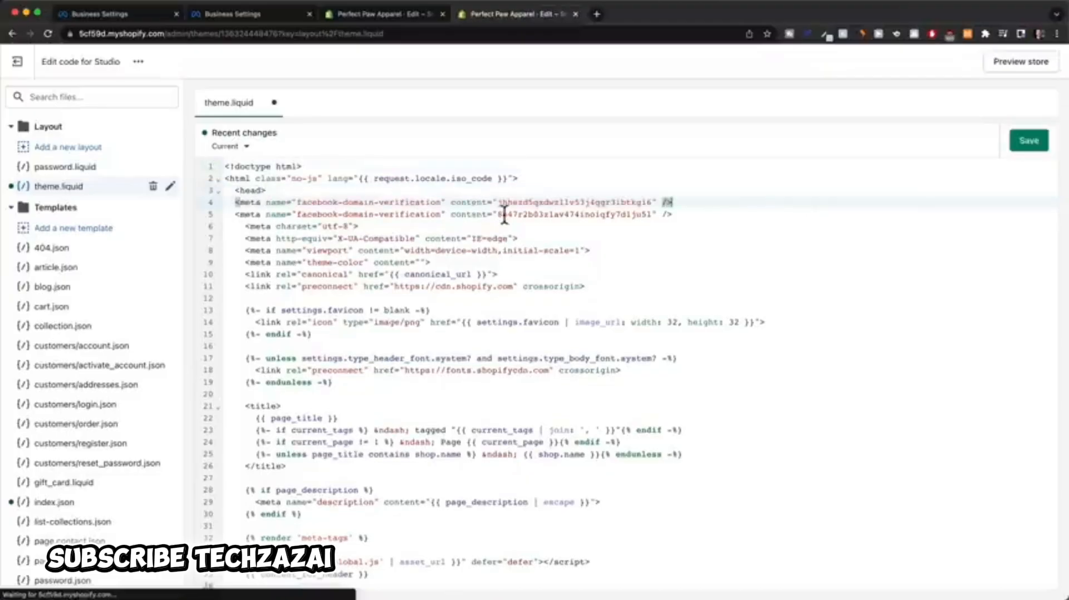
{"action": "left_click", "coordinate": [1025, 143]}
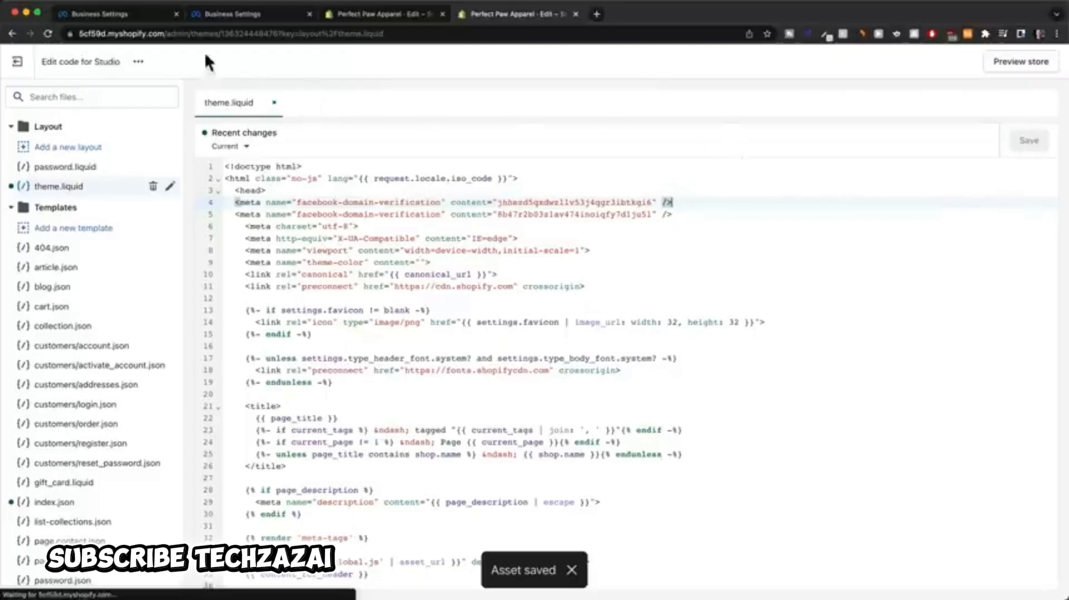
Step: Return to the Domains page of Meta Business settings and verify the 5cf59d.myshopify.com domain
{"action": "left_click", "coordinate": [137, 15]}
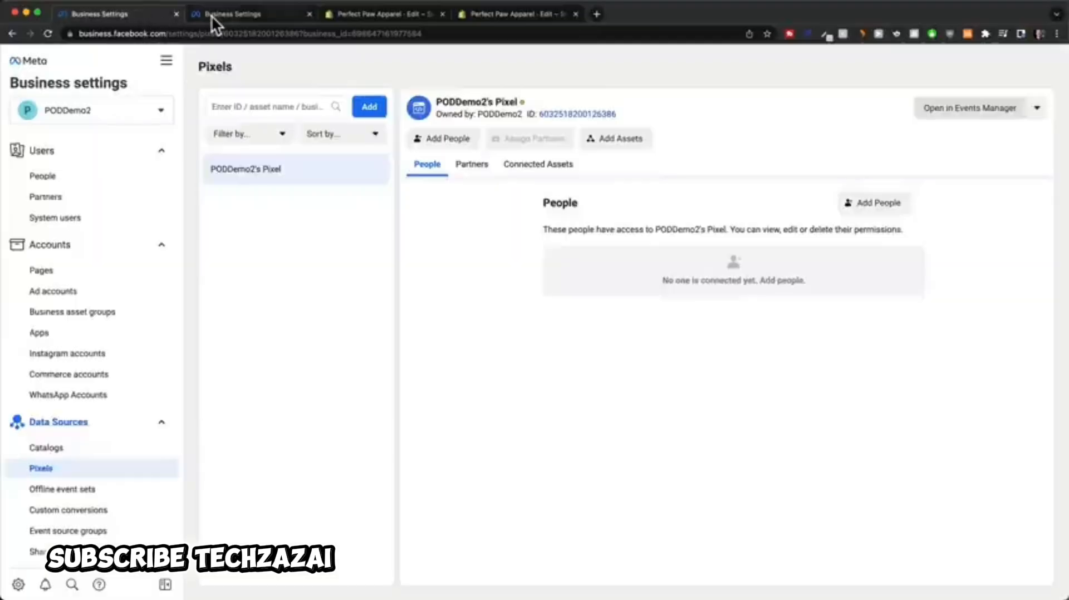
{"action": "left_click", "coordinate": [211, 15]}
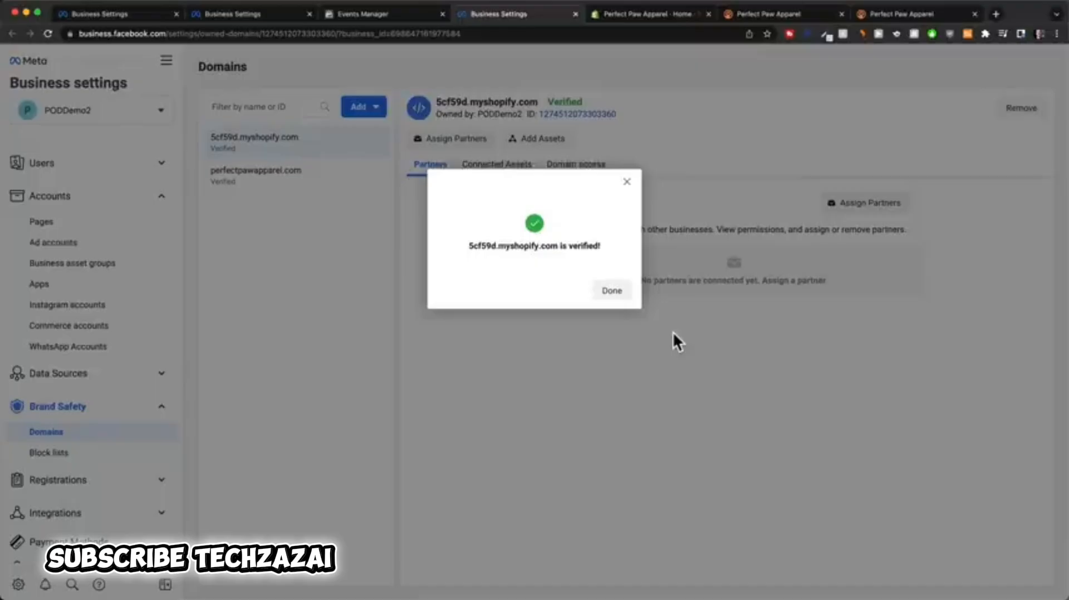
Step: Switch to the Shopify admin, open the perfectpawapparel.com domain settings and set that domain as a redirect
{"action": "left_click", "coordinate": [648, 16]}
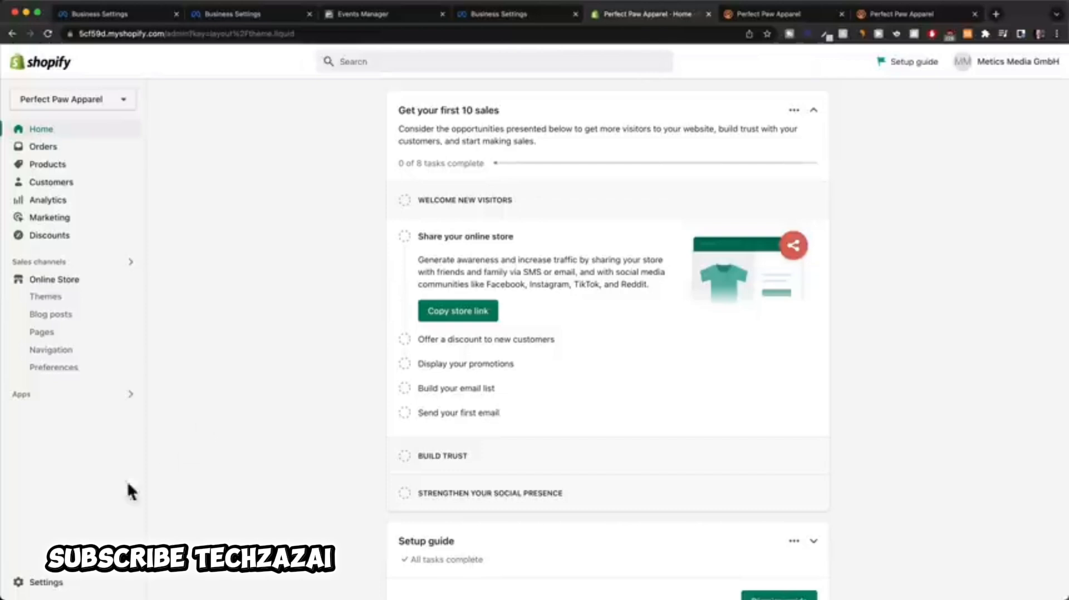
{"action": "left_click", "coordinate": [49, 582]}
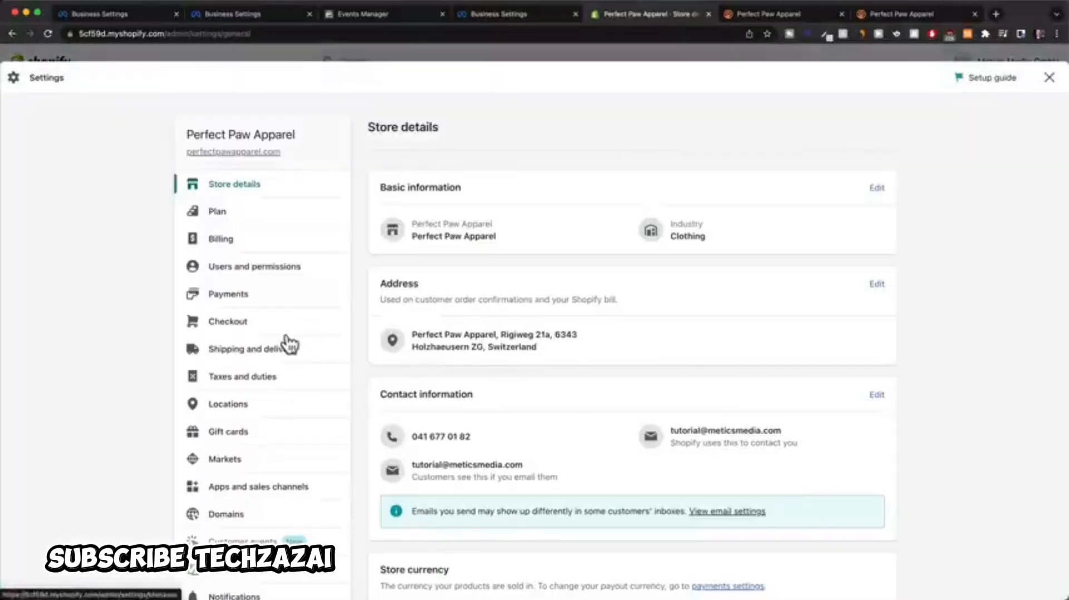
{"action": "left_click", "coordinate": [232, 512]}
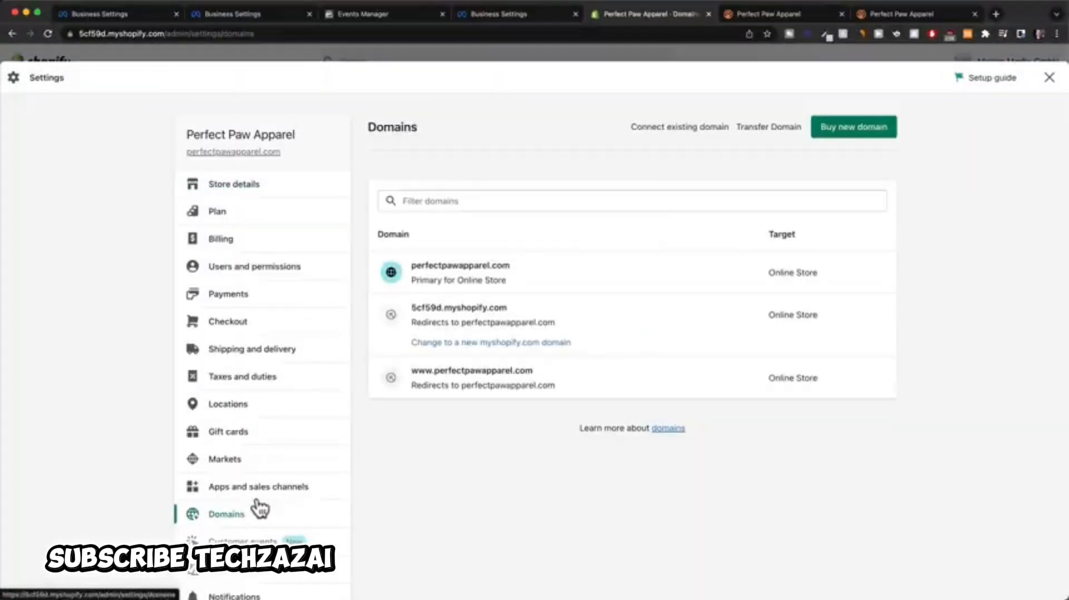
{"action": "left_click", "coordinate": [540, 278]}
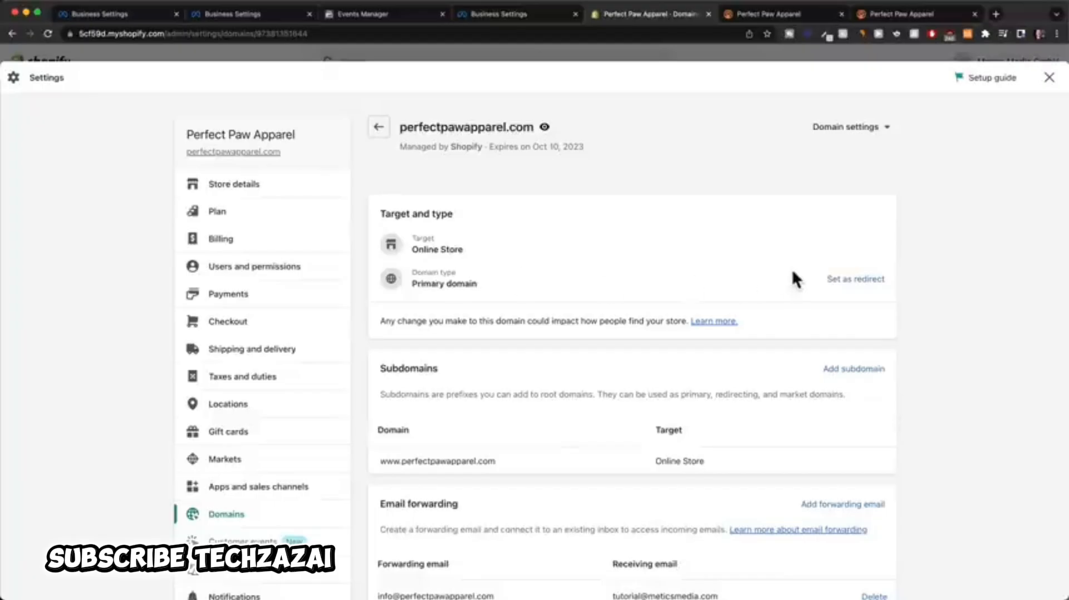
{"action": "left_click", "coordinate": [859, 282]}
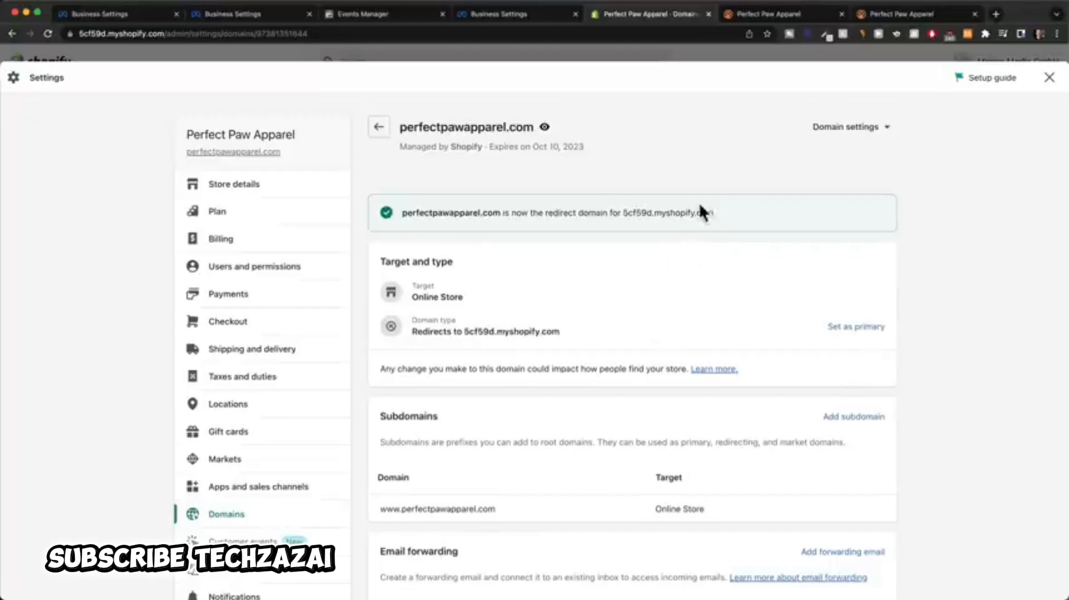
Step: Check the 5cf59d.myshopify.com verification in Meta Business settings, then restore perfectpawapparel.com as the primary domain in Shopify
{"action": "left_click", "coordinate": [509, 14]}
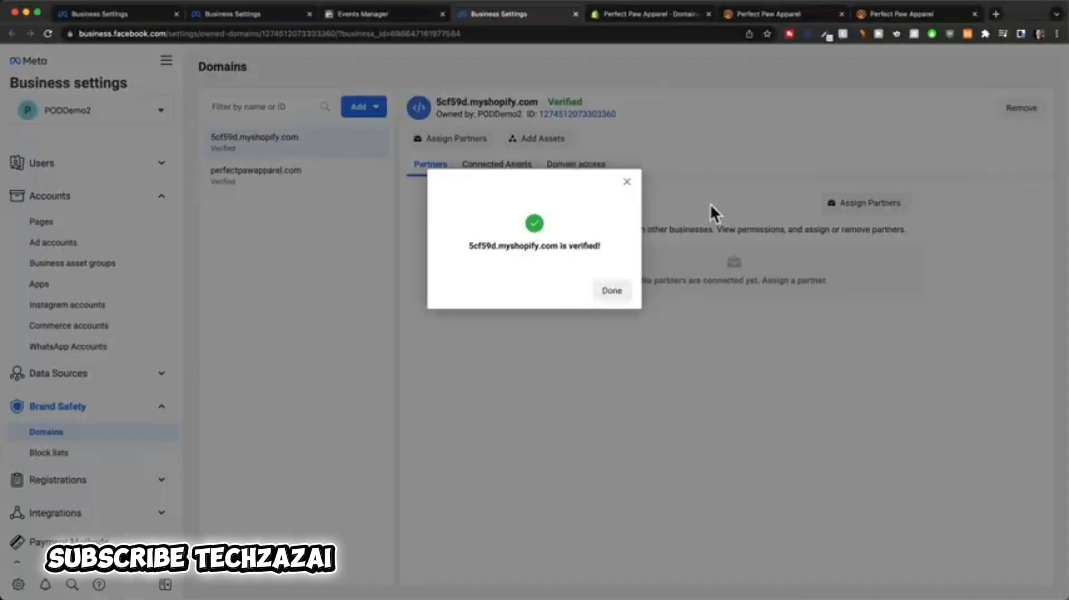
{"action": "left_click", "coordinate": [653, 17]}
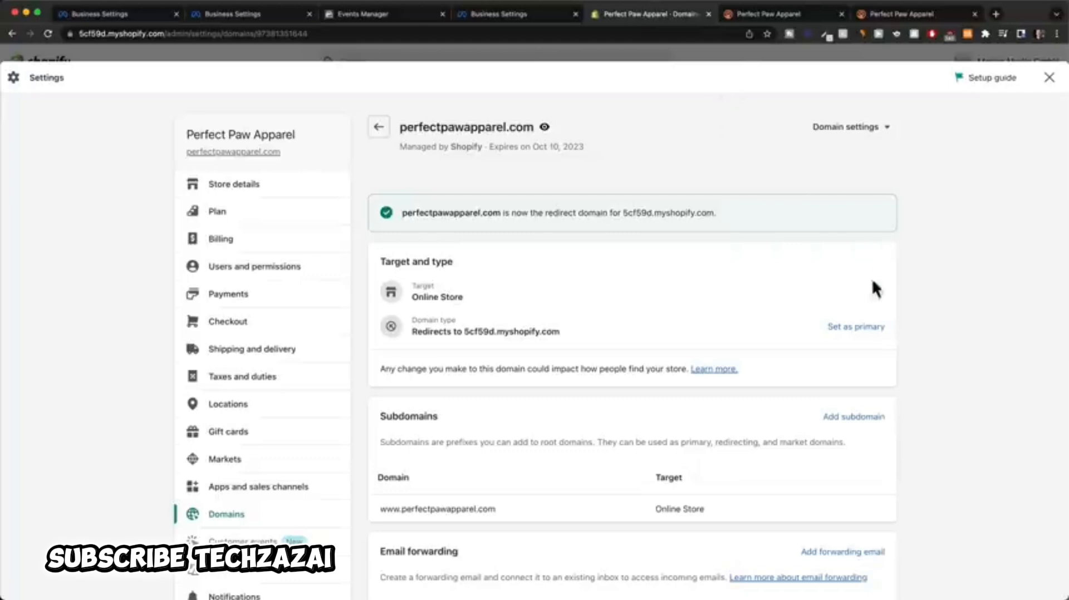
{"action": "left_click", "coordinate": [848, 329]}
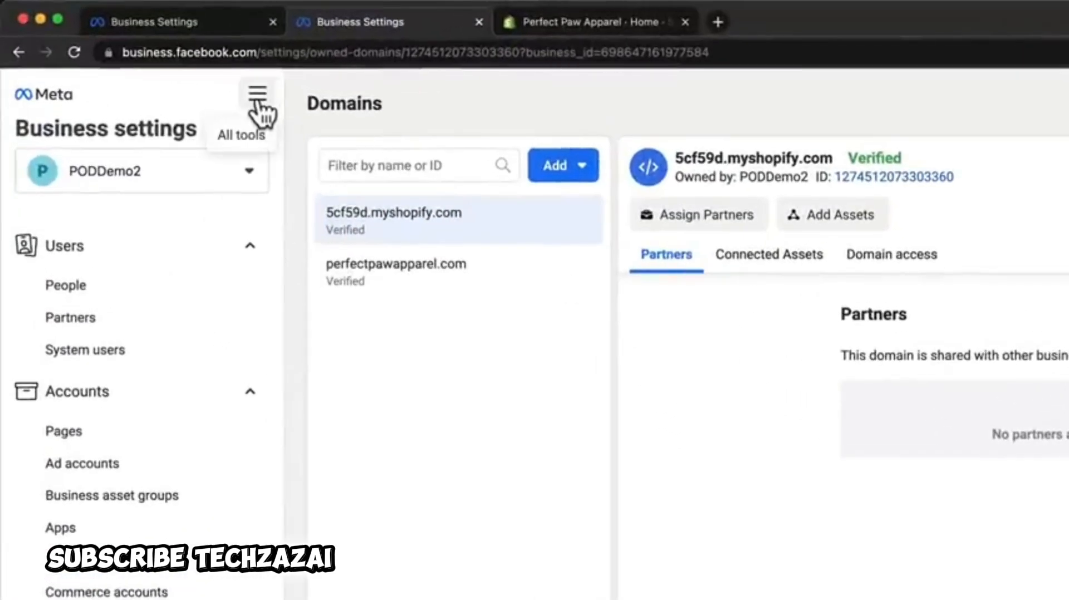
Step: Open Events Manager from Meta Business settings and start editing the prioritized web event configuration for 5cf59d.myshopify.com
{"action": "left_click", "coordinate": [257, 103]}
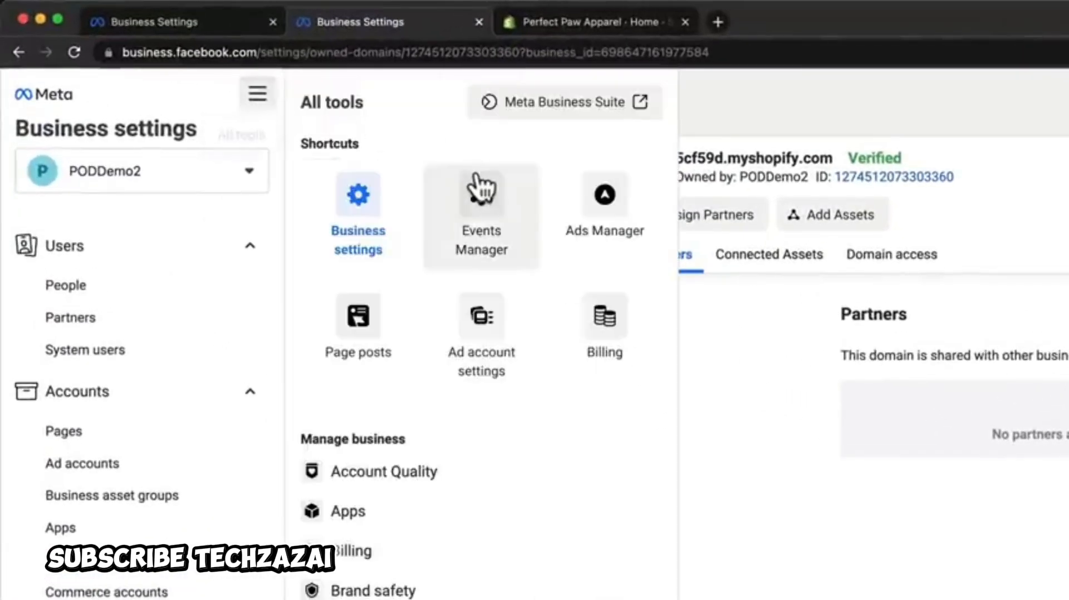
{"action": "left_click", "coordinate": [514, 245]}
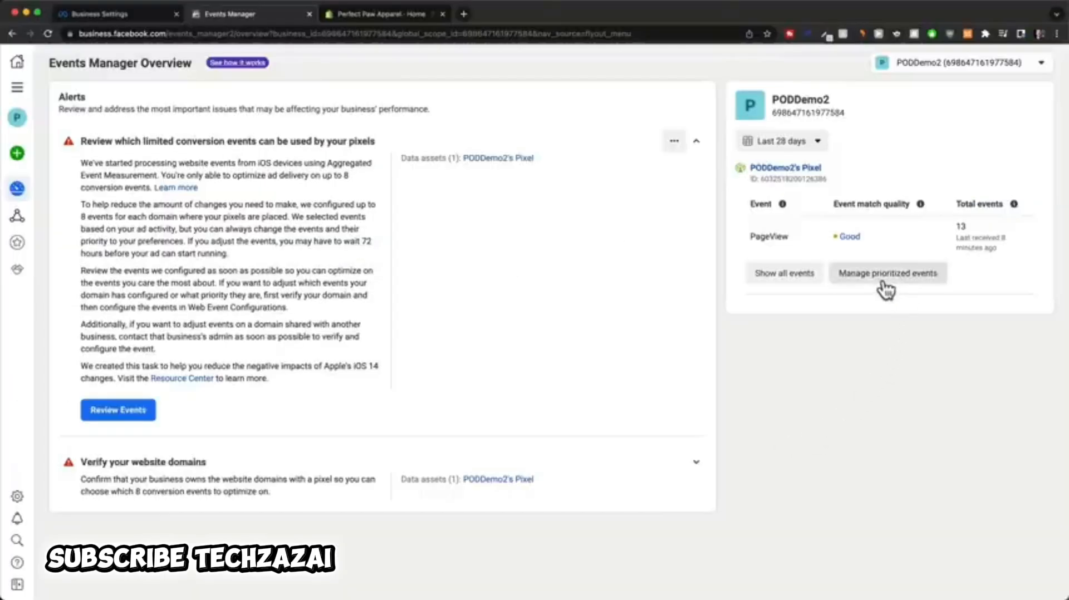
{"action": "left_click", "coordinate": [886, 290]}
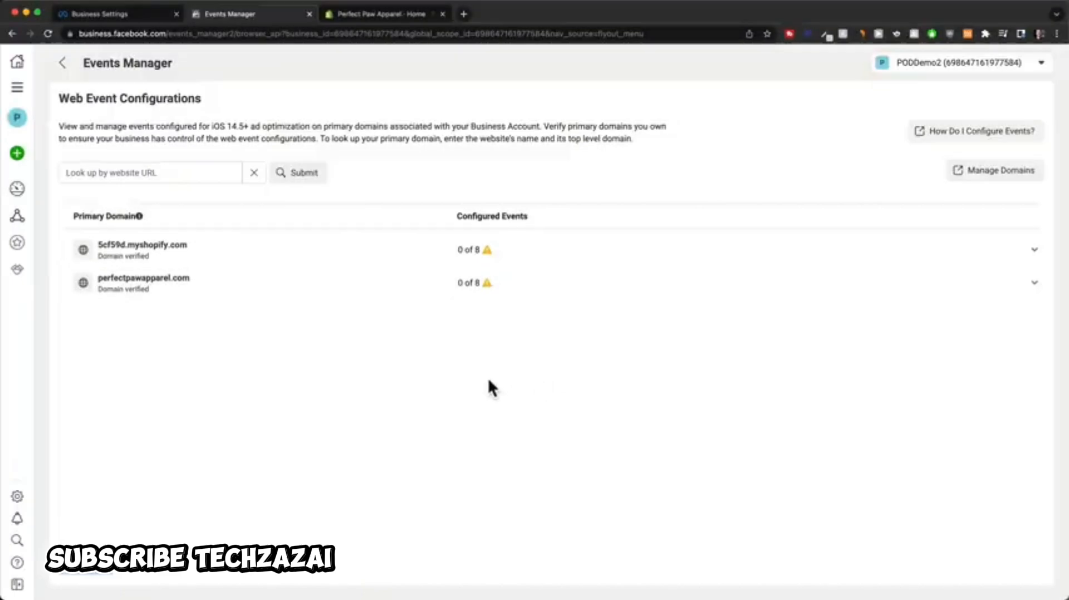
{"action": "left_click", "coordinate": [1021, 255]}
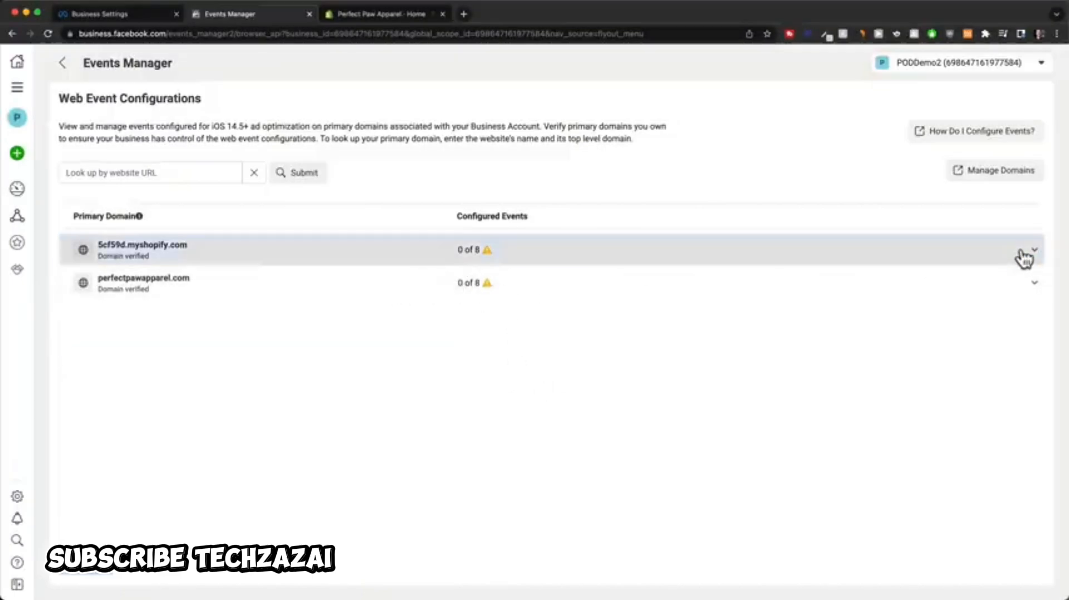
{"action": "left_click", "coordinate": [498, 327]}
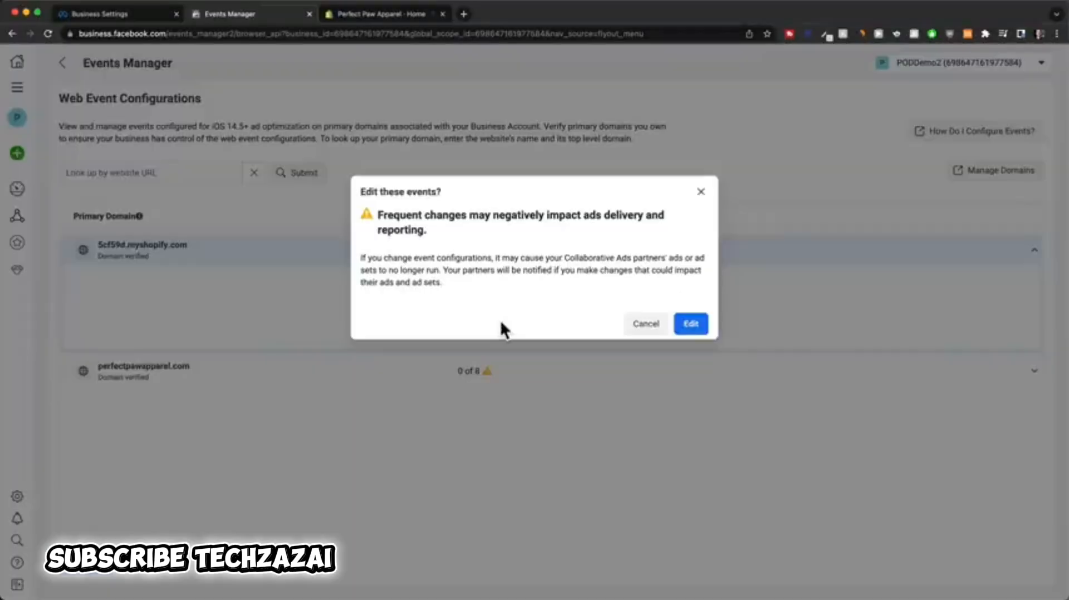
{"action": "left_click", "coordinate": [688, 325]}
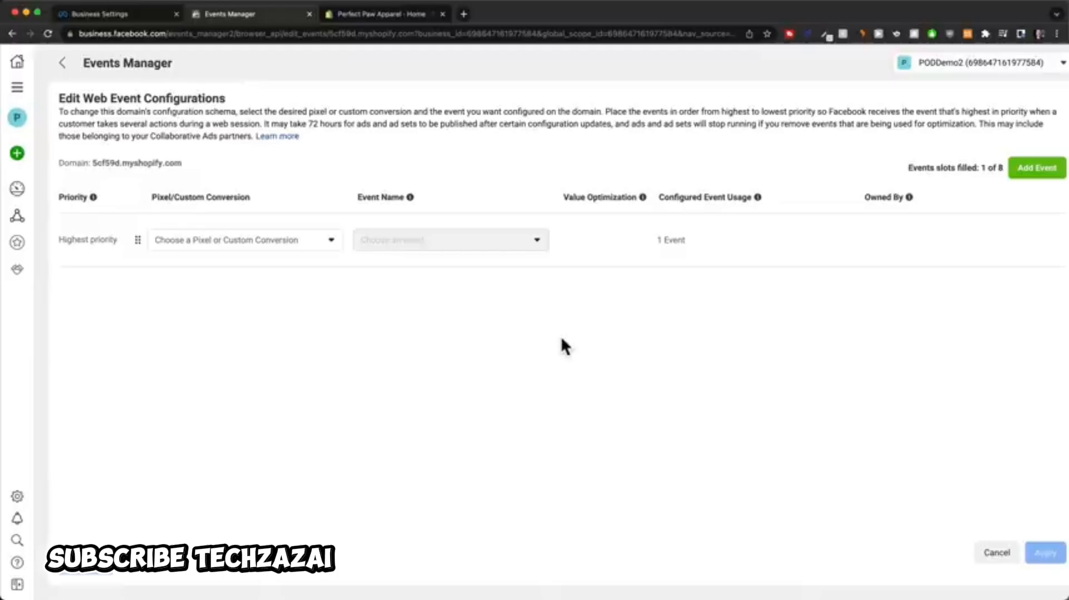
Step: Assign PODDemo2's Pixel and the Purchase event to the highest-priority slot for 5cf59d.myshopify.com
{"action": "left_click", "coordinate": [329, 246]}
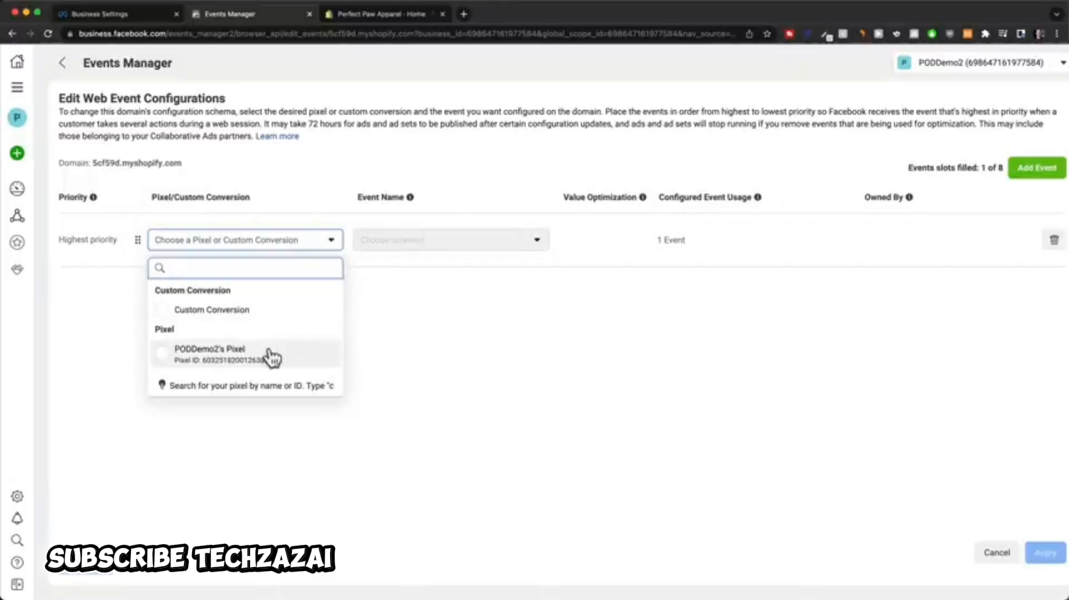
{"action": "left_click", "coordinate": [202, 356]}
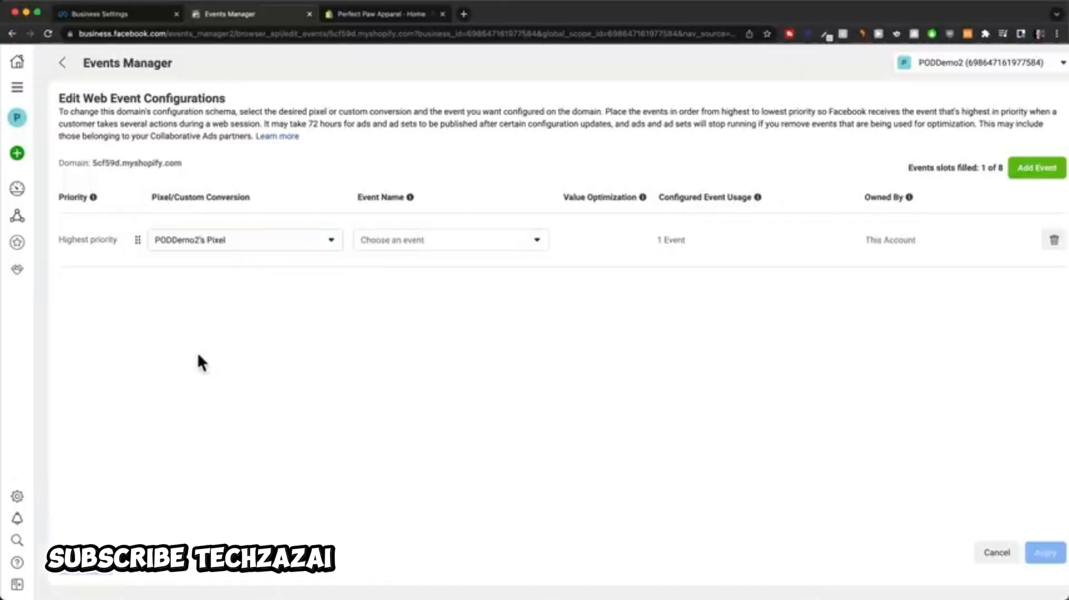
{"action": "left_click", "coordinate": [432, 248]}
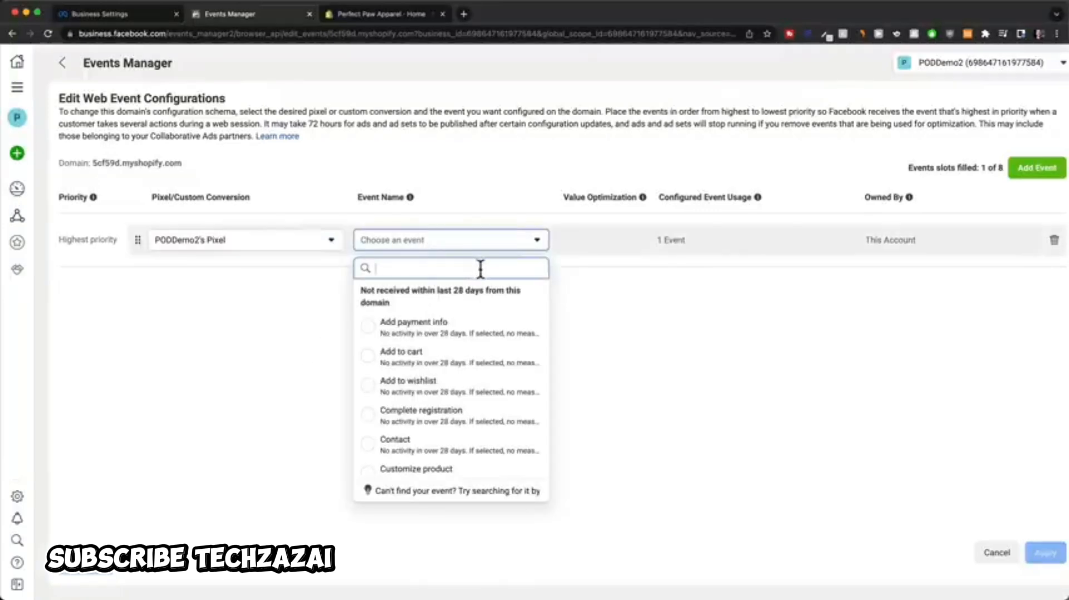
{"action": "scroll", "coordinate": [490, 330], "scroll_direction": "down", "scroll_amount": 5}
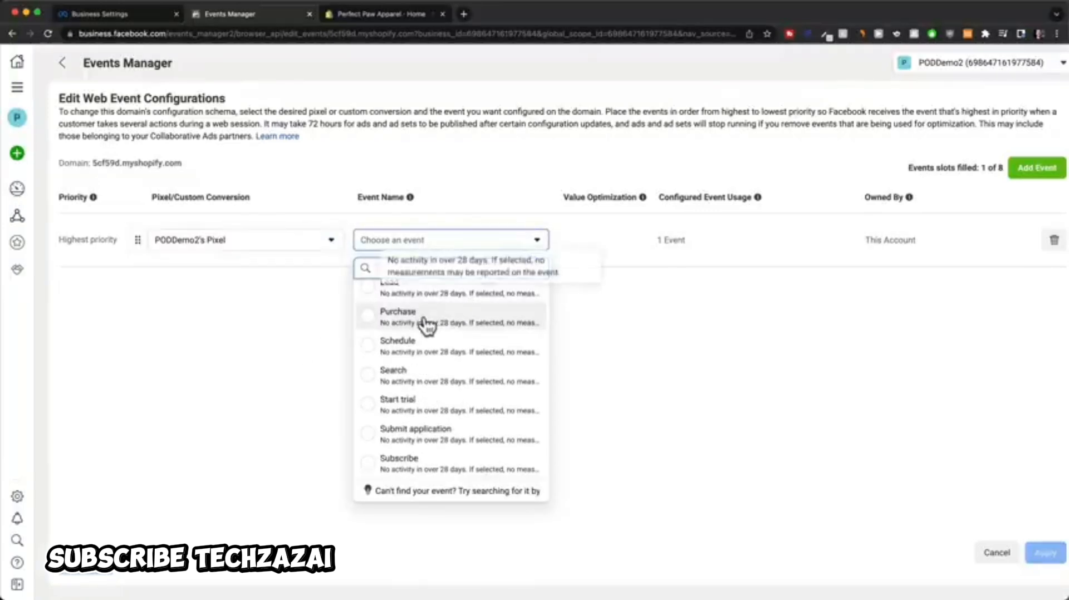
{"action": "left_click", "coordinate": [402, 326]}
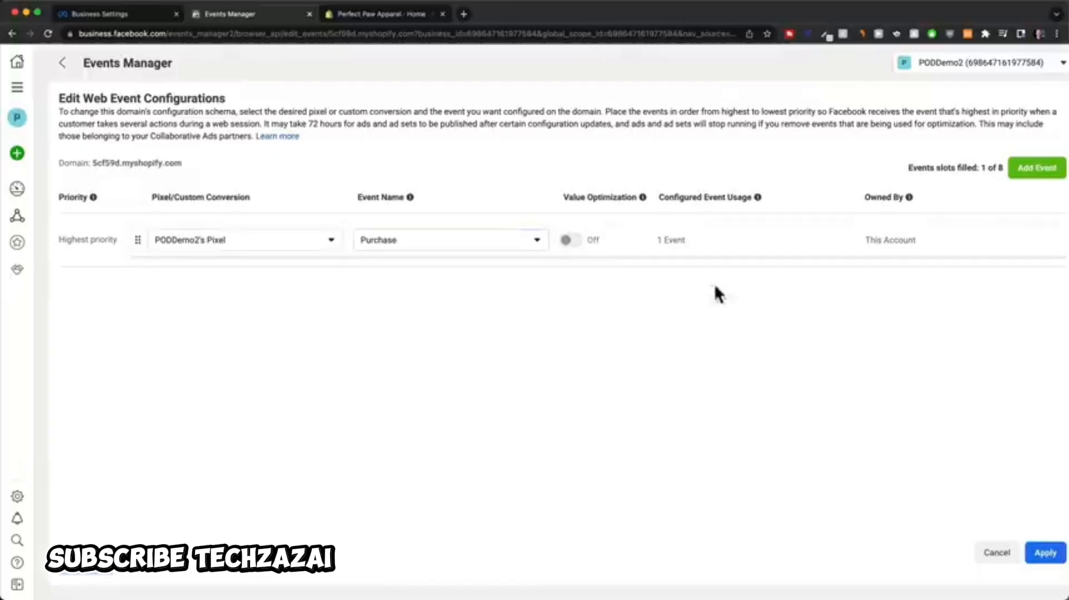
Step: Add a second web event using PODDemo2's Pixel with the Initiate checkout event
{"action": "left_click", "coordinate": [1025, 171]}
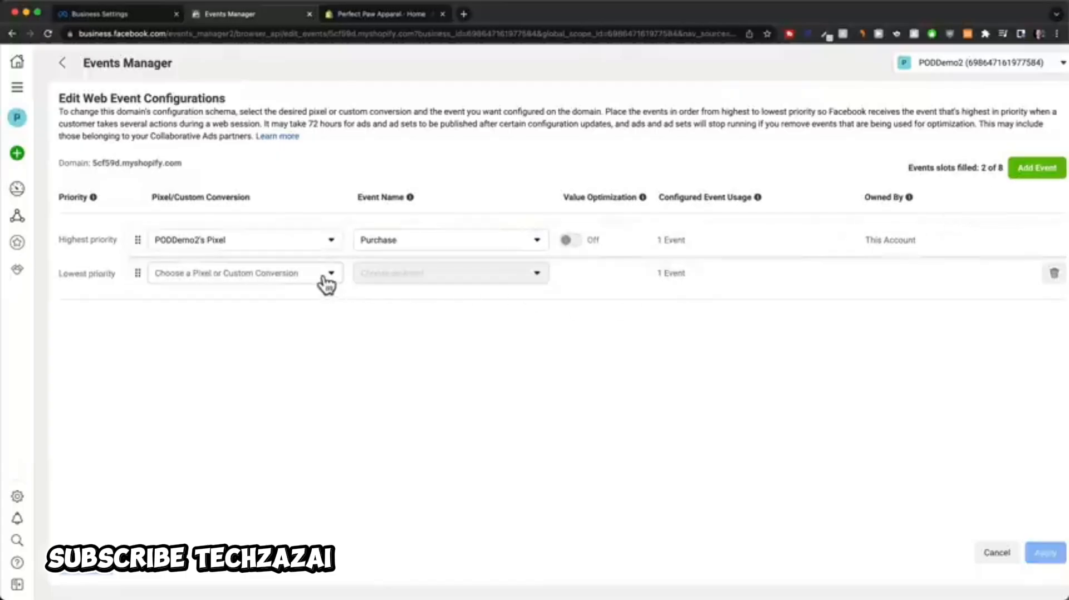
{"action": "left_click", "coordinate": [323, 275]}
{"action": "left_click", "coordinate": [269, 390]}
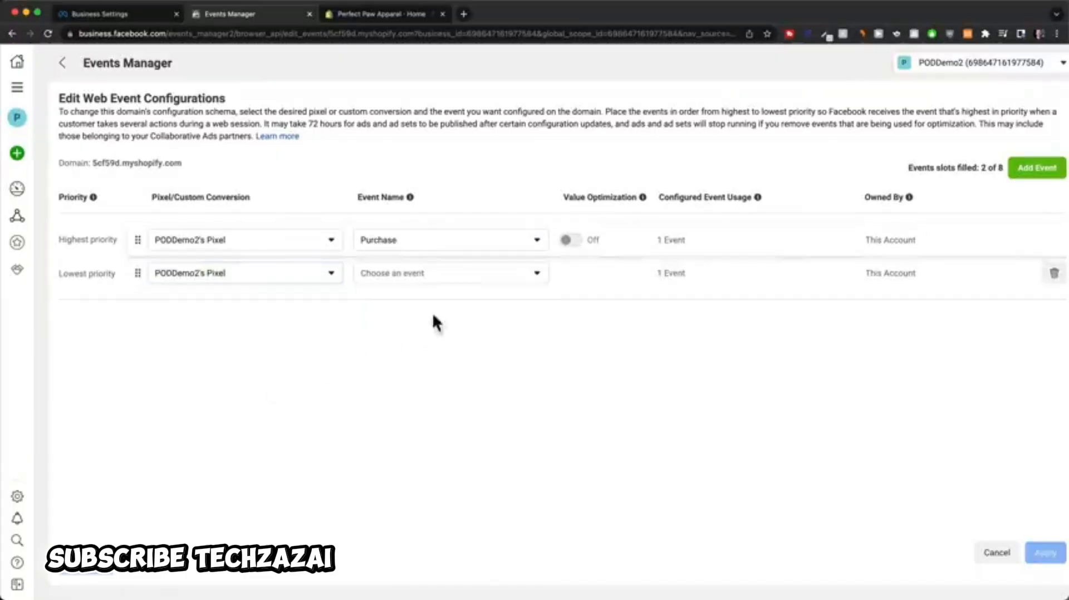
{"action": "left_click", "coordinate": [462, 278]}
{"action": "scroll", "coordinate": [470, 384], "scroll_direction": "down", "scroll_amount": 5}
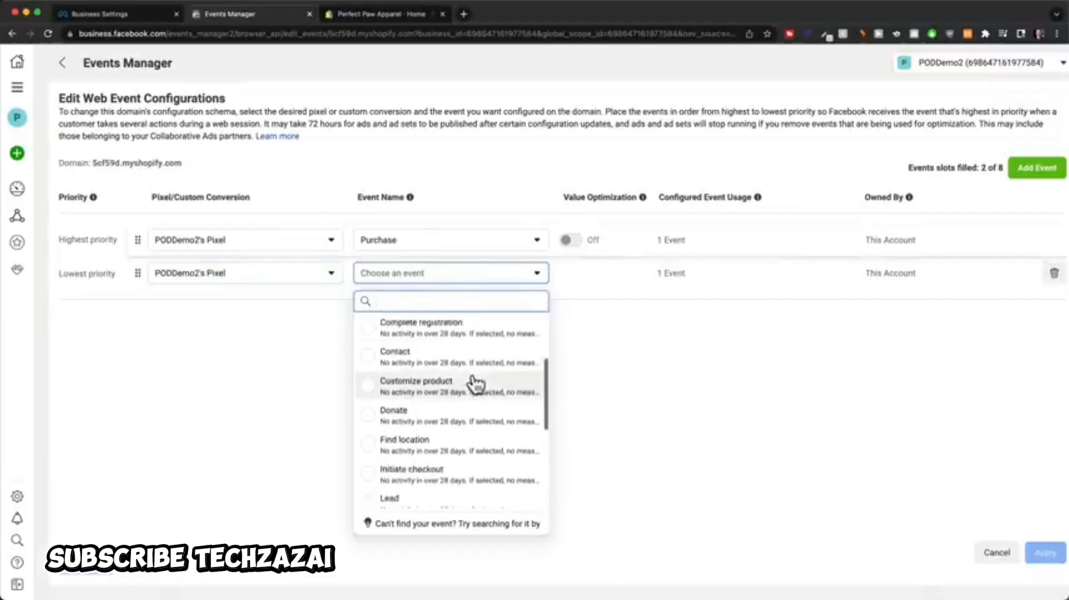
{"action": "left_click", "coordinate": [363, 399]}
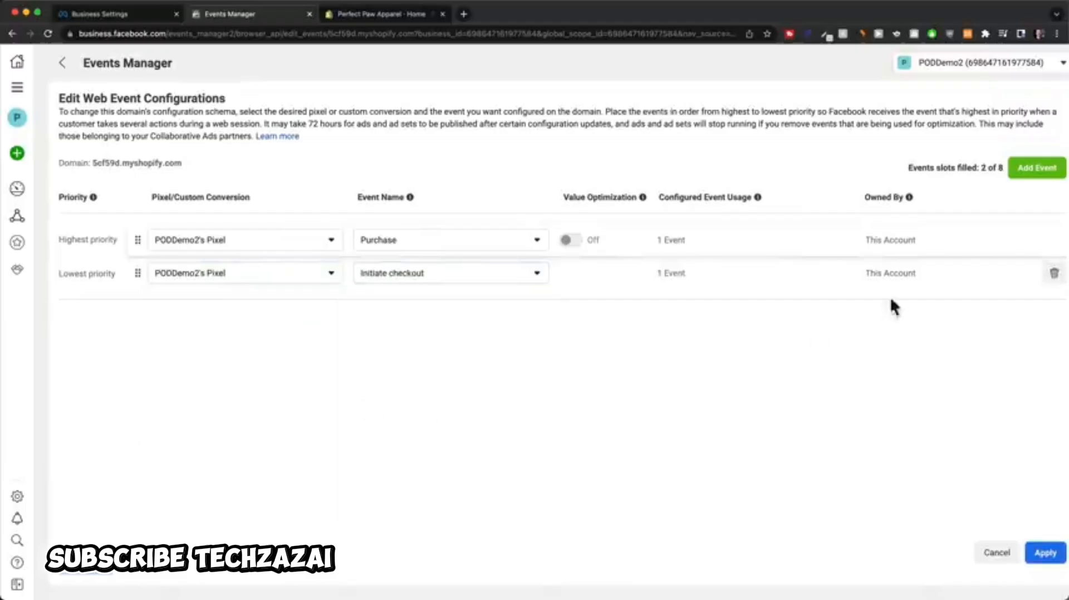
Step: Add a third web event using PODDemo2's Pixel with the Add to cart event
{"action": "left_click", "coordinate": [1047, 174]}
{"action": "left_click", "coordinate": [271, 306]}
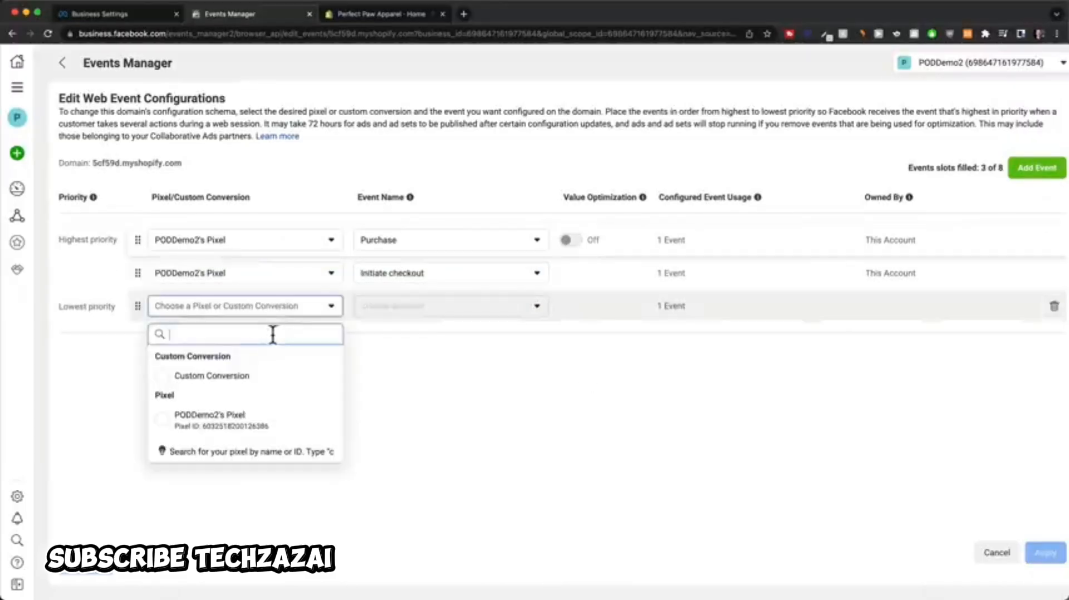
{"action": "left_click", "coordinate": [248, 428]}
{"action": "left_click", "coordinate": [466, 308]}
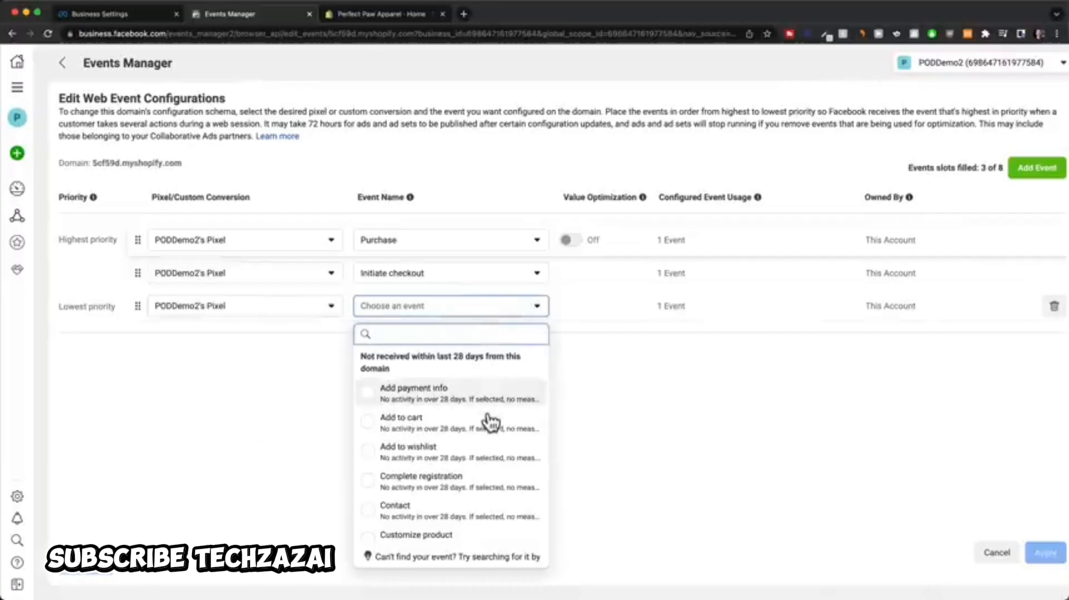
{"action": "left_click", "coordinate": [375, 428]}
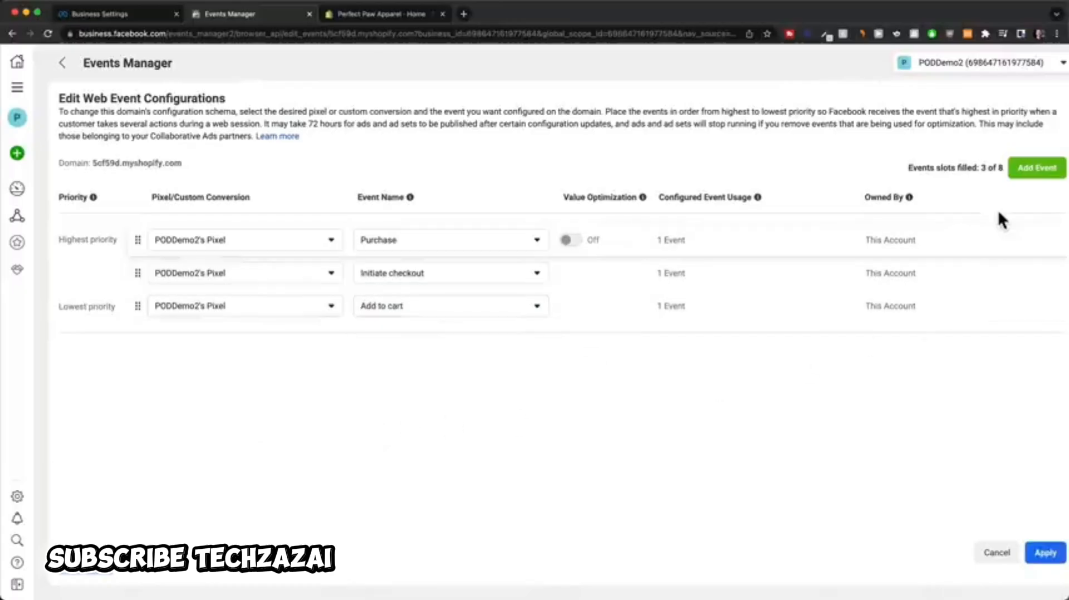
Step: Add a fourth, lowest-priority web event using PODDemo2's Pixel with the View content event
{"action": "left_click", "coordinate": [1032, 177]}
{"action": "left_click", "coordinate": [294, 340]}
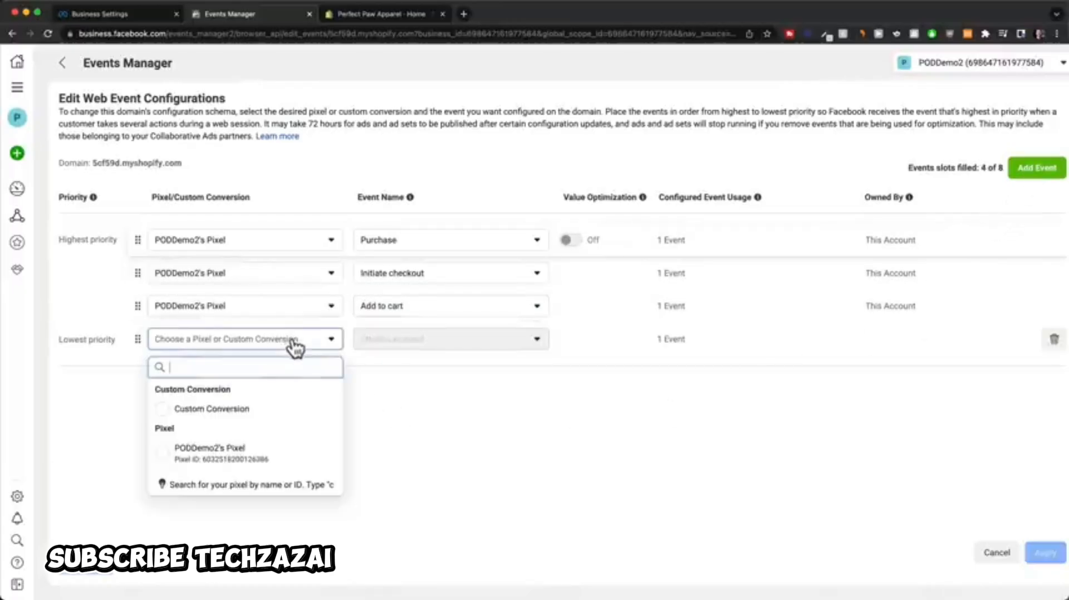
{"action": "left_click", "coordinate": [231, 448]}
{"action": "left_click", "coordinate": [417, 346]}
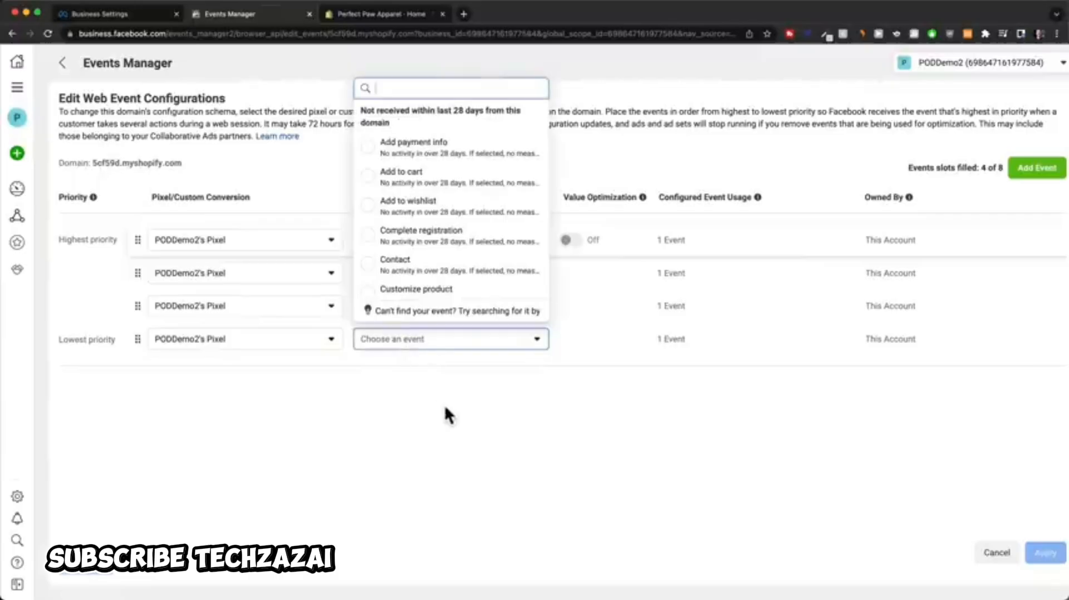
{"action": "scroll", "coordinate": [443, 257], "scroll_direction": "down", "scroll_amount": 5}
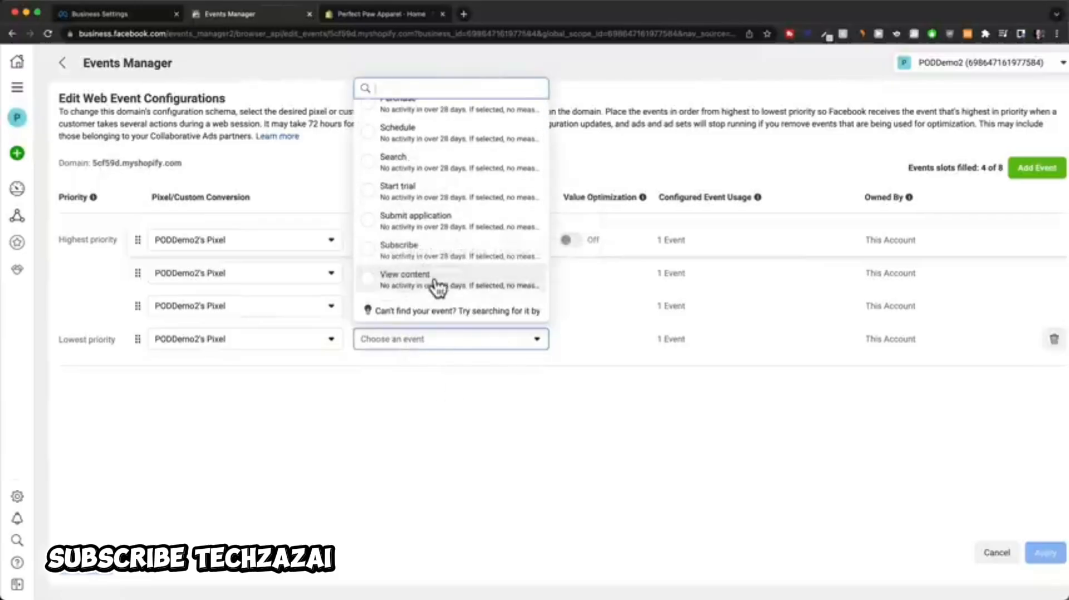
{"action": "left_click", "coordinate": [438, 284]}
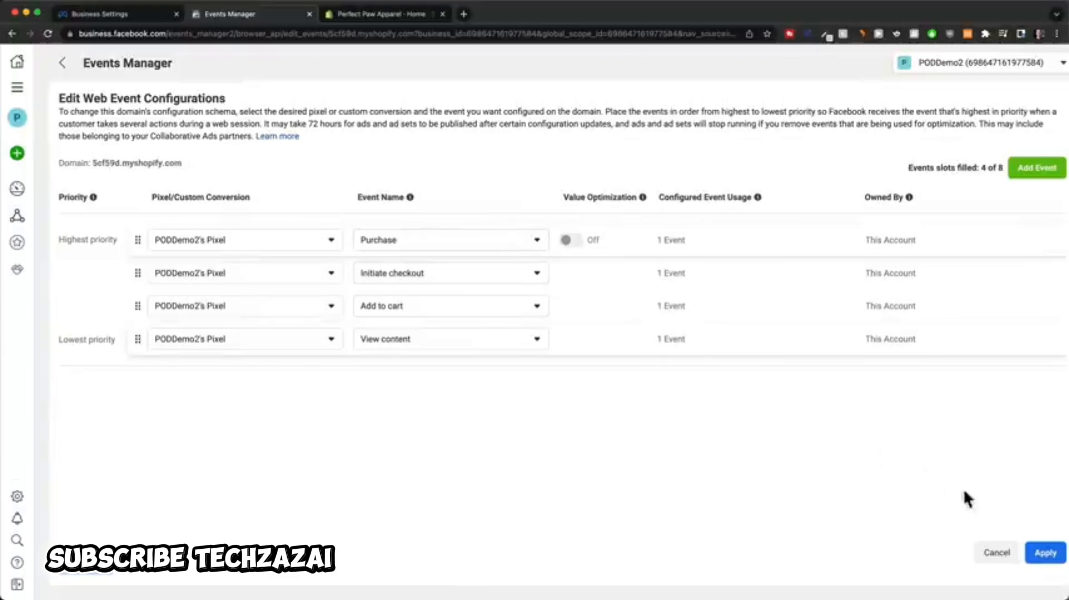
Step: Apply the event configuration for 5cf59d.myshopify.com and confirm the changes
{"action": "left_click", "coordinate": [1045, 554]}
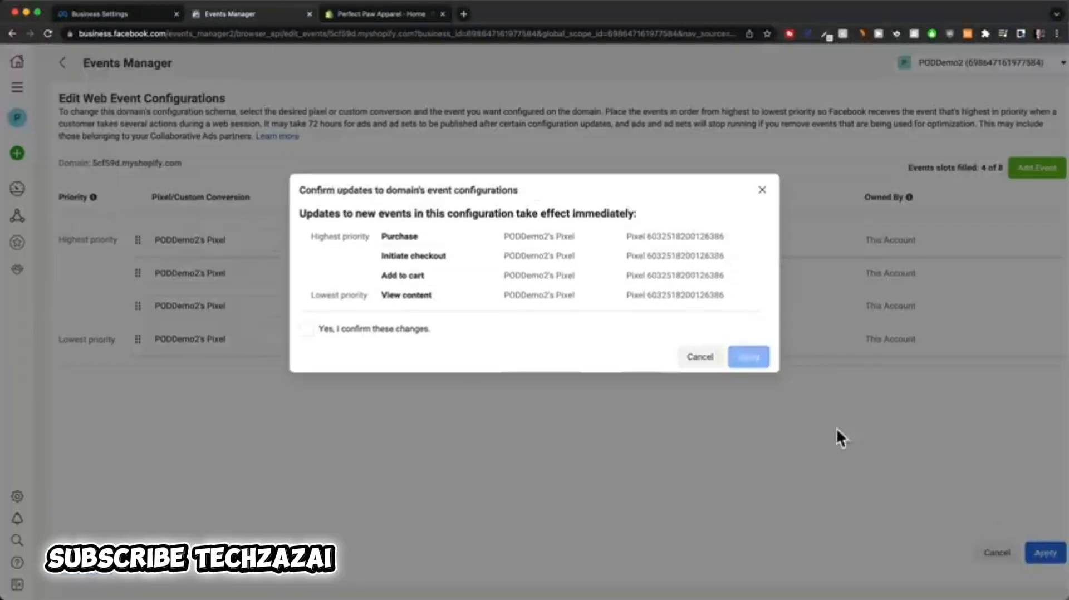
{"action": "left_click", "coordinate": [306, 329]}
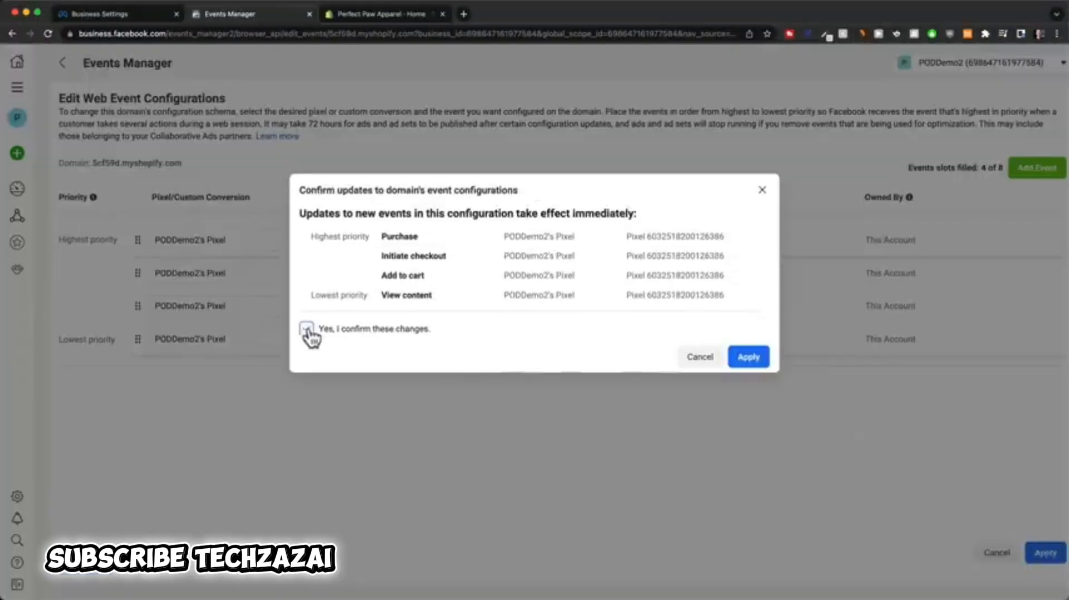
{"action": "left_click", "coordinate": [757, 362]}
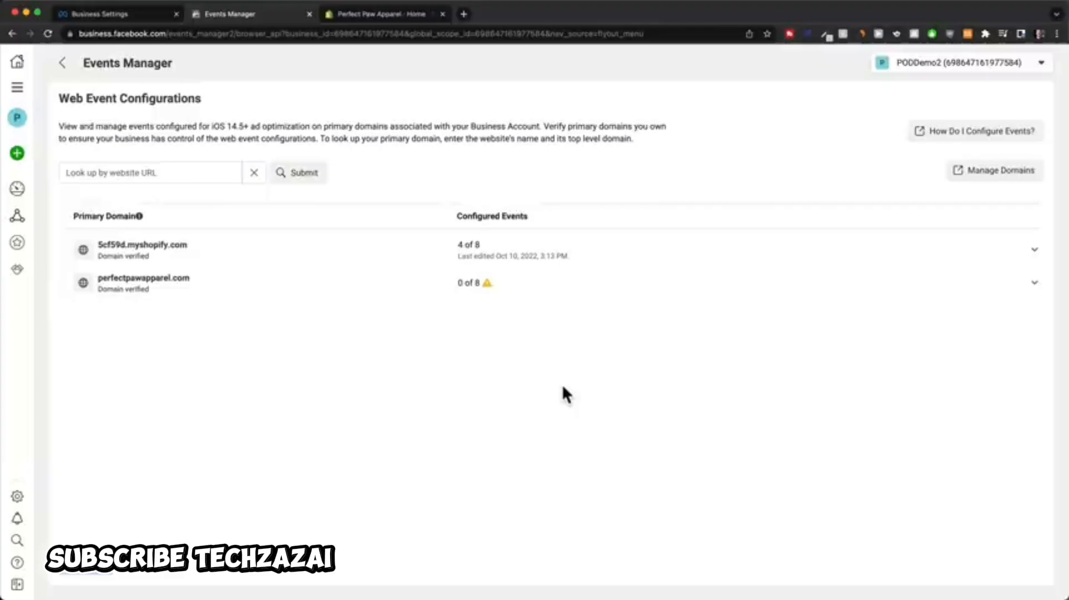
Step: Configure perfectpawapparel.com with Purchase, Initiate checkout, Add to cart and View content on PODDemo2's Pixel, in that priority order, and apply the confirmed changes
{"action": "left_click", "coordinate": [537, 294]}
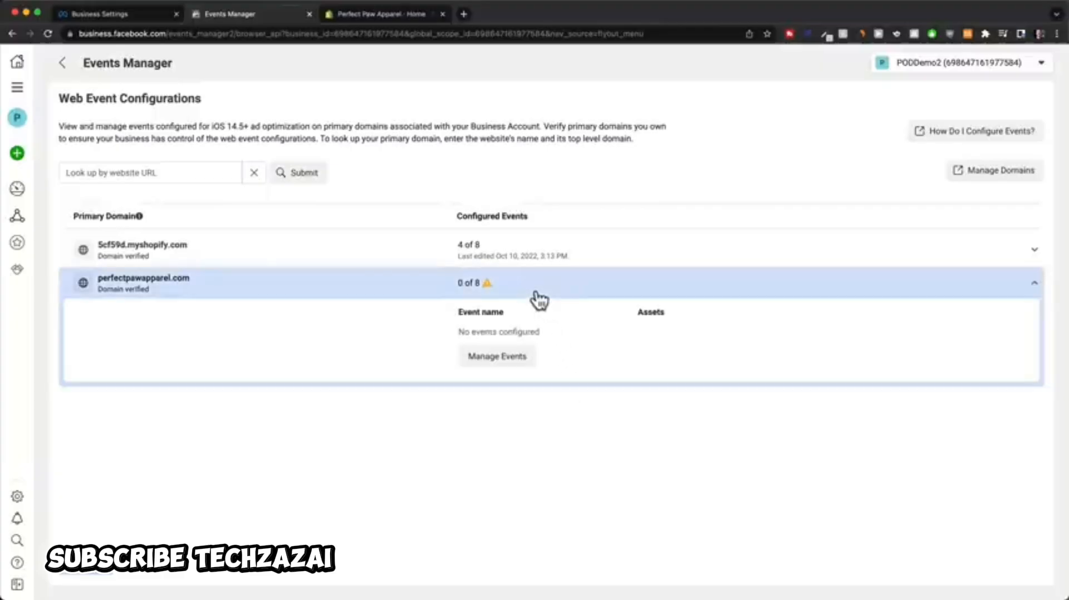
{"action": "left_click", "coordinate": [509, 359]}
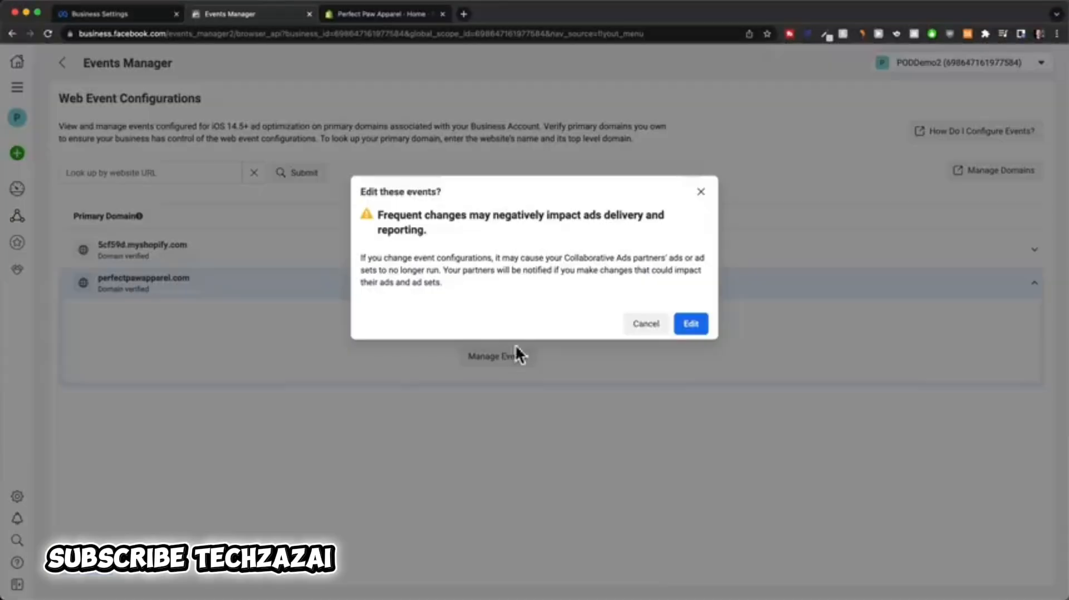
{"action": "left_click", "coordinate": [690, 324]}
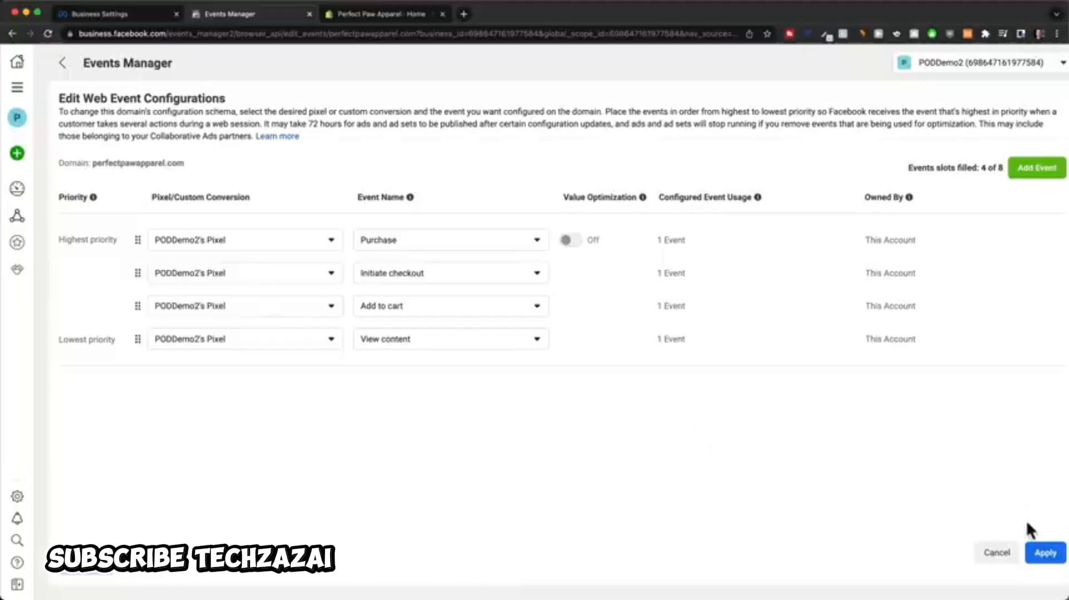
{"action": "left_click", "coordinate": [1041, 552]}
{"action": "left_click", "coordinate": [306, 329]}
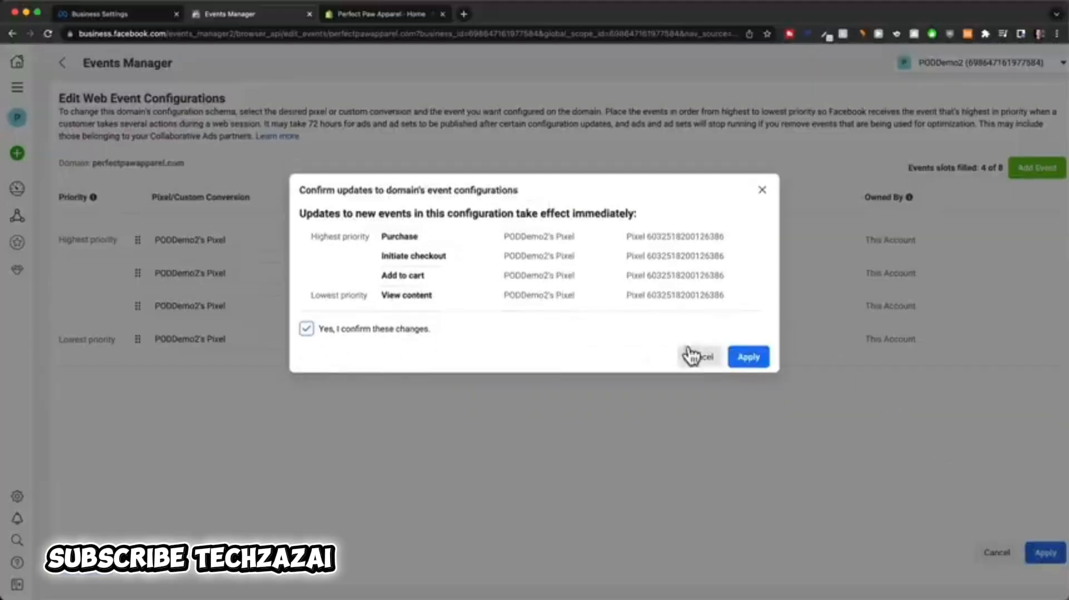
{"action": "left_click", "coordinate": [736, 359]}
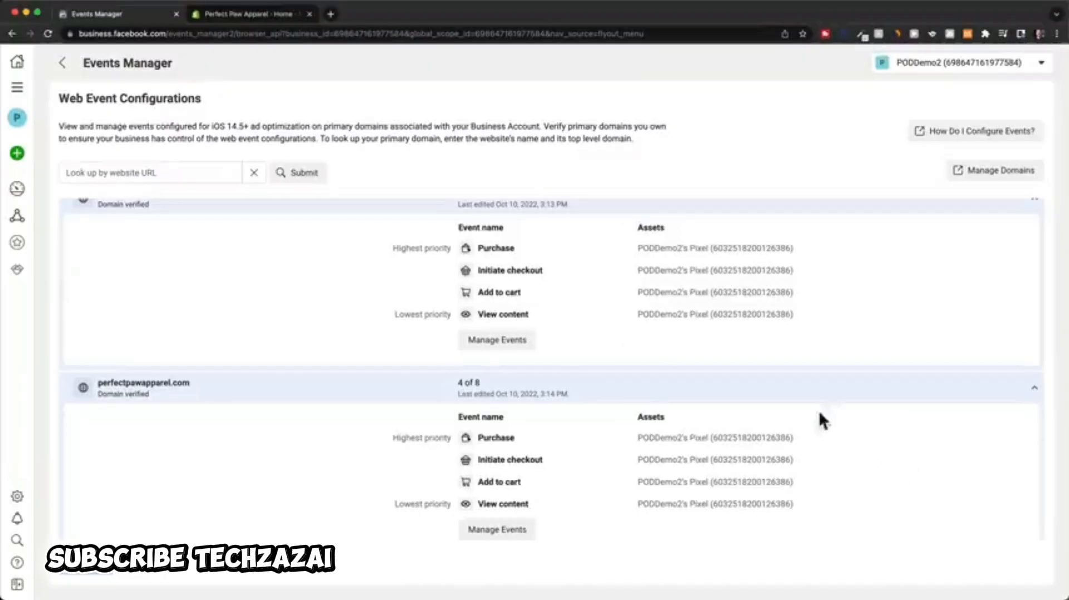
Step: Start a browser event test of PODDemo2's Pixel on perfectpawapparel.com and check the received activity in Events Manager
{"action": "left_click", "coordinate": [63, 62]}
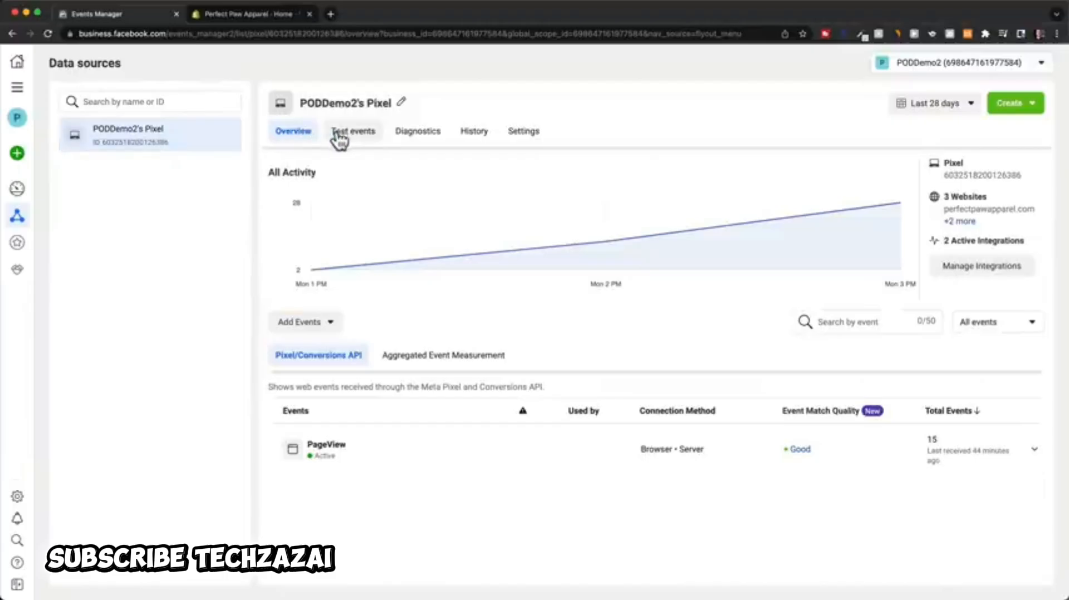
{"action": "left_click", "coordinate": [353, 132]}
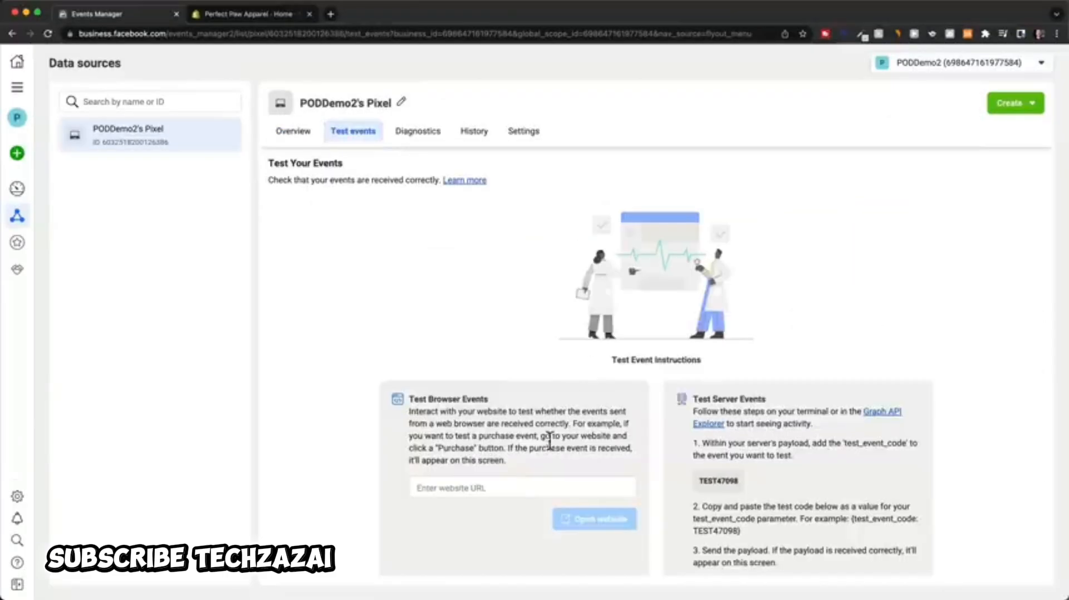
{"action": "left_click", "coordinate": [470, 488]}
{"action": "left_click", "coordinate": [467, 513]}
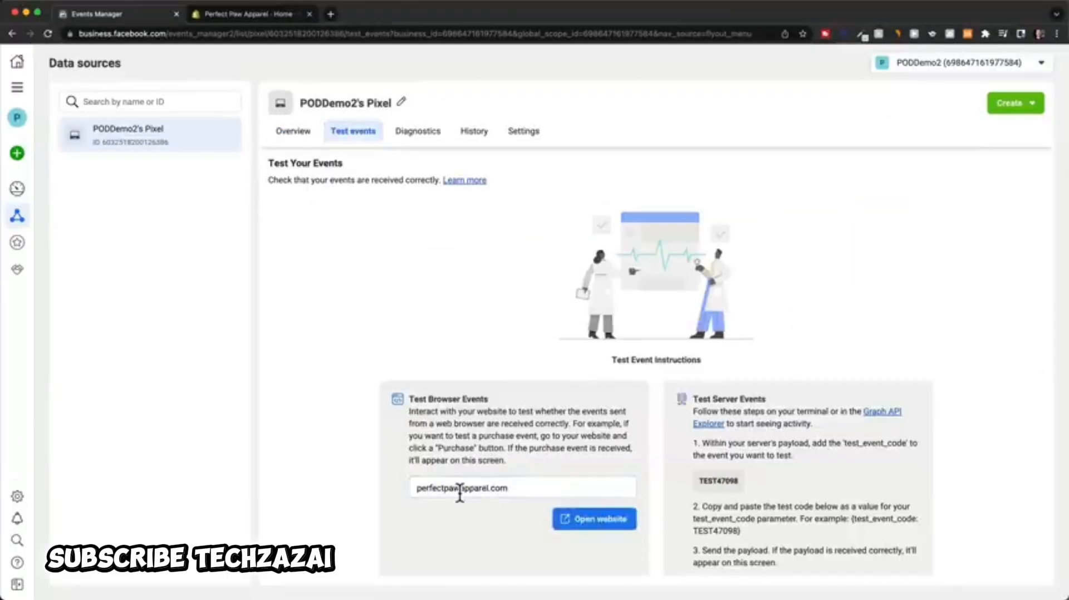
{"action": "left_click", "coordinate": [563, 520]}
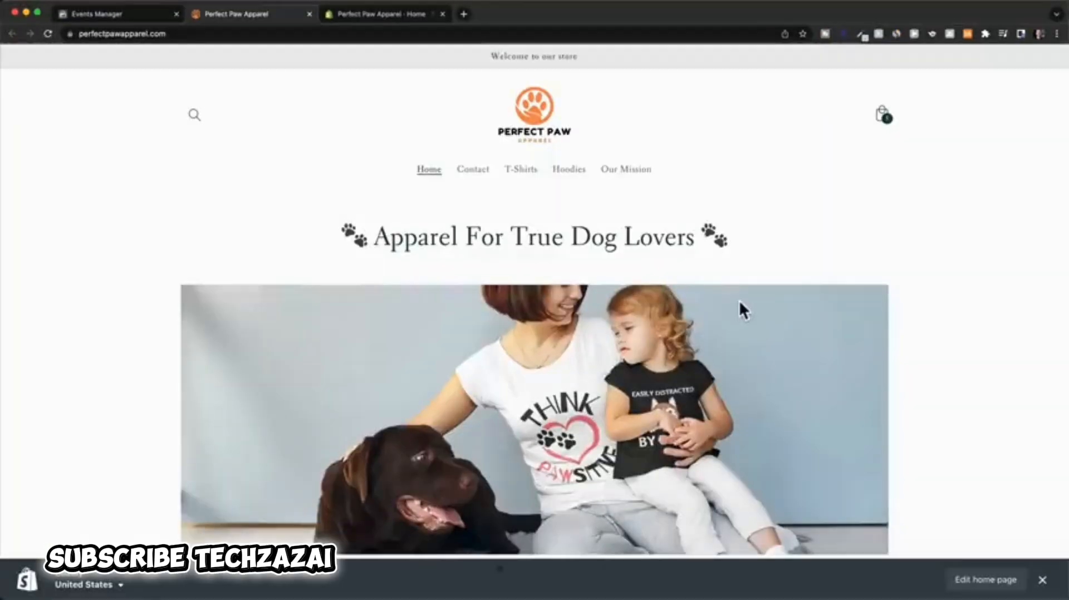
{"action": "left_click", "coordinate": [124, 15]}
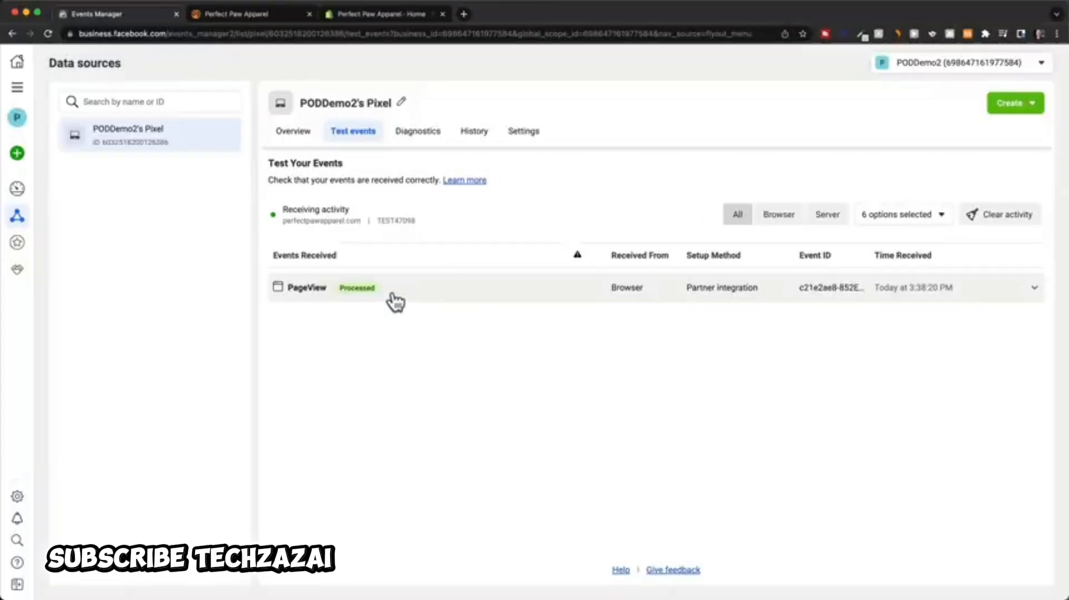
Step: View the Dog Owner T-Shirt from the store's T-Shirts collection, and check the received test events in Events Manager
{"action": "left_click", "coordinate": [236, 17]}
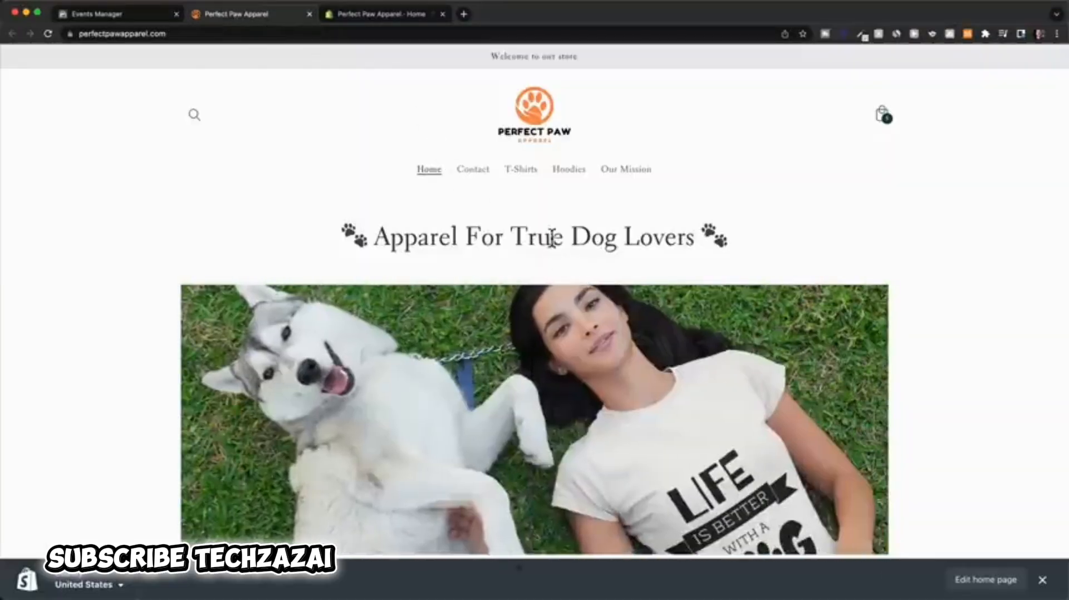
{"action": "left_click", "coordinate": [527, 177]}
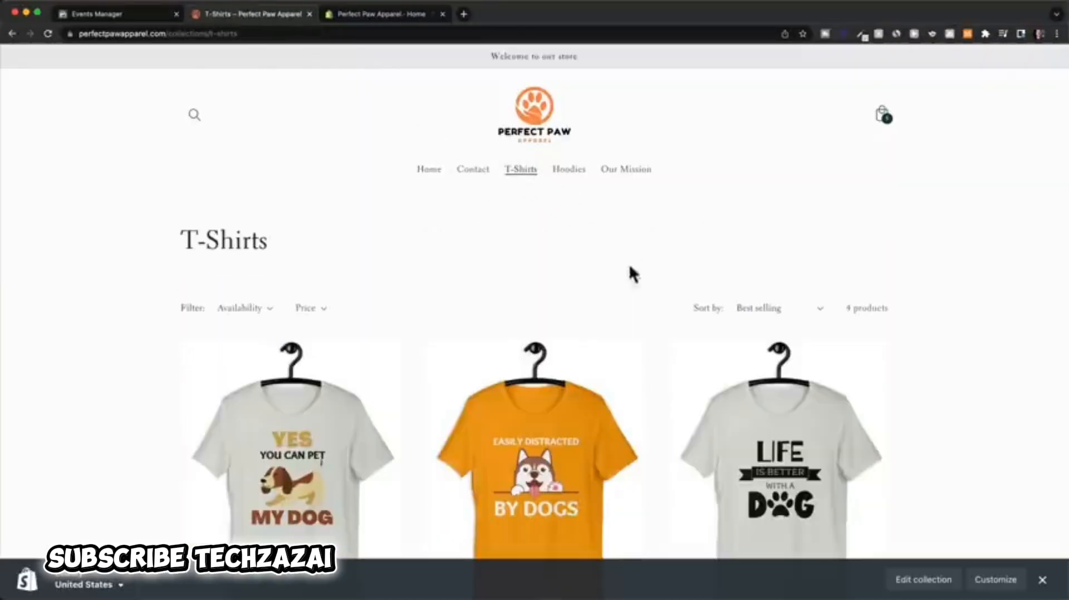
{"action": "left_click", "coordinate": [317, 432]}
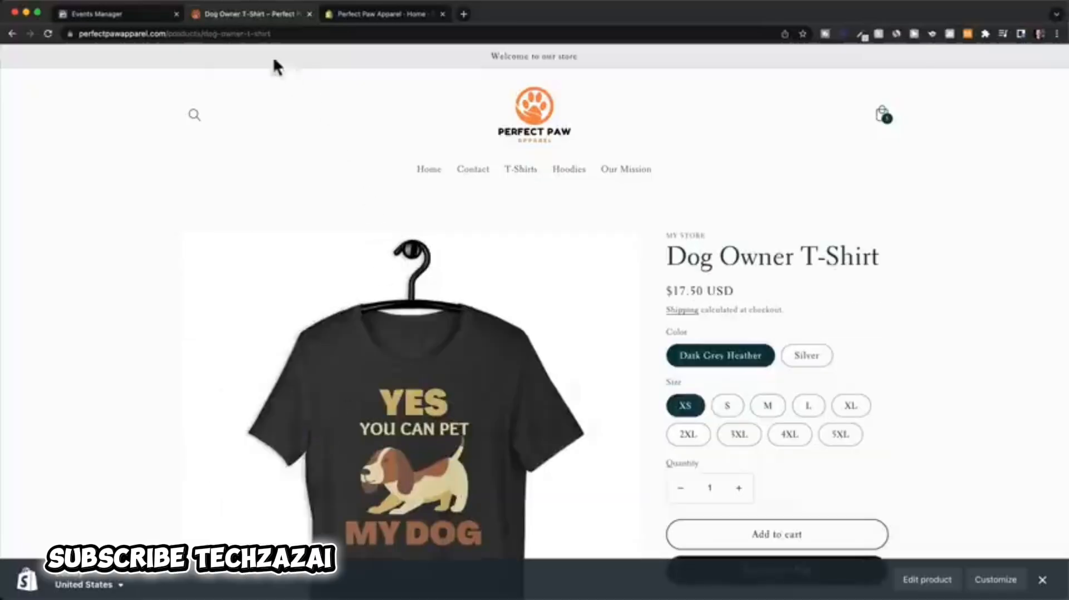
{"action": "left_click", "coordinate": [135, 18]}
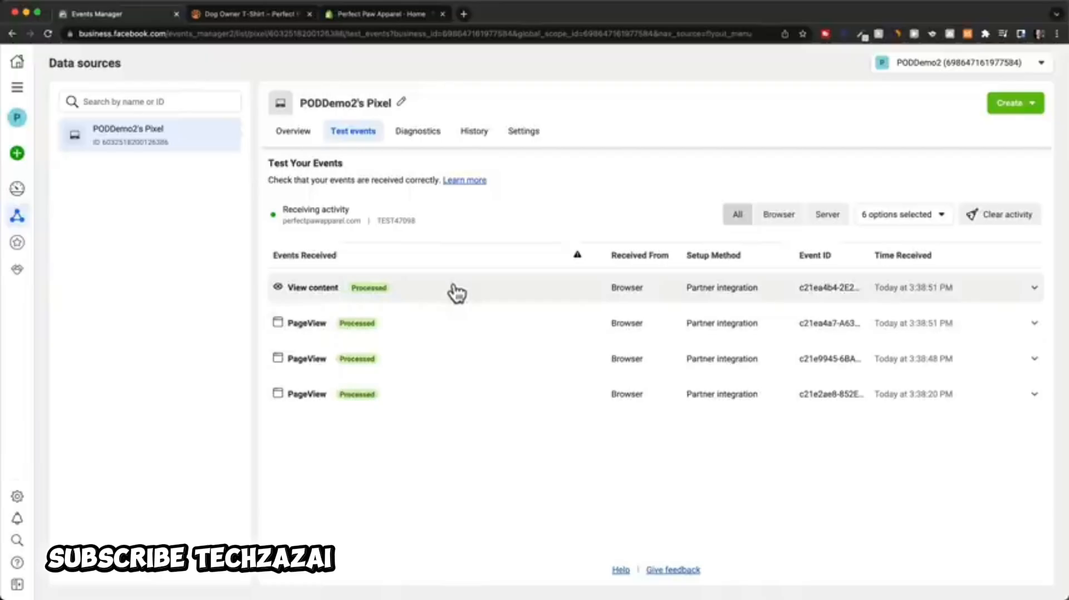
Step: Add the Dog Owner T-Shirt to the cart in the store and check the received test events in Events Manager
{"action": "left_click", "coordinate": [269, 13]}
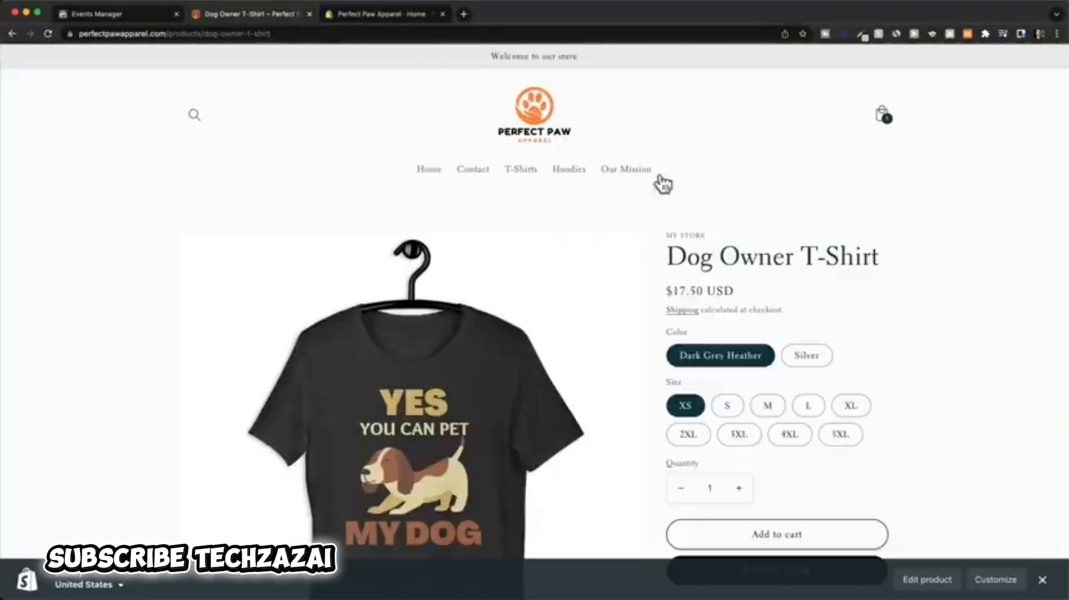
{"action": "scroll", "coordinate": [872, 329], "scroll_direction": "down", "scroll_amount": 3}
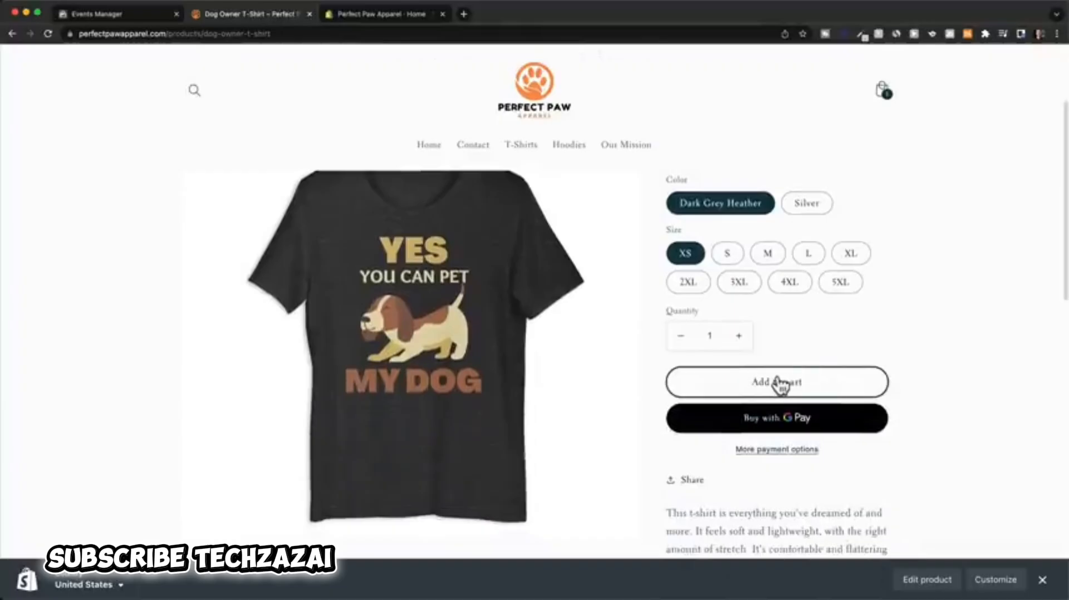
{"action": "left_click", "coordinate": [778, 383]}
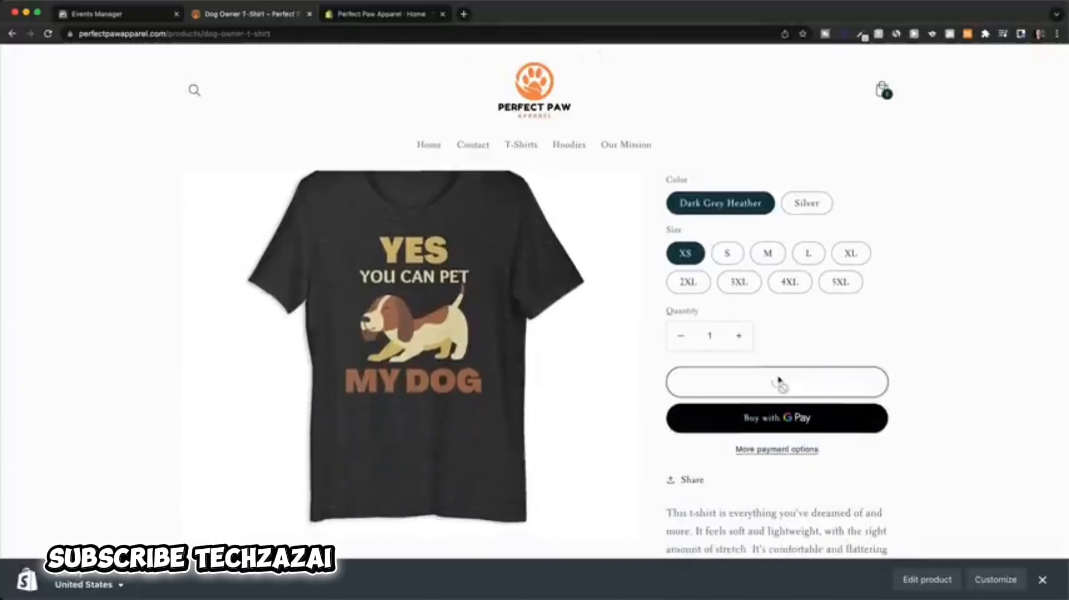
{"action": "left_click", "coordinate": [115, 13]}
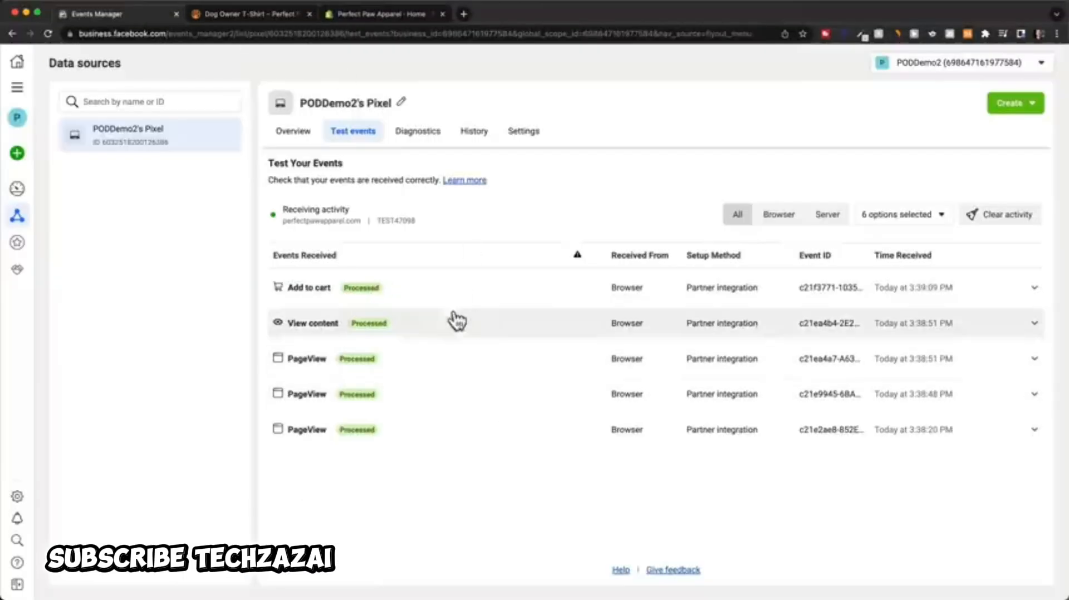
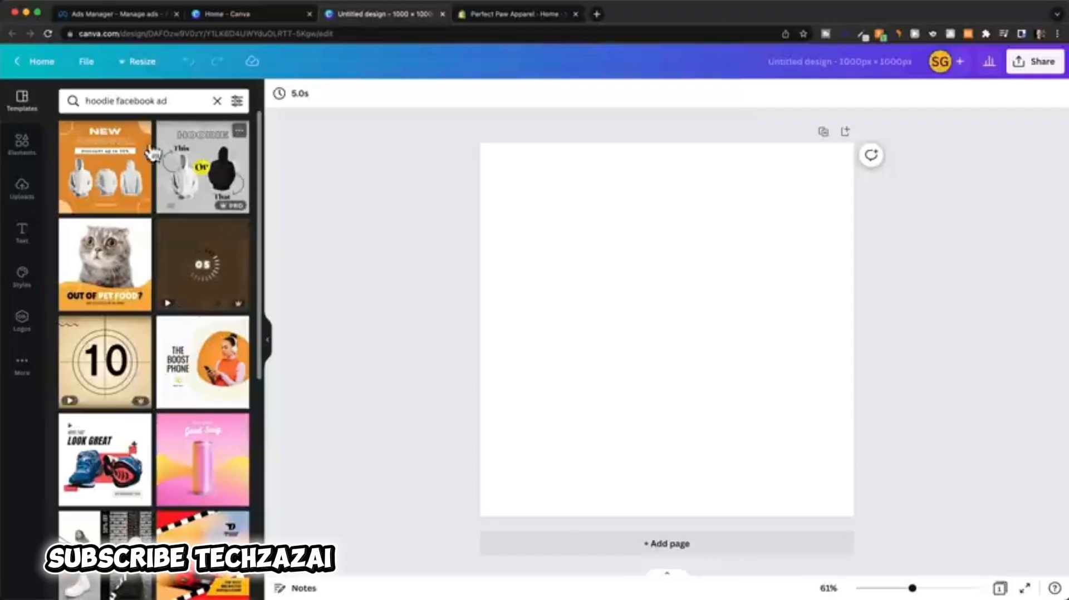
{"action": "left_click", "coordinate": [121, 174]}
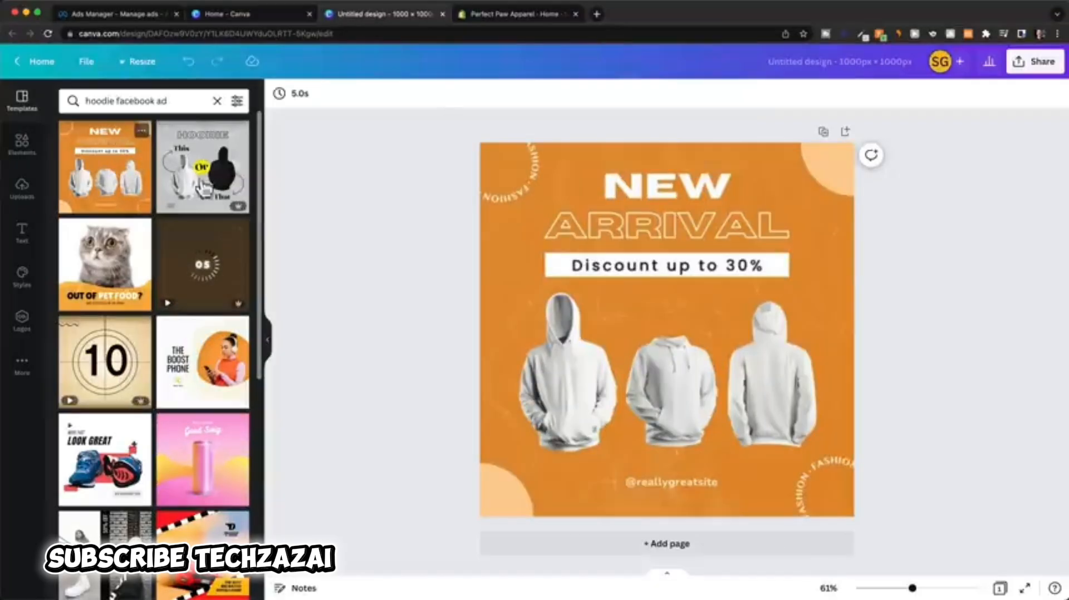
{"action": "left_click", "coordinate": [357, 254]}
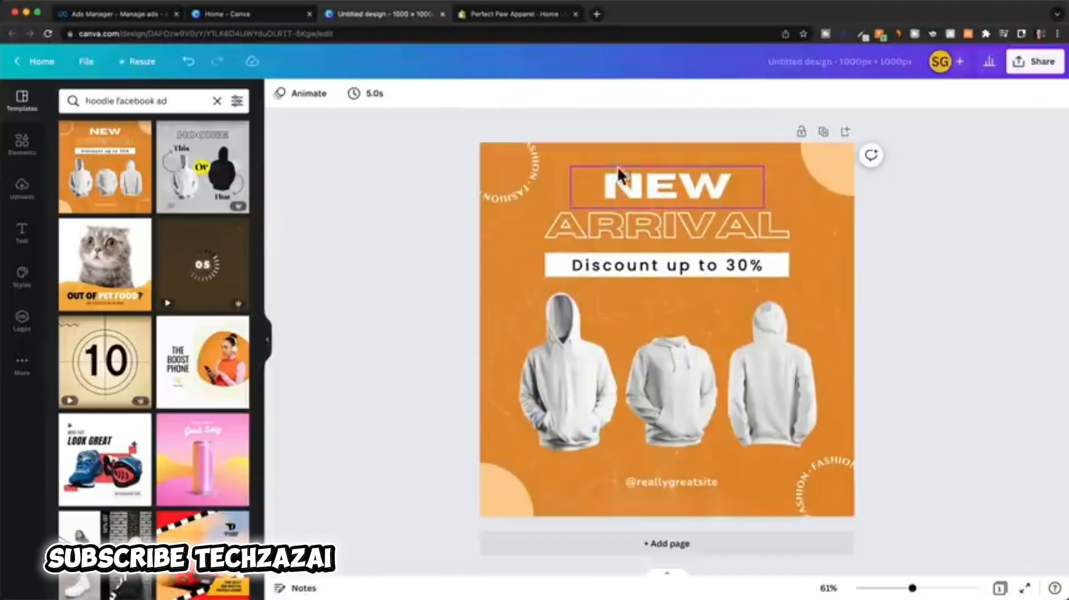
{"action": "left_click", "coordinate": [532, 175]}
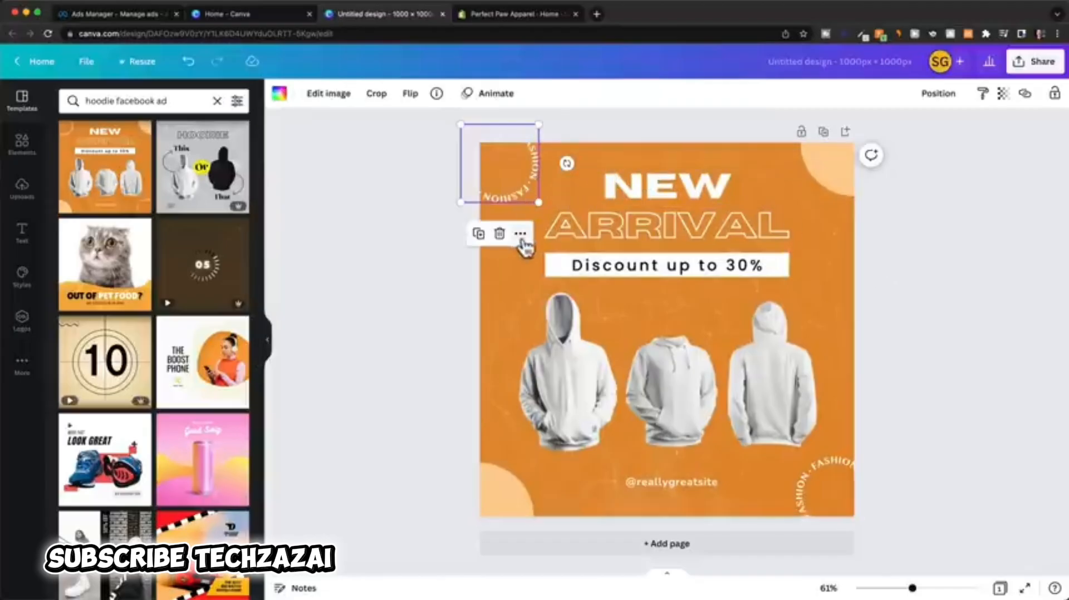
{"action": "left_click", "coordinate": [499, 234]}
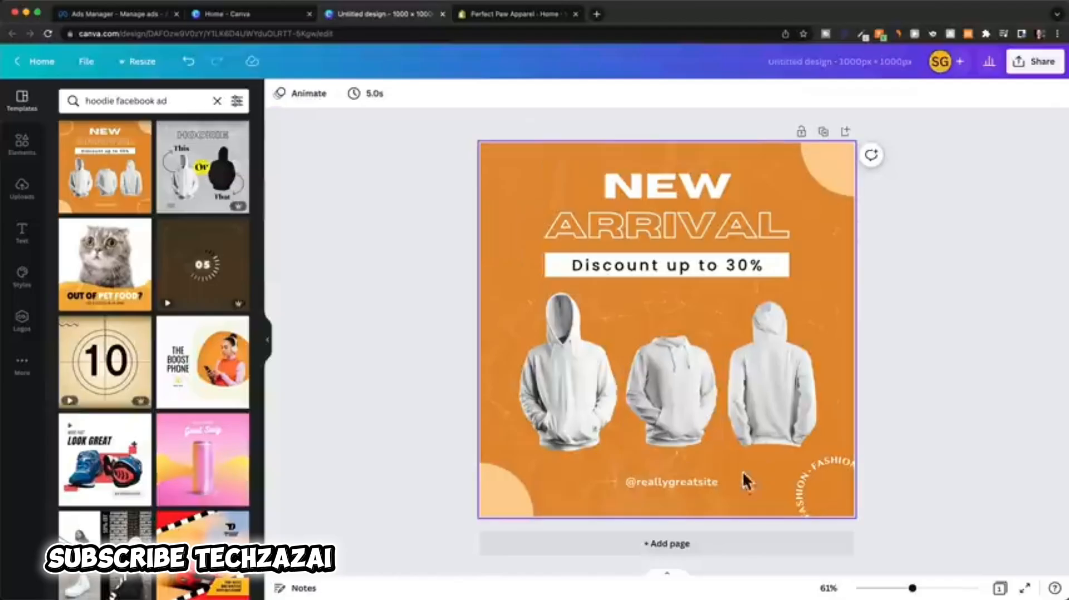
{"action": "left_click", "coordinate": [709, 485]}
{"action": "left_click", "coordinate": [673, 449]}
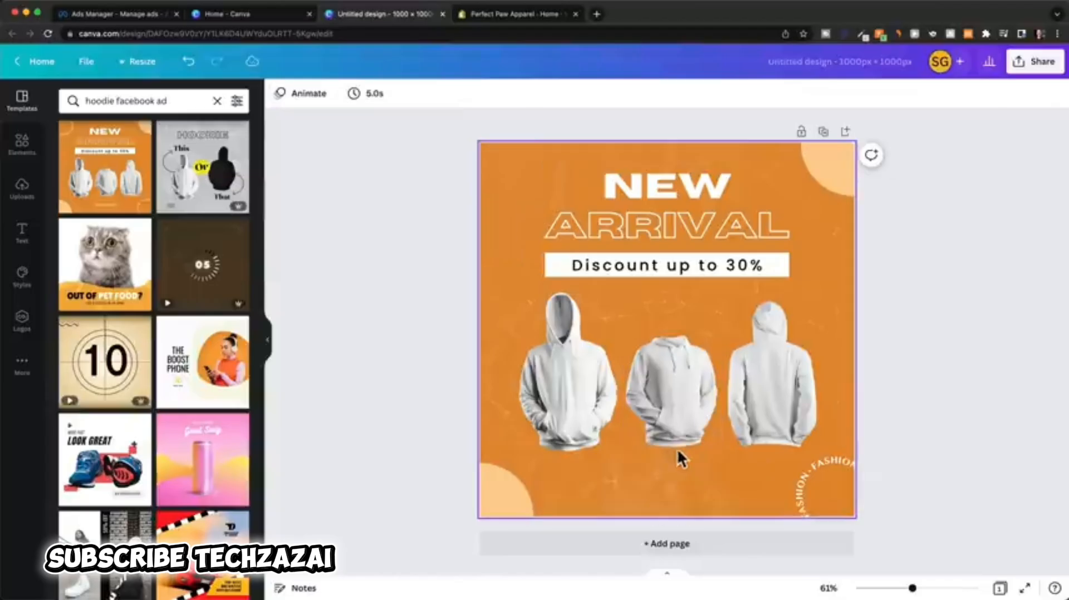
{"action": "left_click", "coordinate": [814, 475]}
{"action": "left_click", "coordinate": [834, 419]}
Step: Delete the three white hoodie images, the "Discount up to 30%" text and its white bar from the design
{"action": "left_click", "coordinate": [782, 394]}
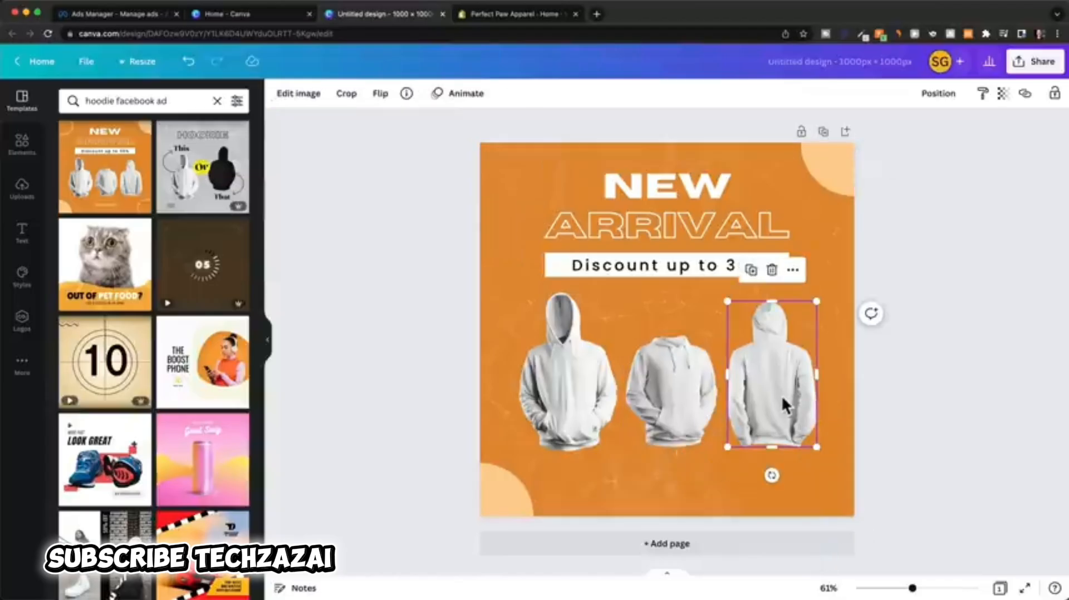
{"action": "key", "text": "Delete"}
{"action": "left_click", "coordinate": [690, 392]}
{"action": "key", "text": "Delete"}
{"action": "left_click", "coordinate": [590, 377]}
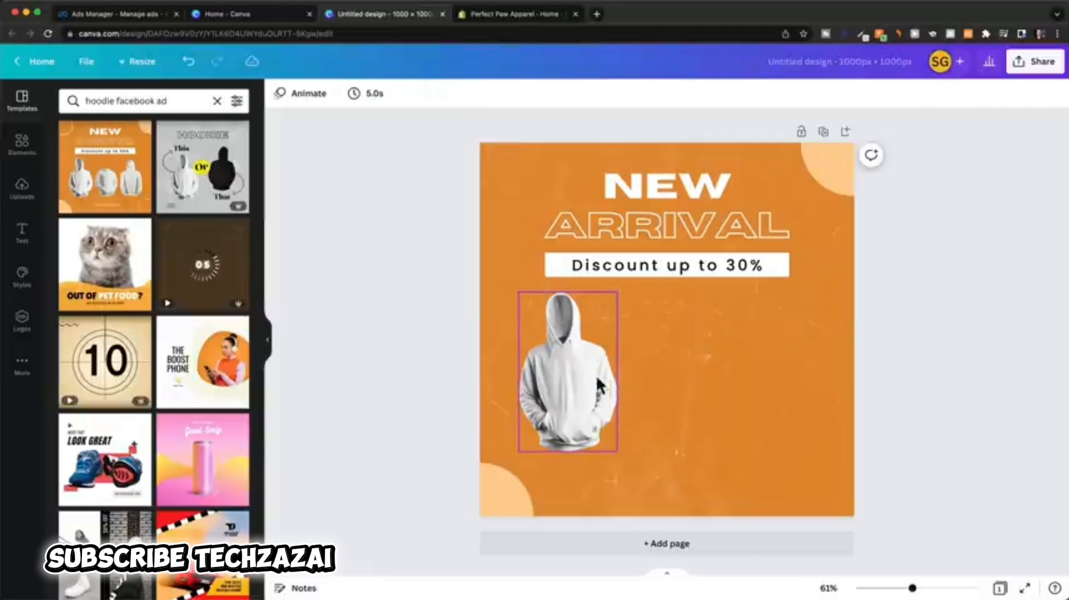
{"action": "key", "text": "Delete"}
{"action": "left_click", "coordinate": [774, 275]}
{"action": "key", "text": "Delete"}
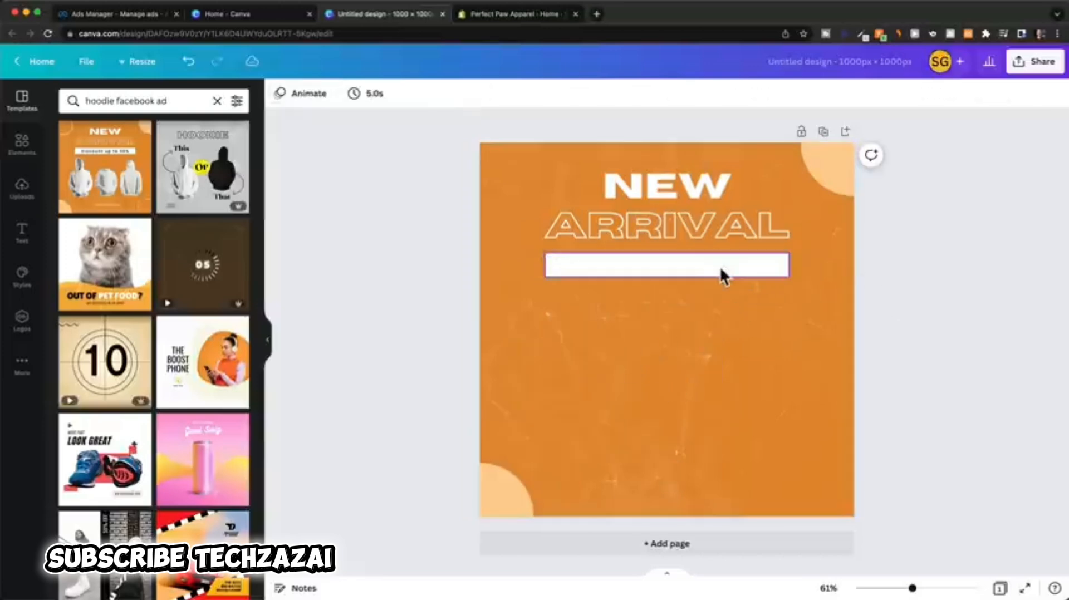
{"action": "left_click", "coordinate": [716, 266]}
{"action": "key", "text": "Delete"}
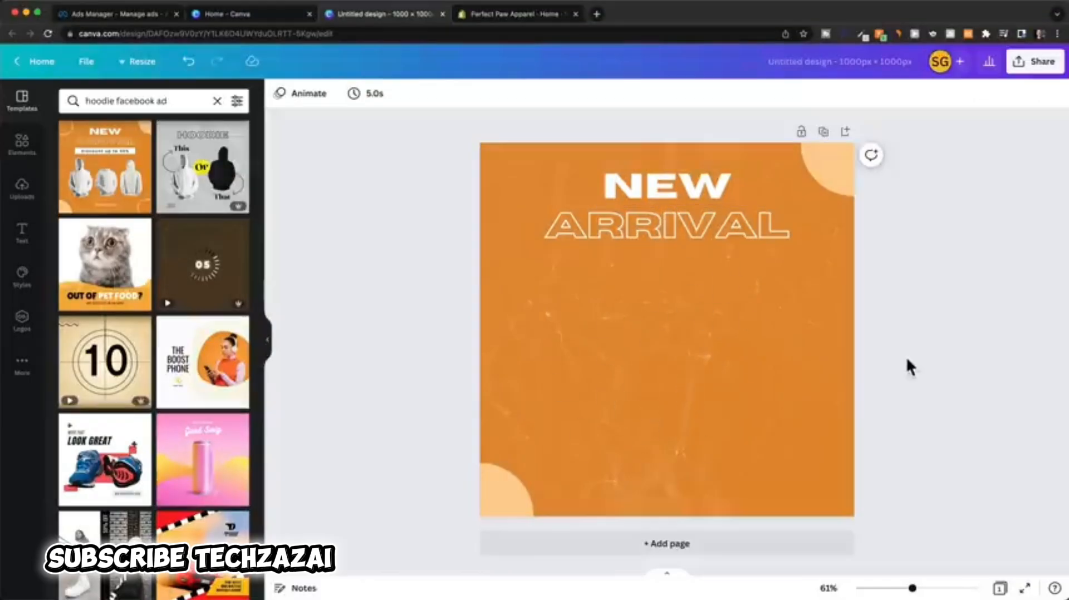
Step: View the online store from the Shopify admin and open the Dog Life Hoodie product in the Hoodies collection
{"action": "left_click", "coordinate": [512, 17]}
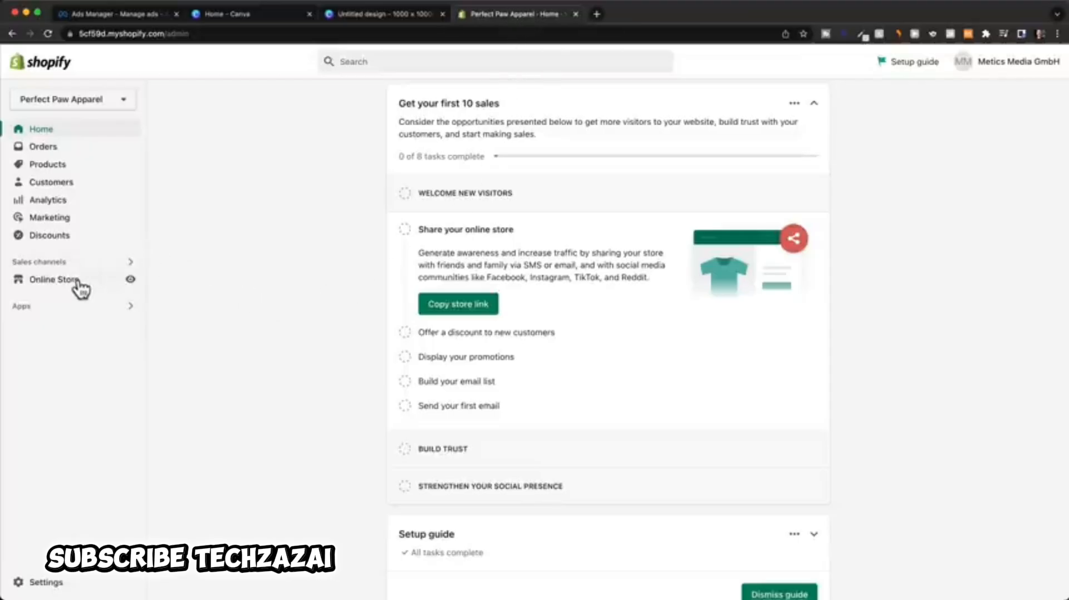
{"action": "left_click", "coordinate": [130, 279]}
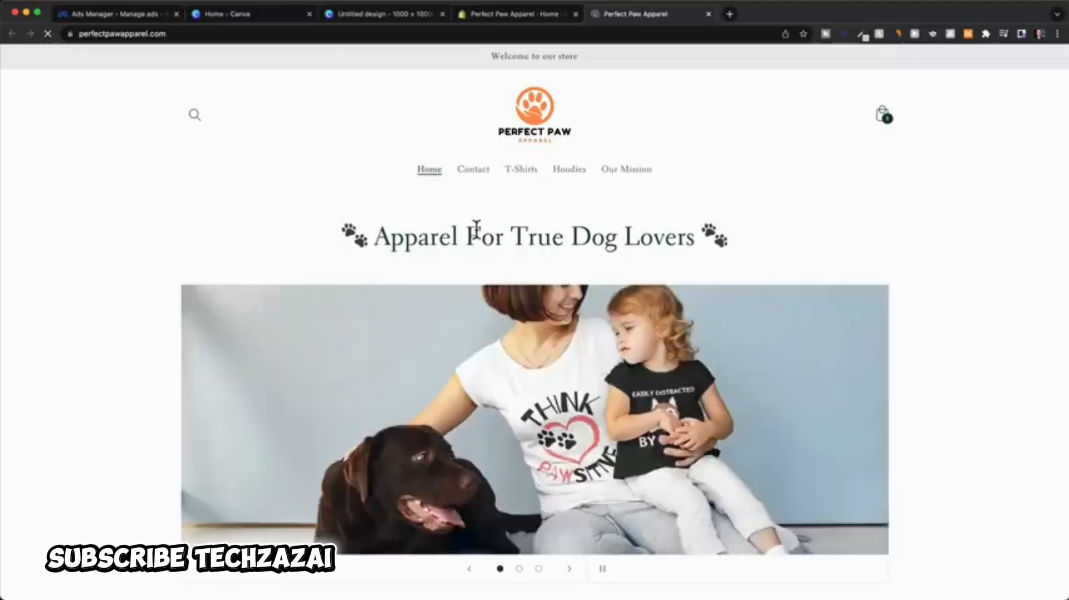
{"action": "scroll", "coordinate": [646, 184], "scroll_direction": "down", "scroll_amount": 2}
{"action": "scroll", "coordinate": [647, 185], "scroll_direction": "down", "scroll_amount": 10}
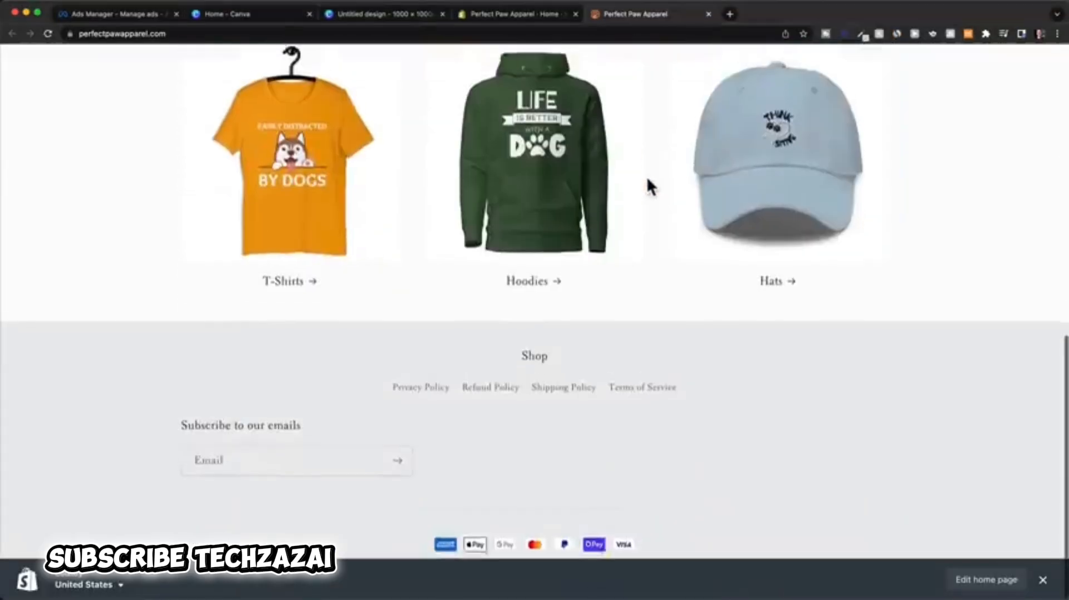
{"action": "scroll", "coordinate": [647, 184], "scroll_direction": "up", "scroll_amount": 8}
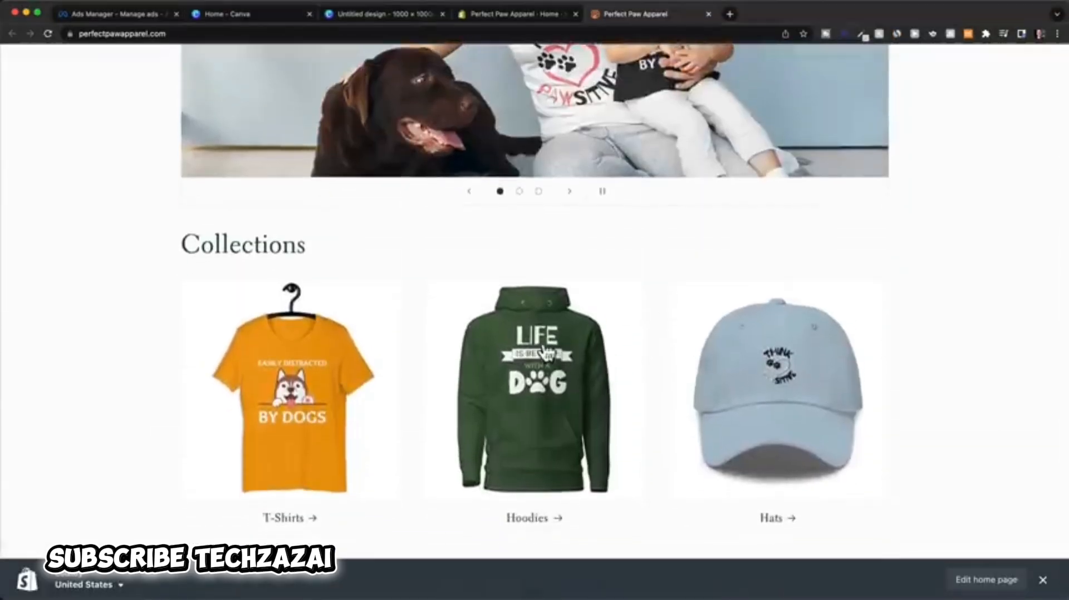
{"action": "left_click", "coordinate": [579, 395]}
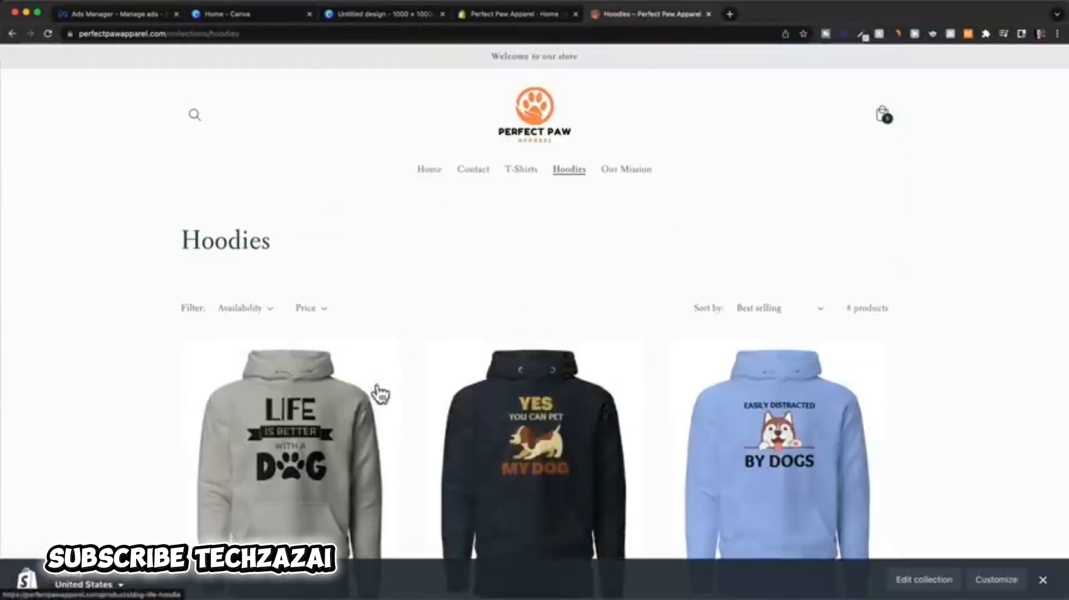
{"action": "left_click", "coordinate": [329, 437]}
{"action": "scroll", "coordinate": [512, 317], "scroll_direction": "down", "scroll_amount": 2}
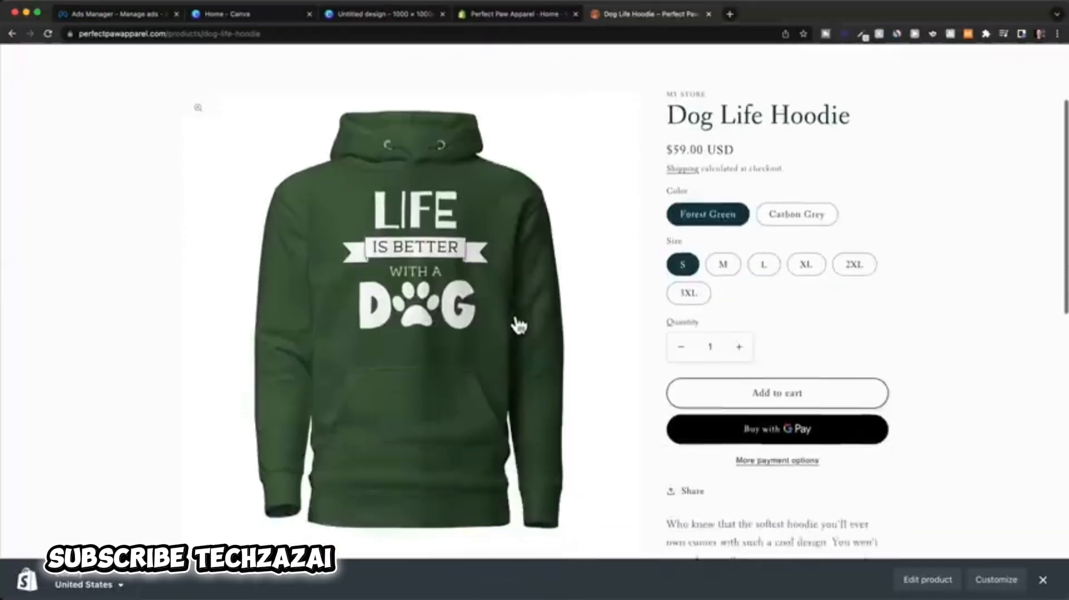
Step: Enlarge the green Dog Life Hoodie product image and save it to the Desktop
{"action": "left_click", "coordinate": [496, 300]}
{"action": "scroll", "coordinate": [563, 288], "scroll_direction": "down", "scroll_amount": 2}
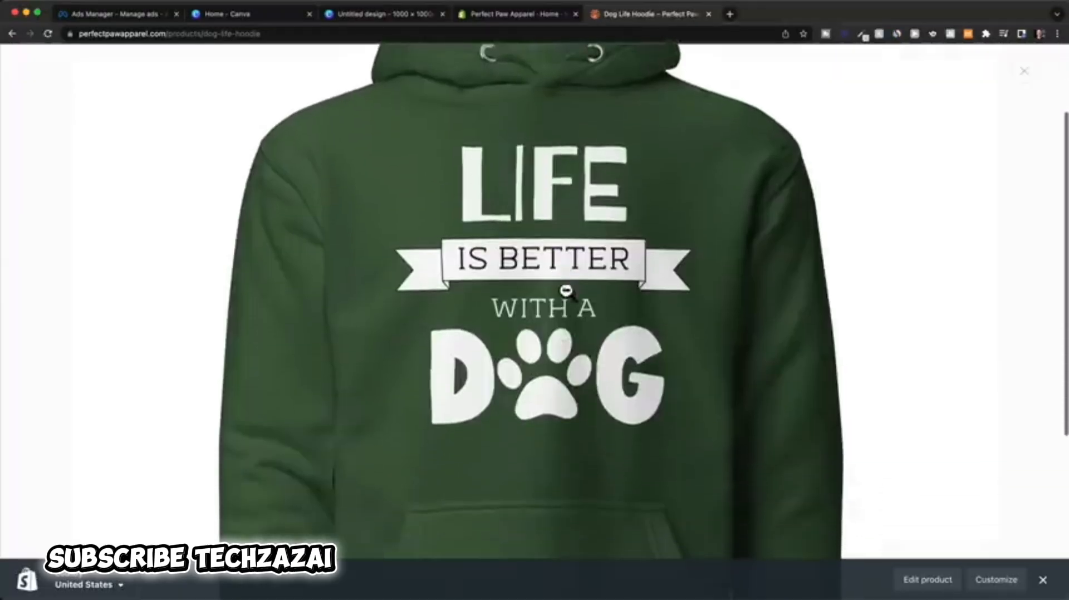
{"action": "right_click", "coordinate": [637, 220]}
{"action": "left_click", "coordinate": [657, 236]}
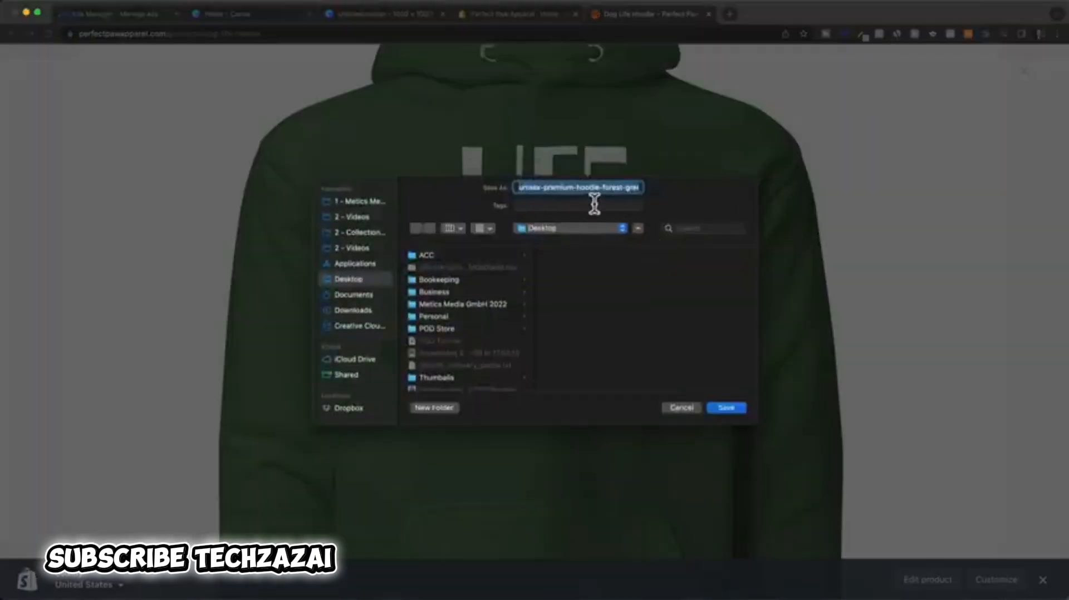
{"action": "left_click", "coordinate": [717, 406]}
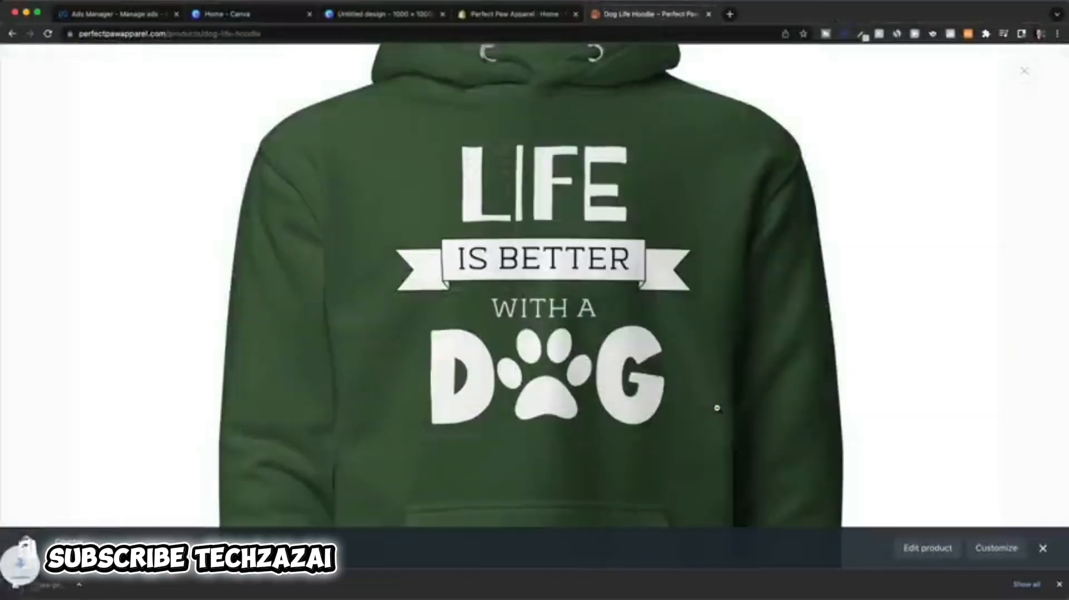
Step: Place the downloaded green hoodie image in the Canva design and position it in the lower middle, below the NEW heading
{"action": "left_click", "coordinate": [392, 15]}
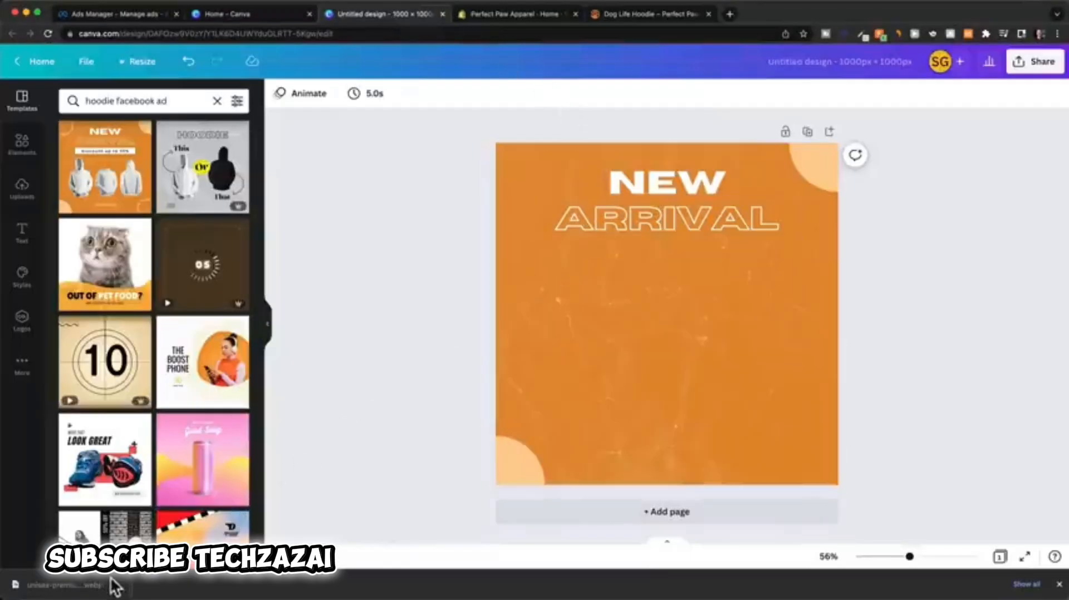
{"action": "left_click_drag", "start_coordinate": [99, 588], "coordinate": [667, 314]}
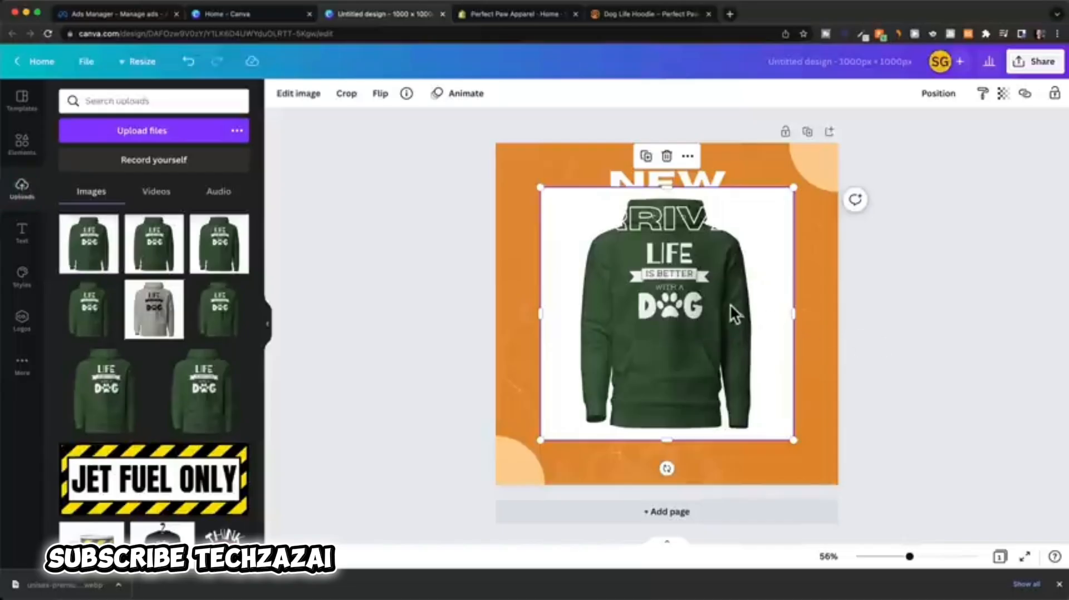
{"action": "left_click_drag", "start_coordinate": [730, 303], "coordinate": [726, 333]}
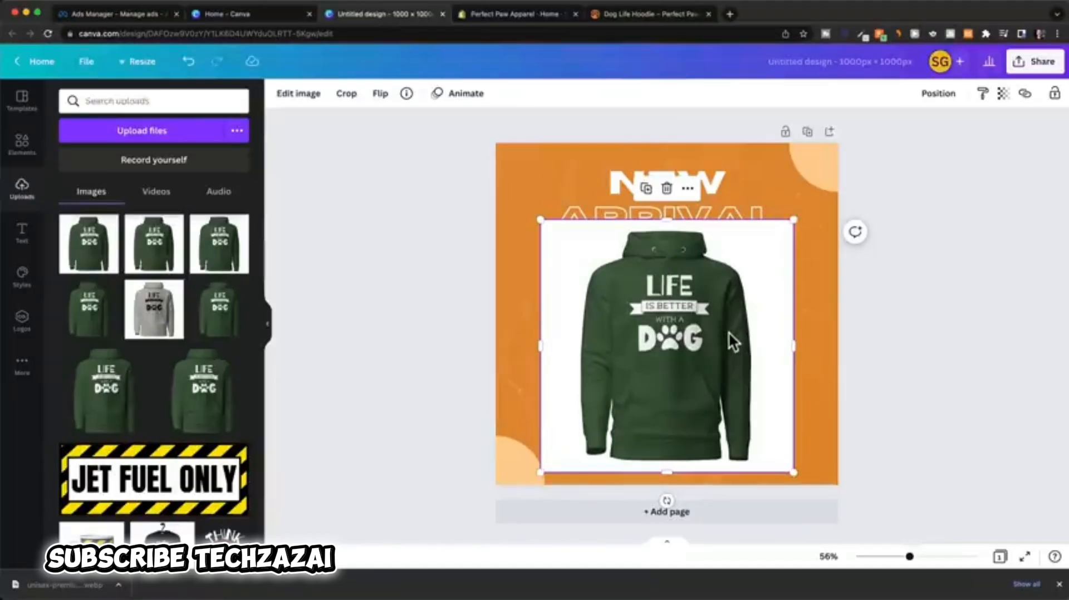
Step: Remove the white background from the green hoodie image with the Background Remover
{"action": "left_click", "coordinate": [301, 96]}
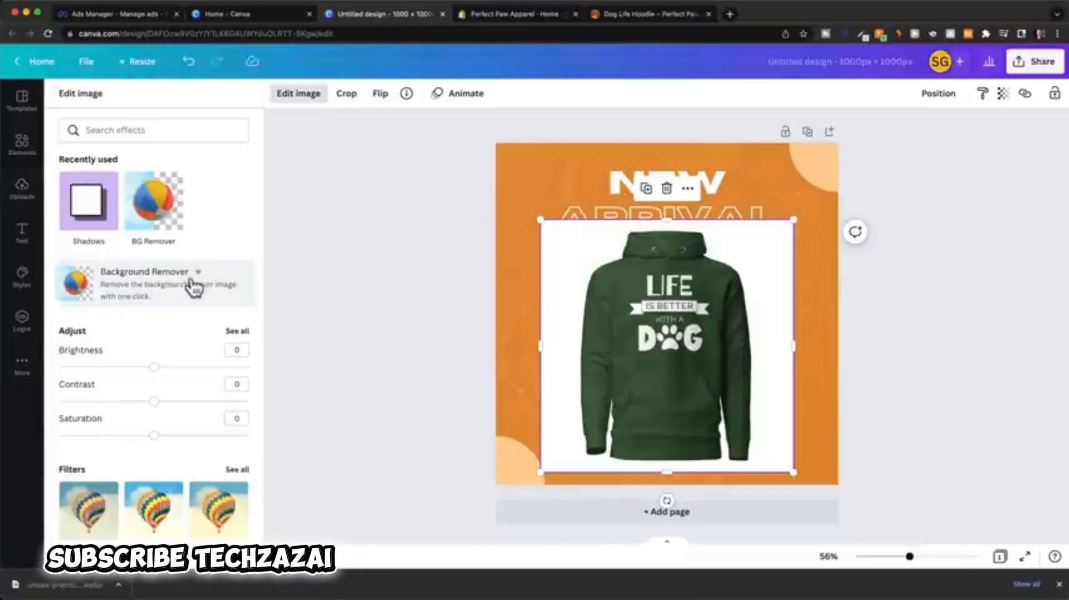
{"action": "left_click", "coordinate": [167, 290]}
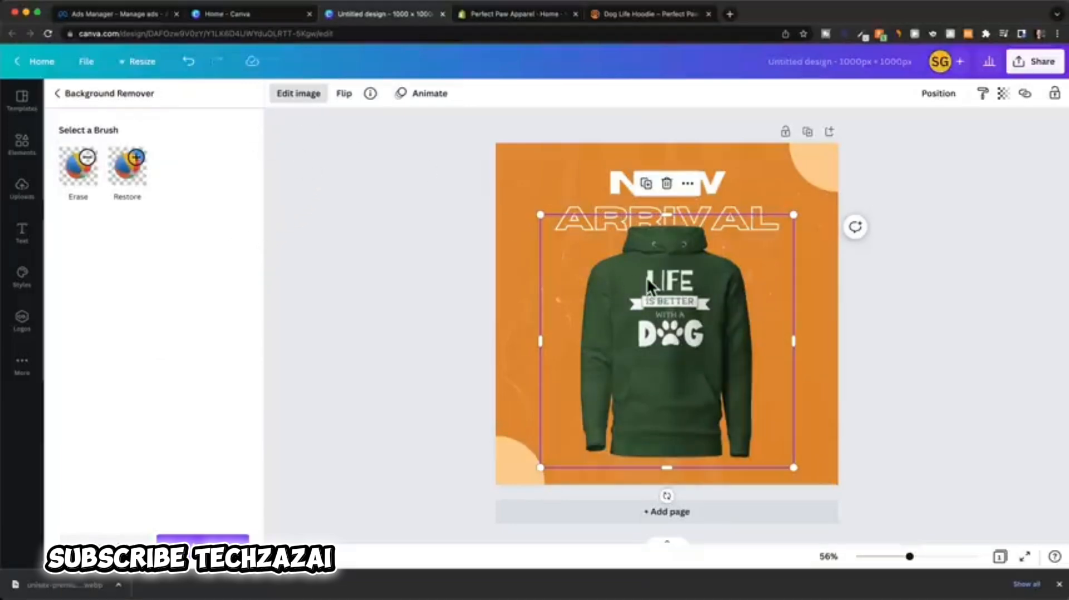
{"action": "left_click", "coordinate": [305, 94]}
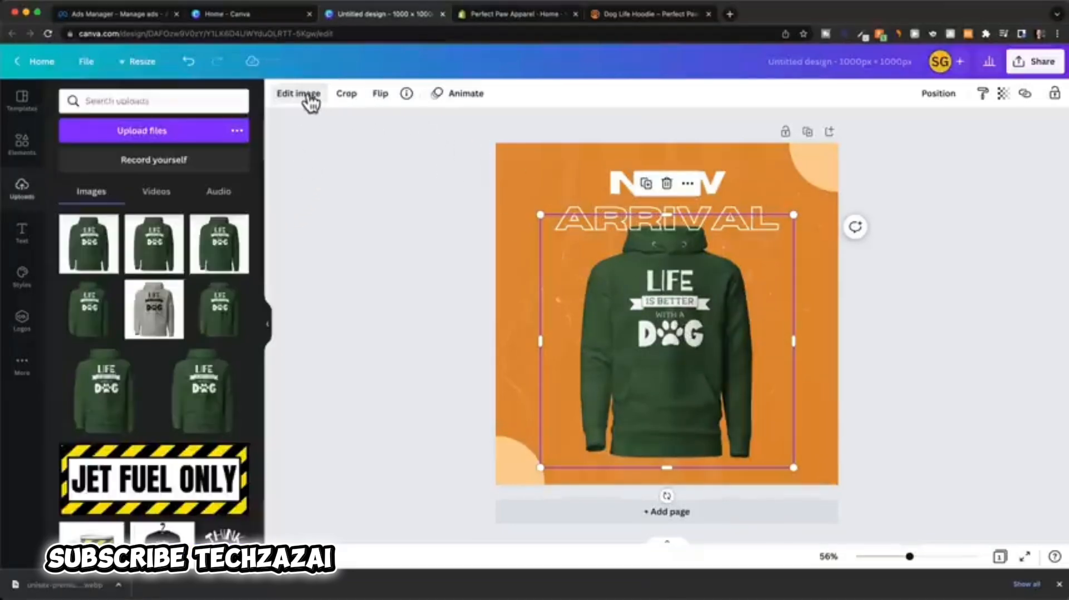
Step: Apply a Drop shadow effect to the green hoodie image
{"action": "left_click", "coordinate": [306, 95]}
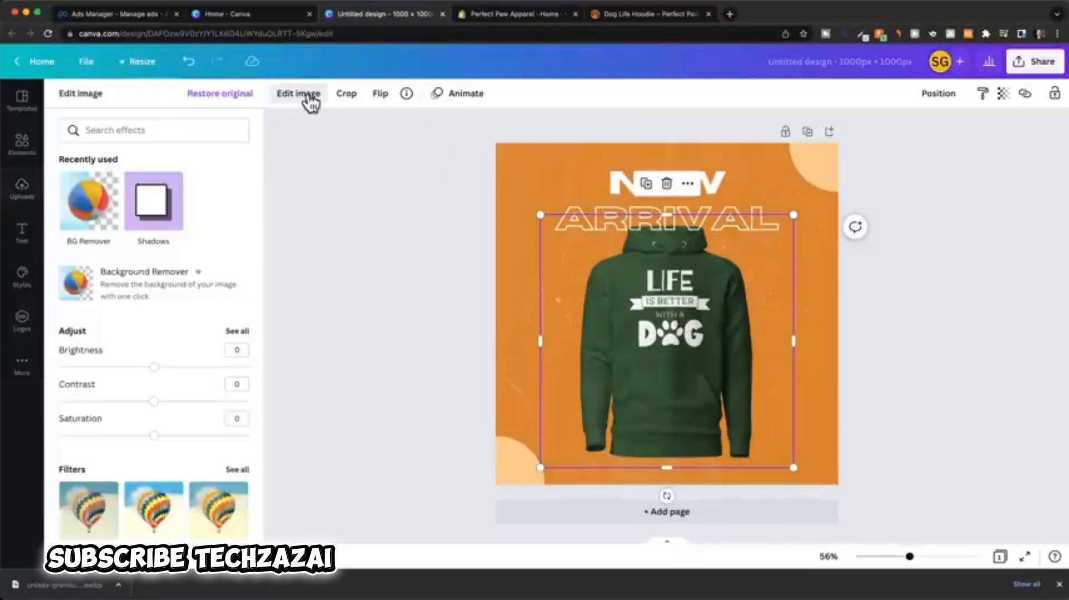
{"action": "left_click", "coordinate": [162, 210]}
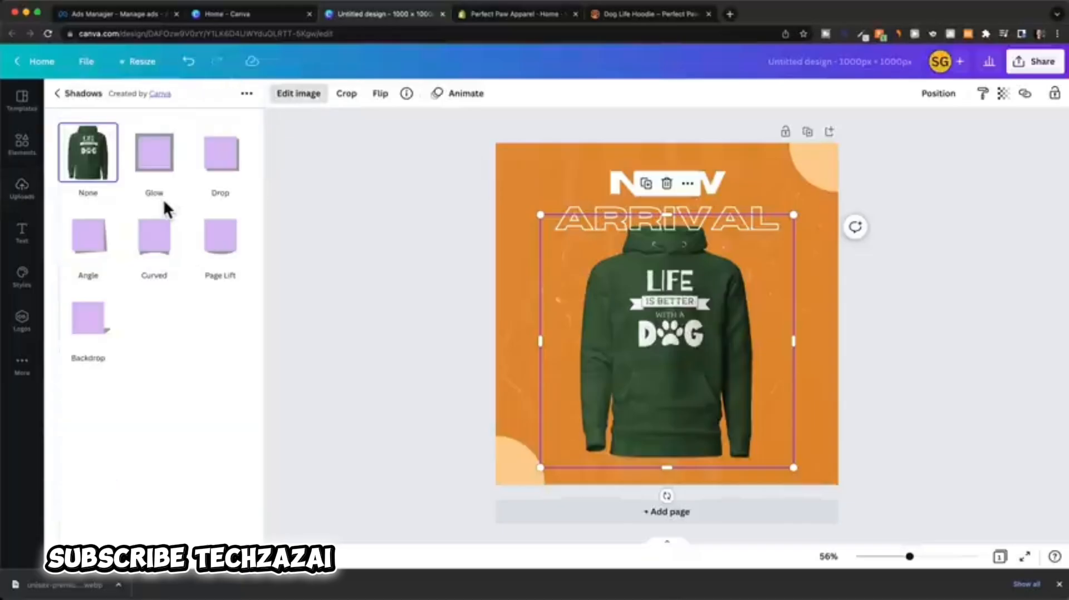
{"action": "left_click", "coordinate": [221, 165]}
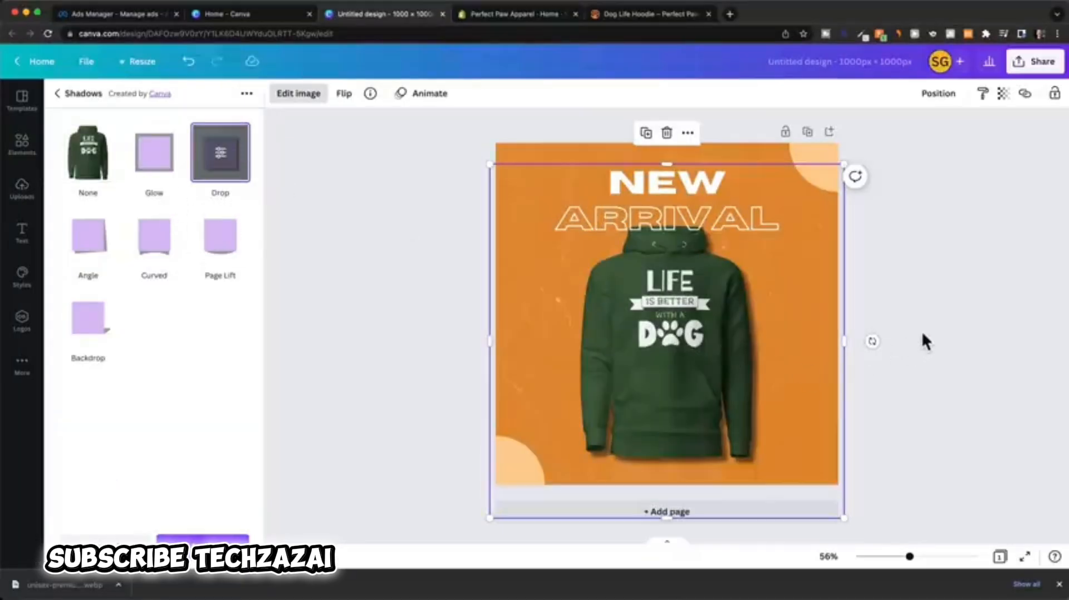
{"action": "left_click", "coordinate": [973, 369]}
Step: Replace the NEW heading's text with "50% OFF" and move the heading upward, clear of the ARRIVAL line
{"action": "double_click", "coordinate": [671, 184]}
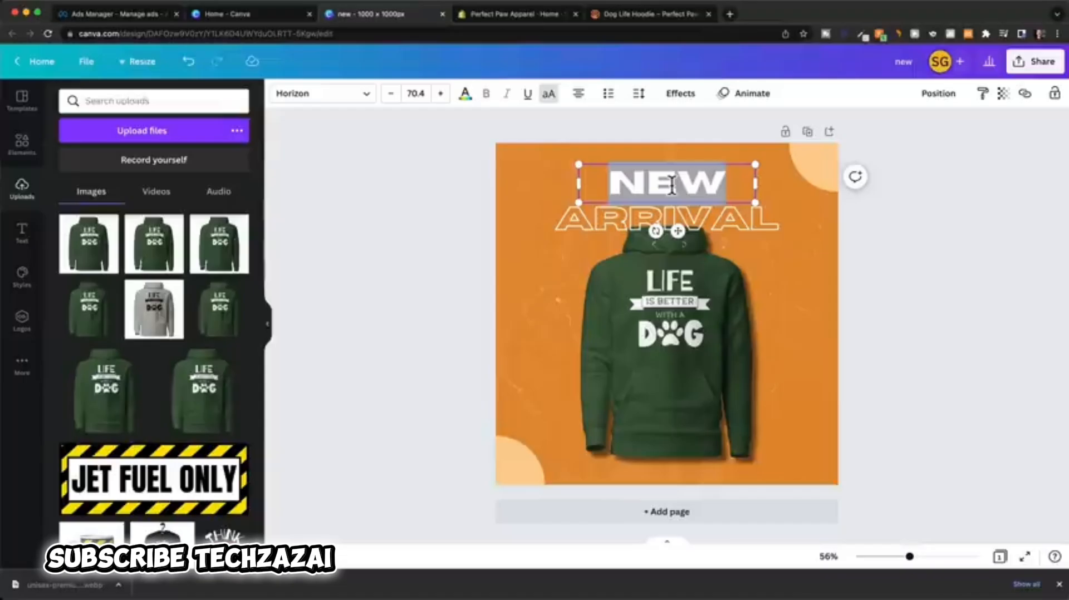
{"action": "type", "text": "50"}
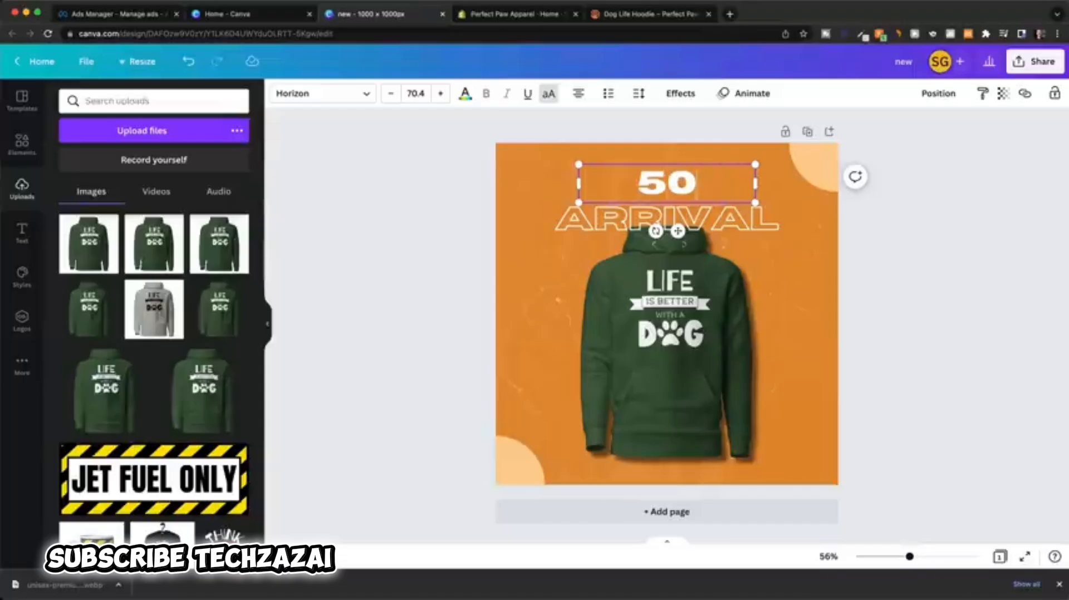
{"action": "type", "text": "% OOF"}
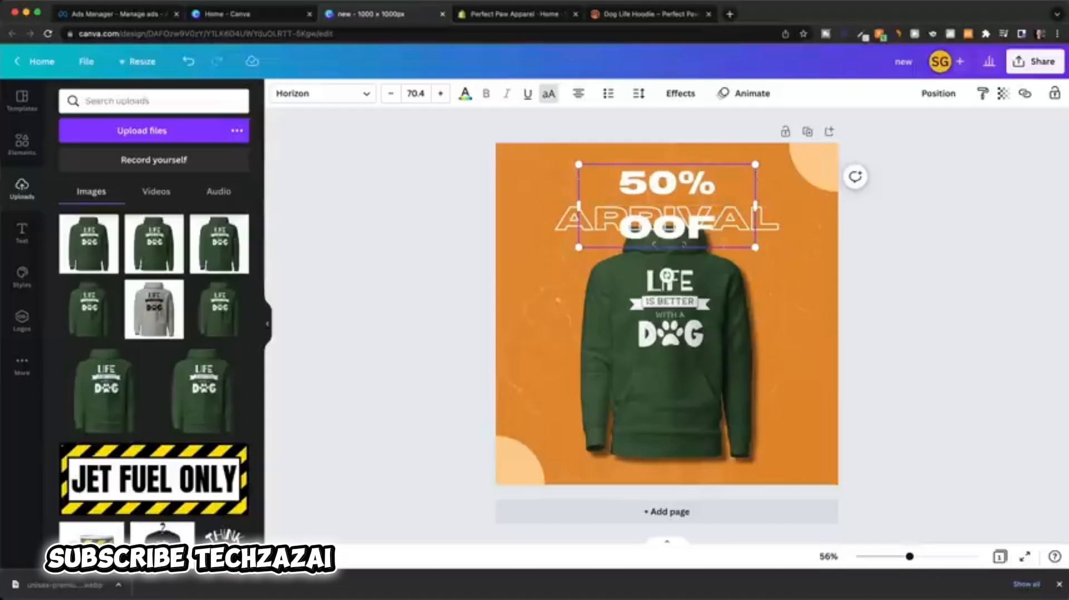
{"action": "key", "text": "BackSpace"}
{"action": "key", "text": "BackSpace"}
{"action": "type", "text": "FF"}
{"action": "left_click", "coordinate": [907, 239]}
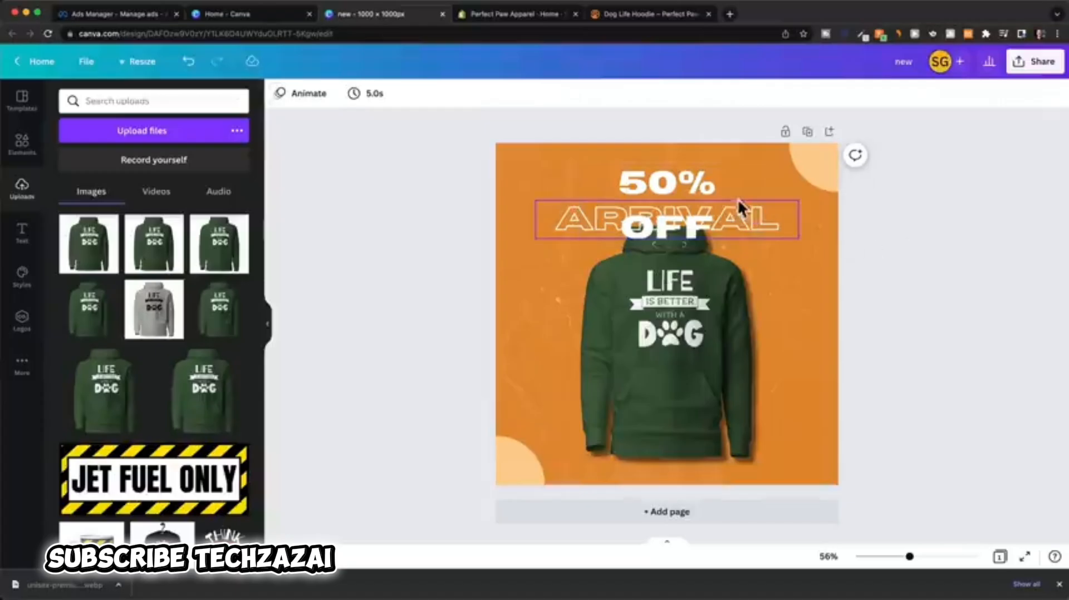
{"action": "left_click_drag", "start_coordinate": [693, 197], "coordinate": [632, 162]}
Step: Replace the ARRIVAL text with "TODAY ONLY" and widen its text box so it fits on one line
{"action": "left_click", "coordinate": [726, 214]}
{"action": "double_click", "coordinate": [726, 214]}
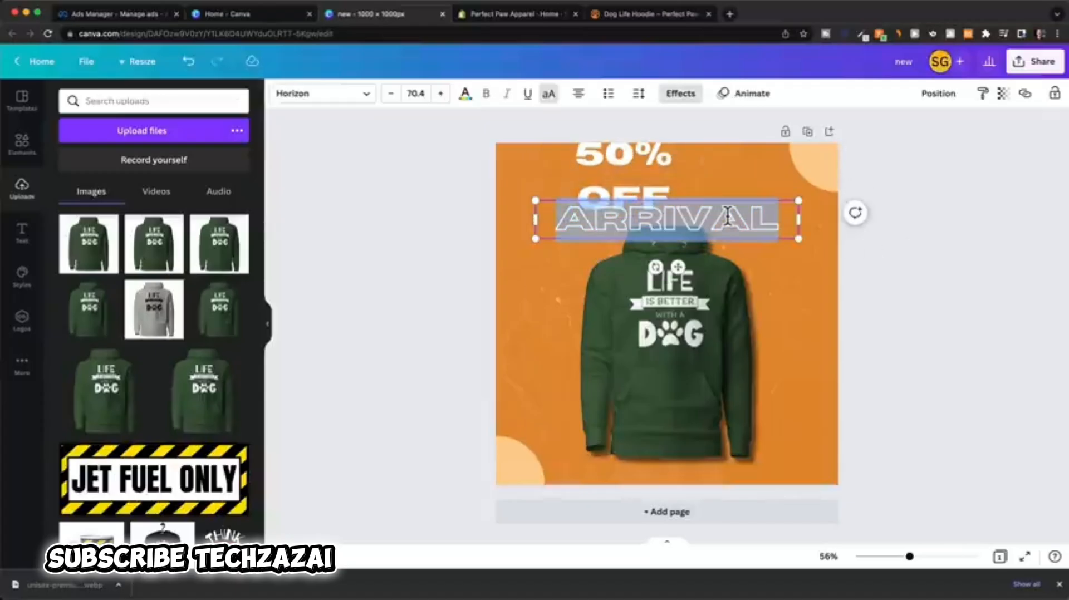
{"action": "type", "text": "TODAY ONLY"}
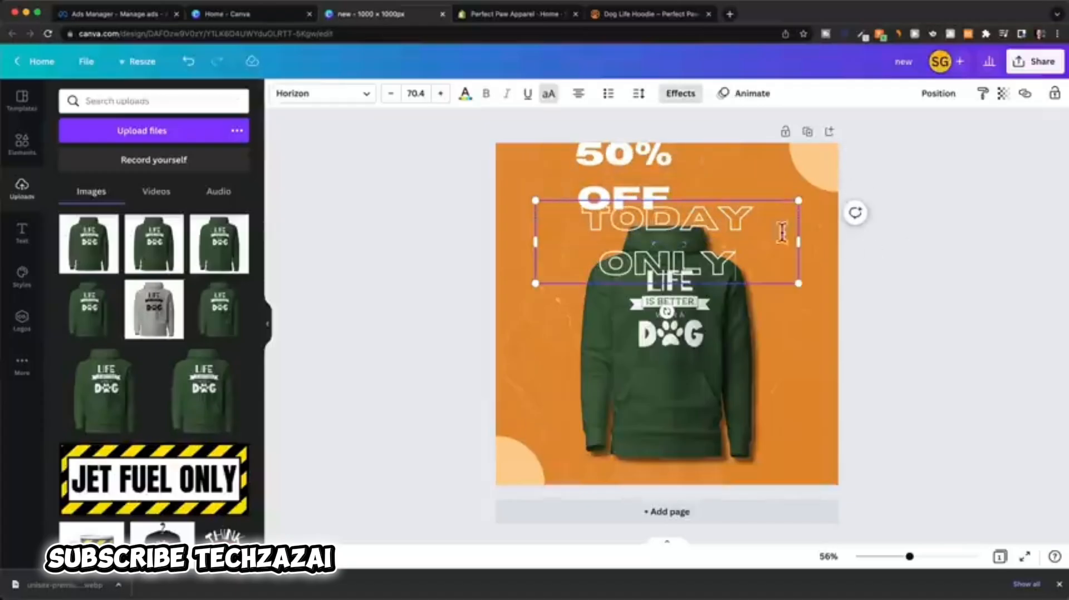
{"action": "left_click_drag", "start_coordinate": [799, 240], "coordinate": [852, 241]}
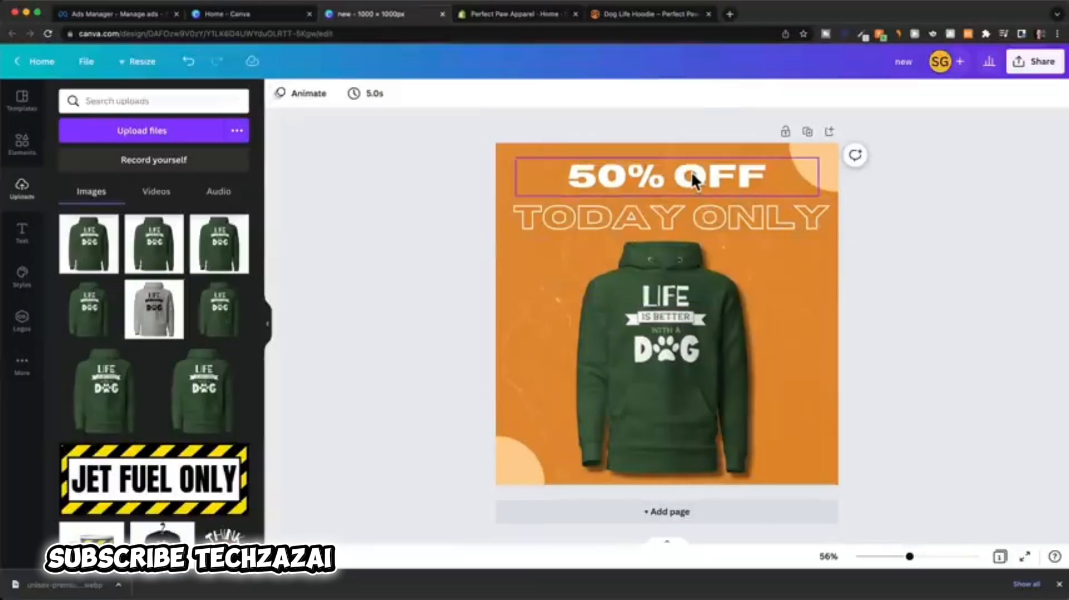
Step: Apply a Background effect to the 50% OFF heading, coloured with the hoodie's green (#455F42) sampled from the image
{"action": "left_click", "coordinate": [691, 173]}
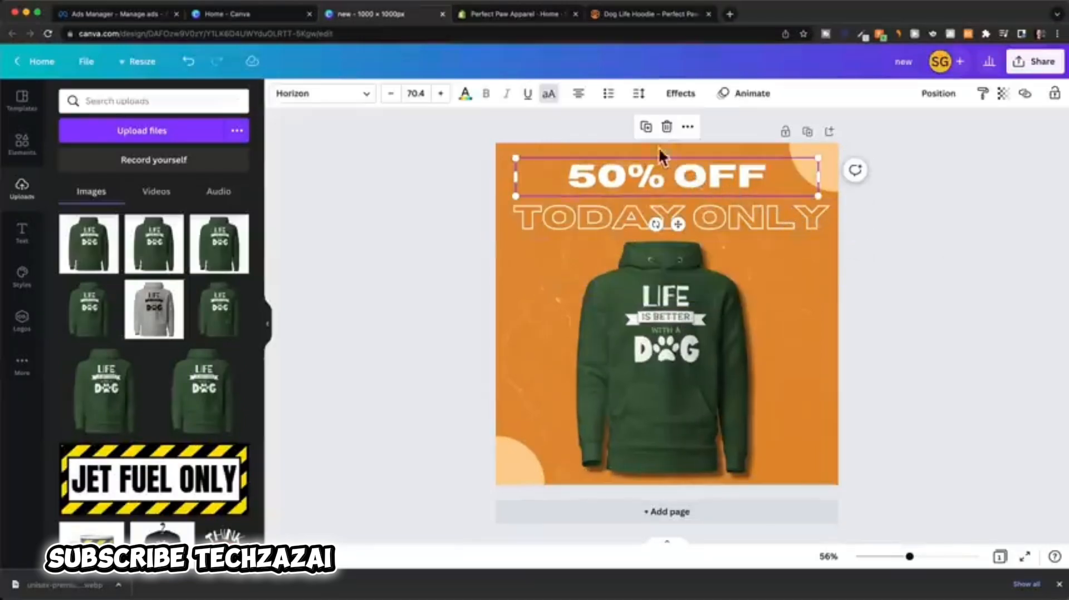
{"action": "left_click", "coordinate": [676, 102]}
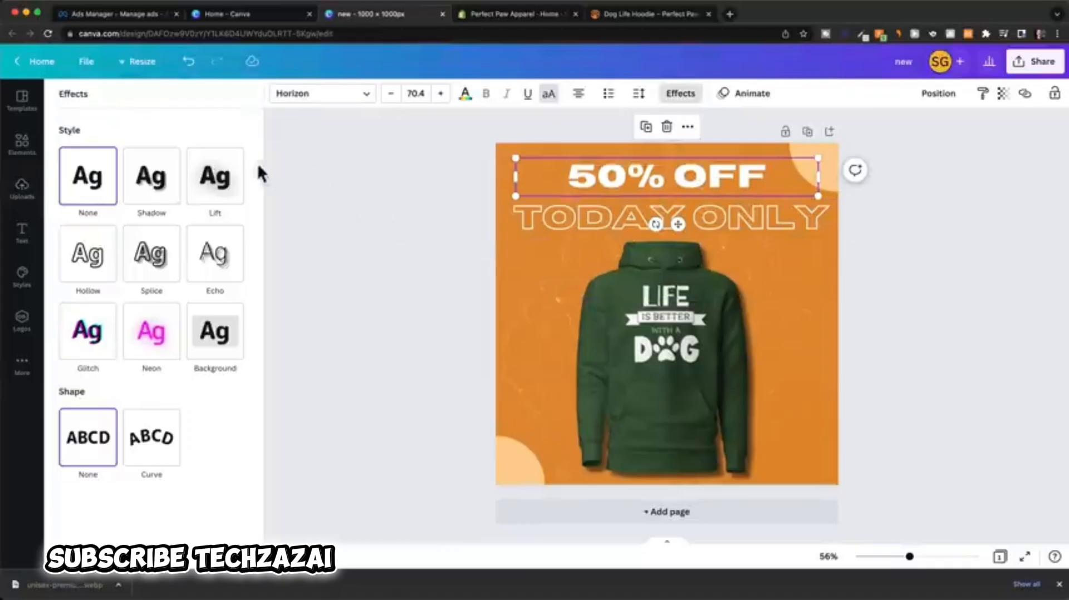
{"action": "left_click", "coordinate": [217, 334]}
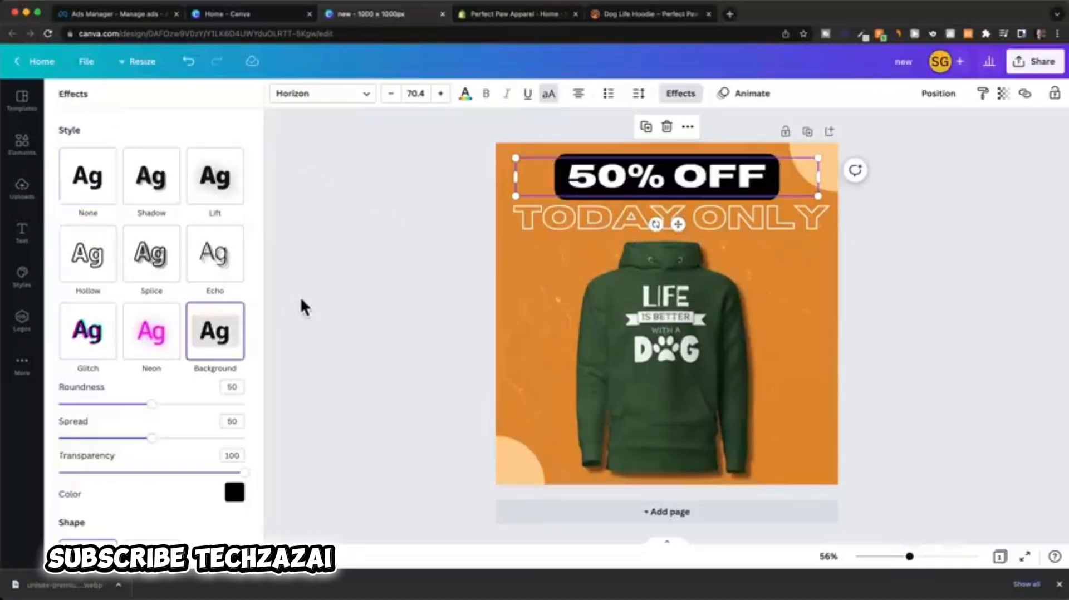
{"action": "left_click", "coordinate": [234, 492]}
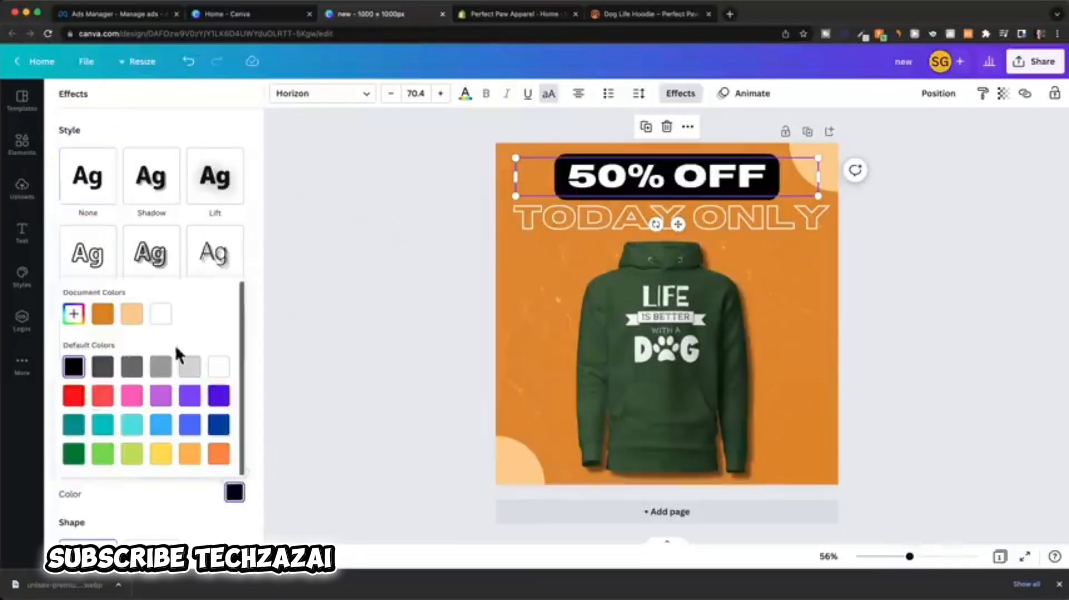
{"action": "left_click", "coordinate": [74, 313]}
{"action": "left_click", "coordinate": [214, 437]}
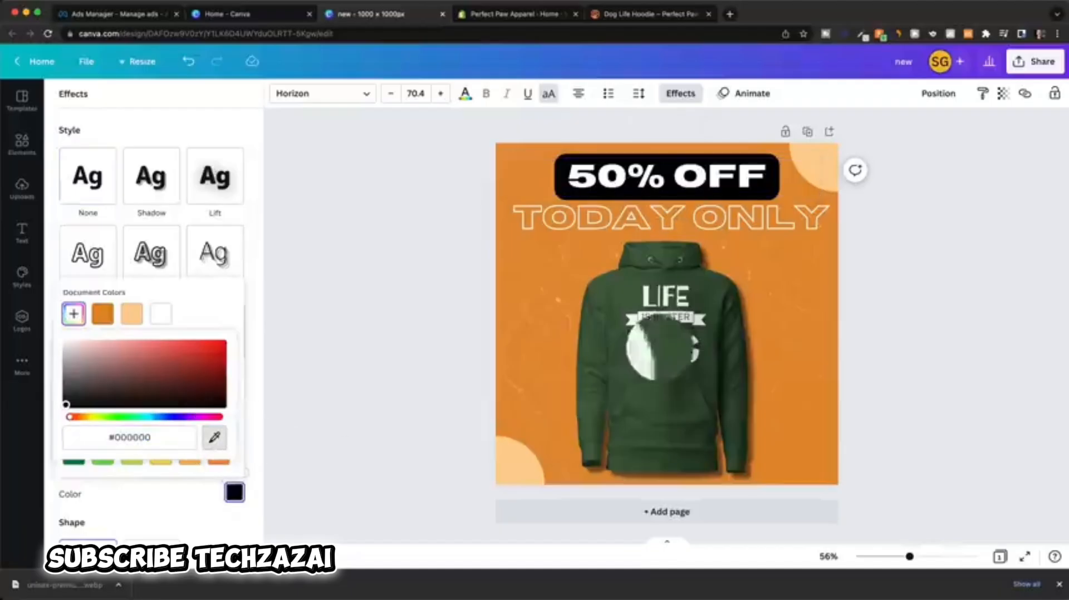
{"action": "left_click", "coordinate": [635, 285]}
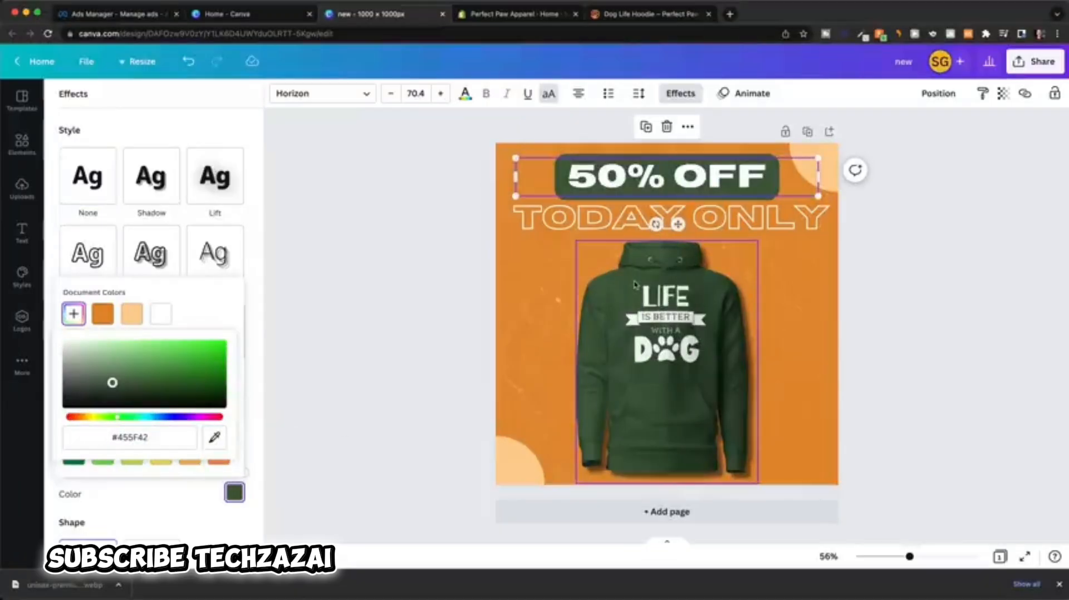
{"action": "left_click", "coordinate": [898, 257]}
{"action": "left_click", "coordinate": [896, 256]}
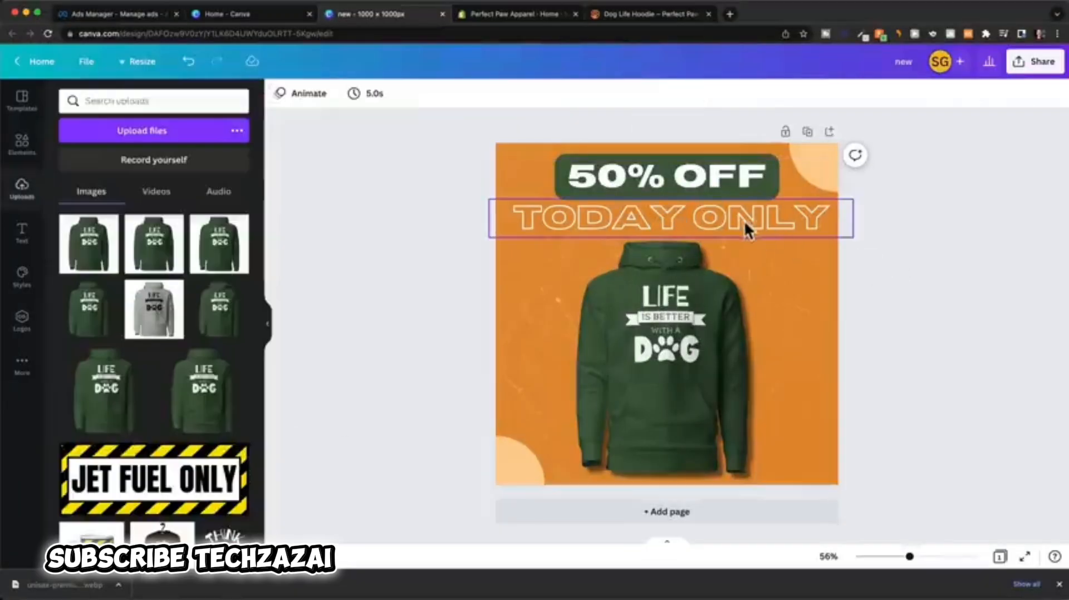
Step: Nudge the TODAY ONLY text slightly down and change its effect from Hollow to Shadow
{"action": "left_click_drag", "start_coordinate": [665, 218], "coordinate": [666, 222]}
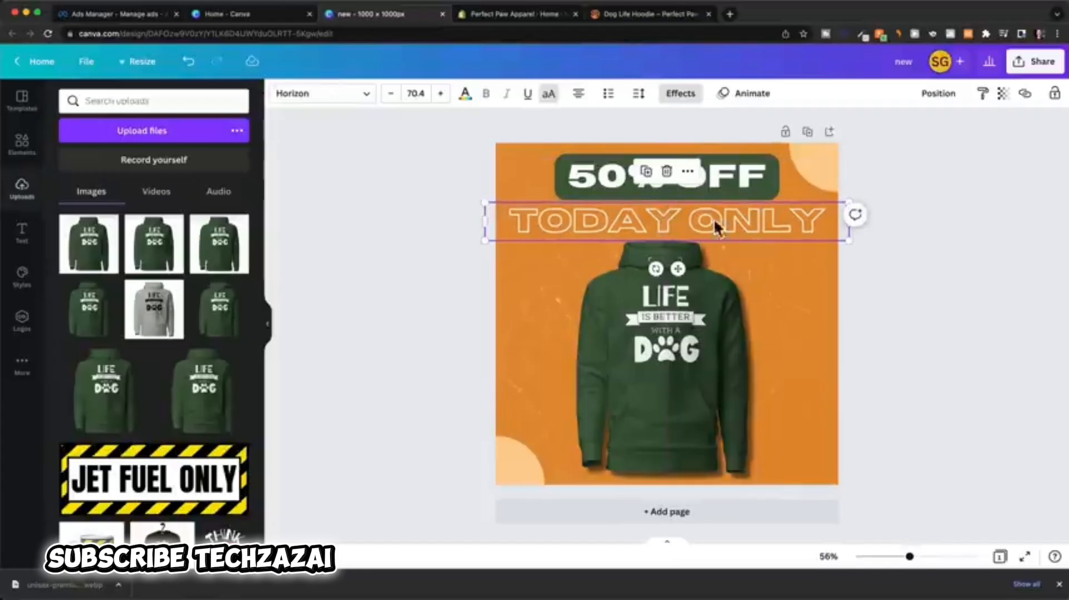
{"action": "left_click", "coordinate": [679, 95]}
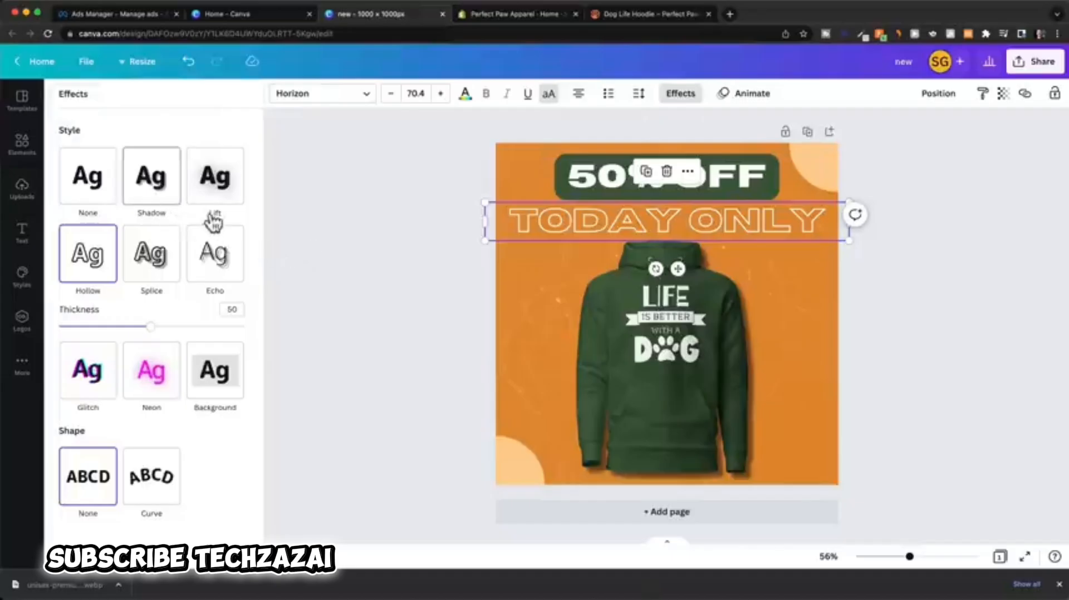
{"action": "left_click", "coordinate": [80, 185]}
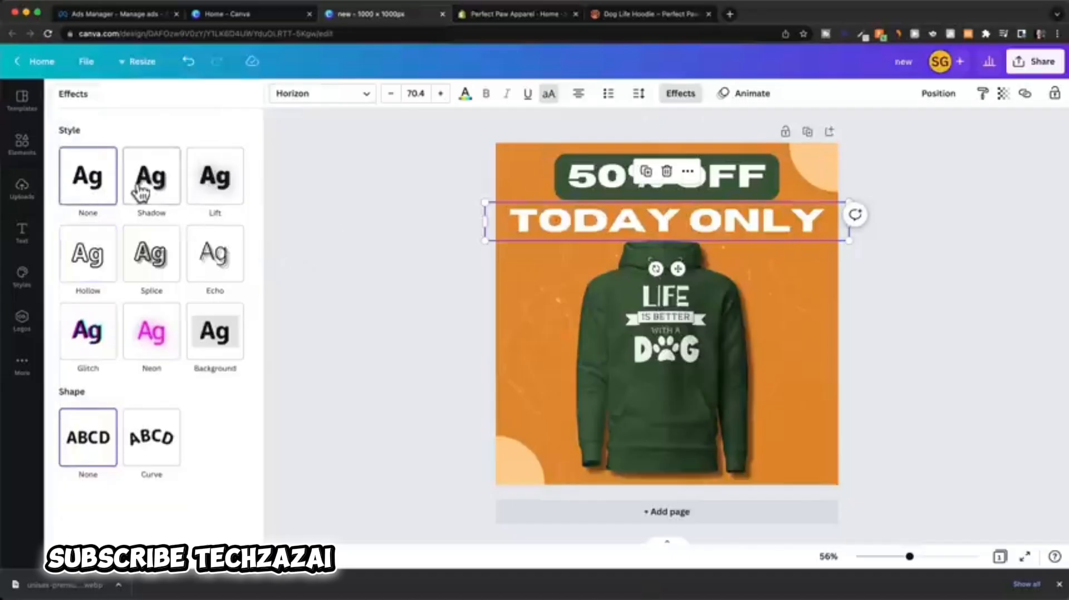
{"action": "left_click", "coordinate": [156, 194]}
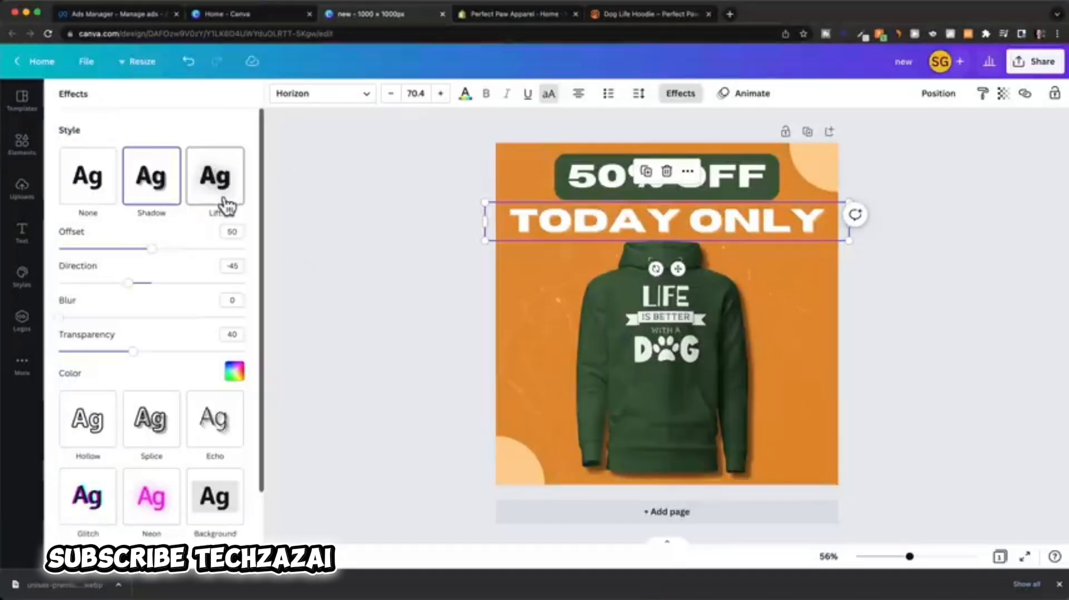
{"action": "left_click", "coordinate": [893, 281]}
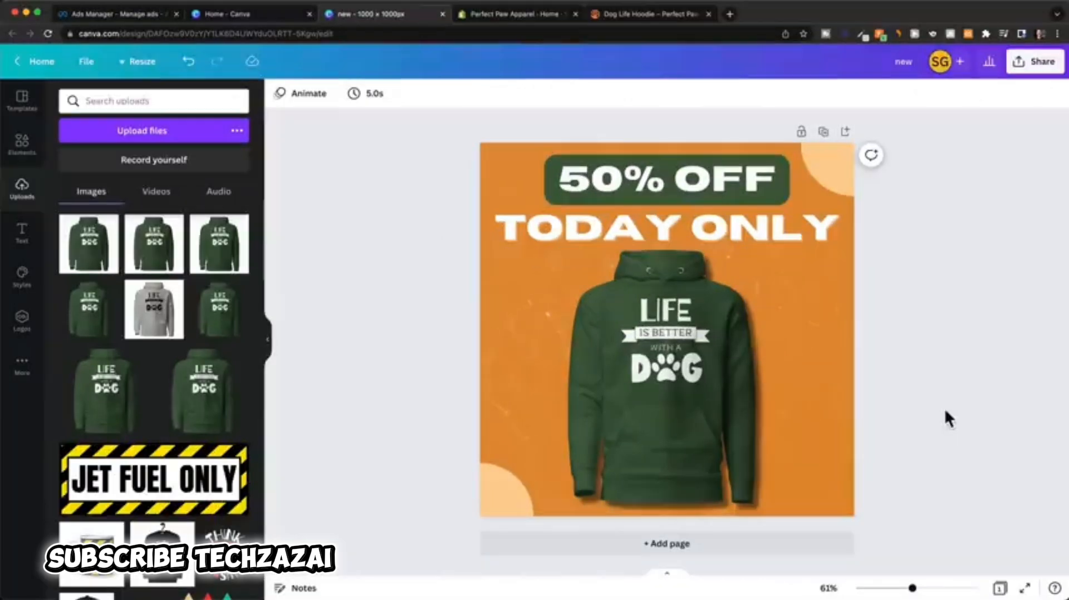
Step: Download the finished design as a 1,000 × 1,000 px PNG
{"action": "left_click", "coordinate": [1038, 70]}
{"action": "left_click", "coordinate": [898, 357]}
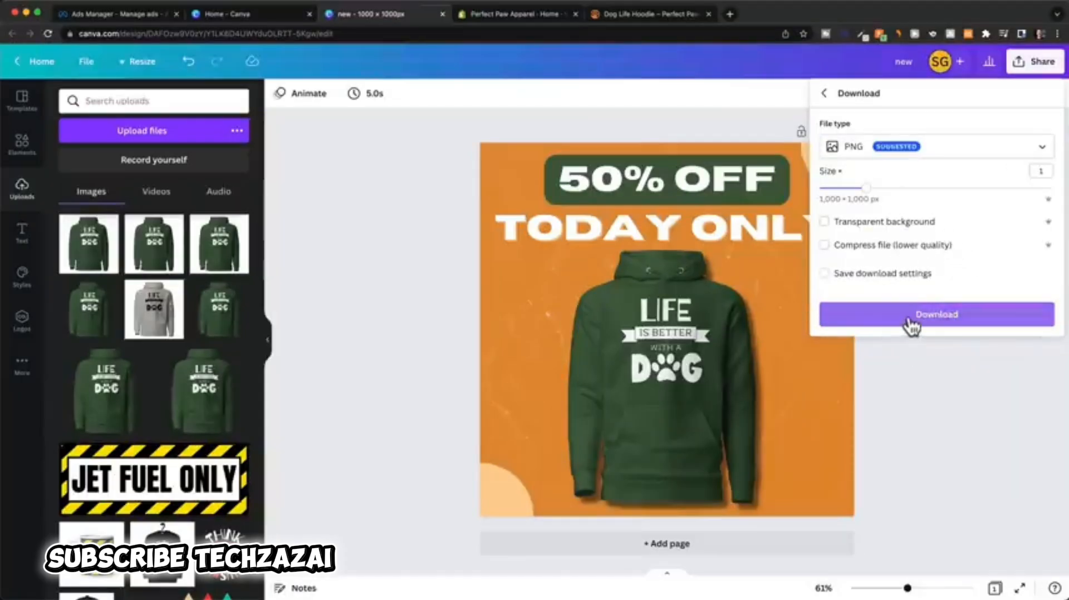
{"action": "left_click", "coordinate": [909, 316]}
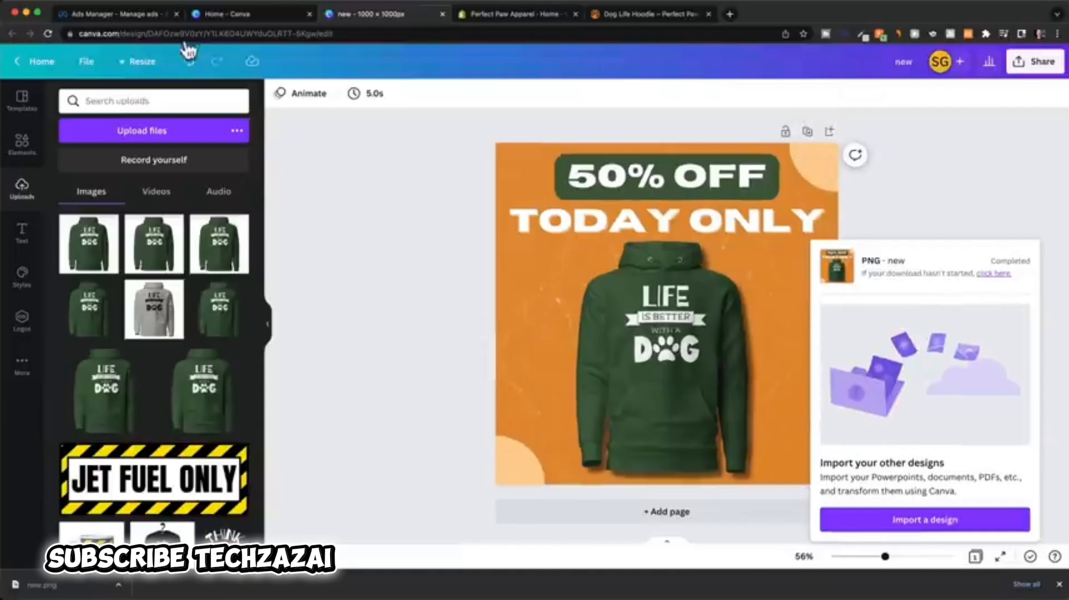
Step: Switch to Ads Manager and upload new.png as the image for Ad 1's creative
{"action": "left_click", "coordinate": [131, 15]}
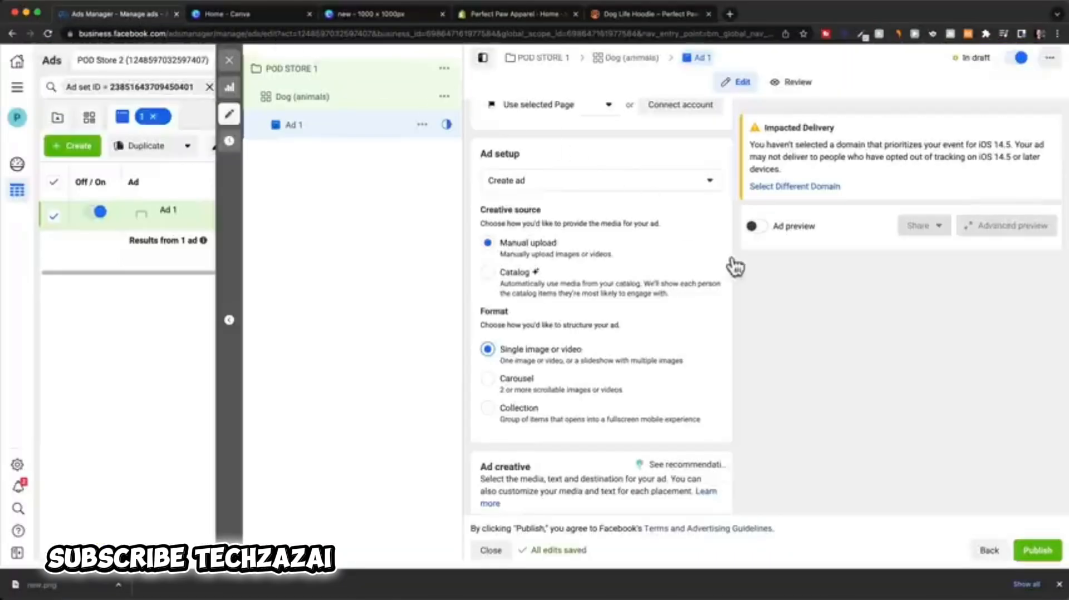
{"action": "scroll", "coordinate": [737, 308], "scroll_direction": "down", "scroll_amount": 5}
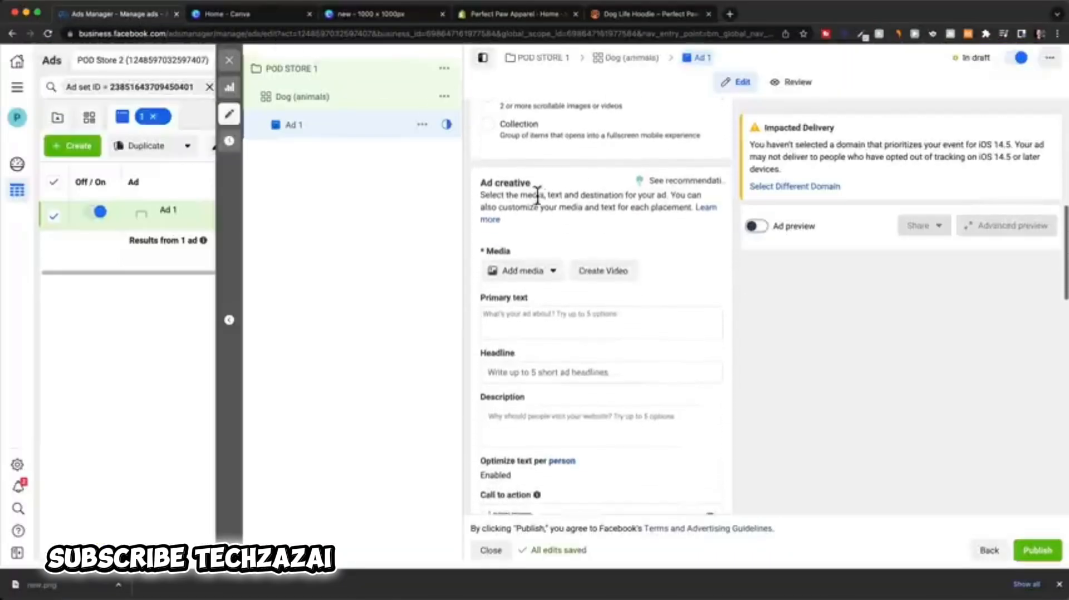
{"action": "scroll", "coordinate": [538, 194], "scroll_direction": "down", "scroll_amount": 2}
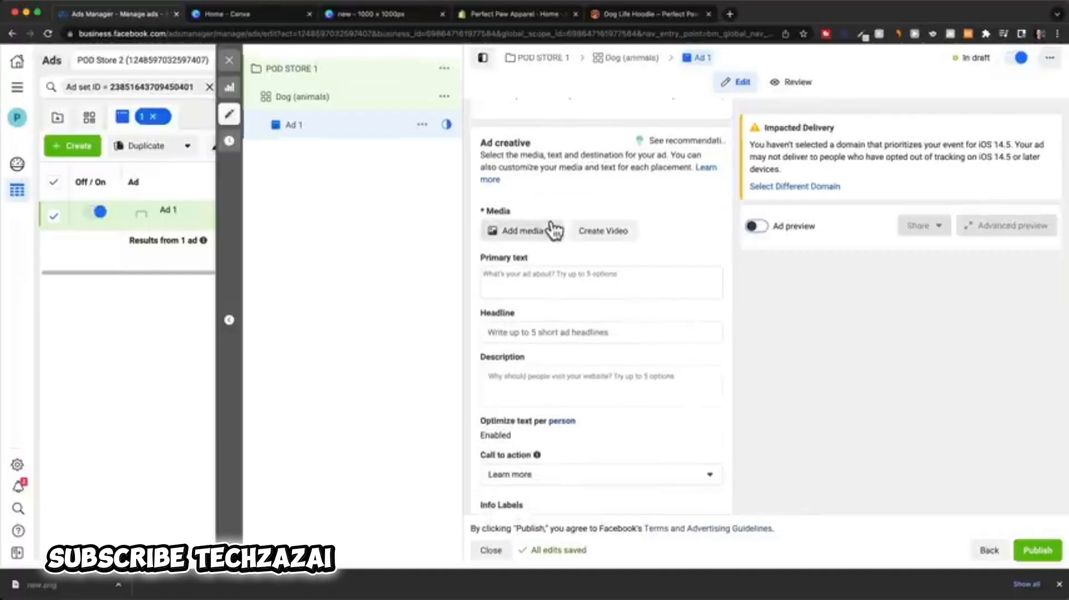
{"action": "left_click", "coordinate": [554, 234]}
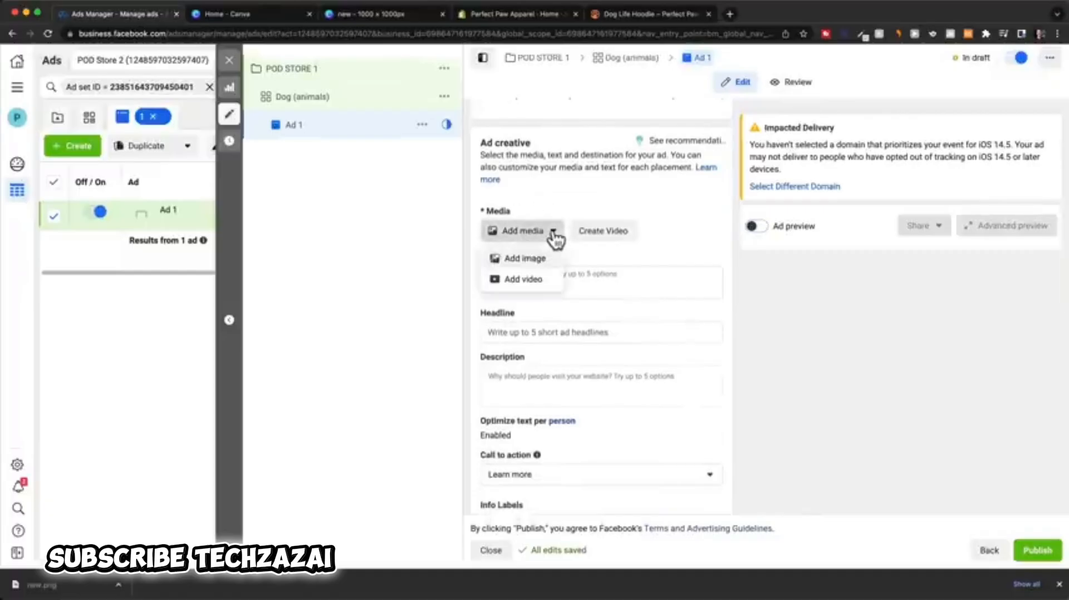
{"action": "left_click", "coordinate": [524, 259]}
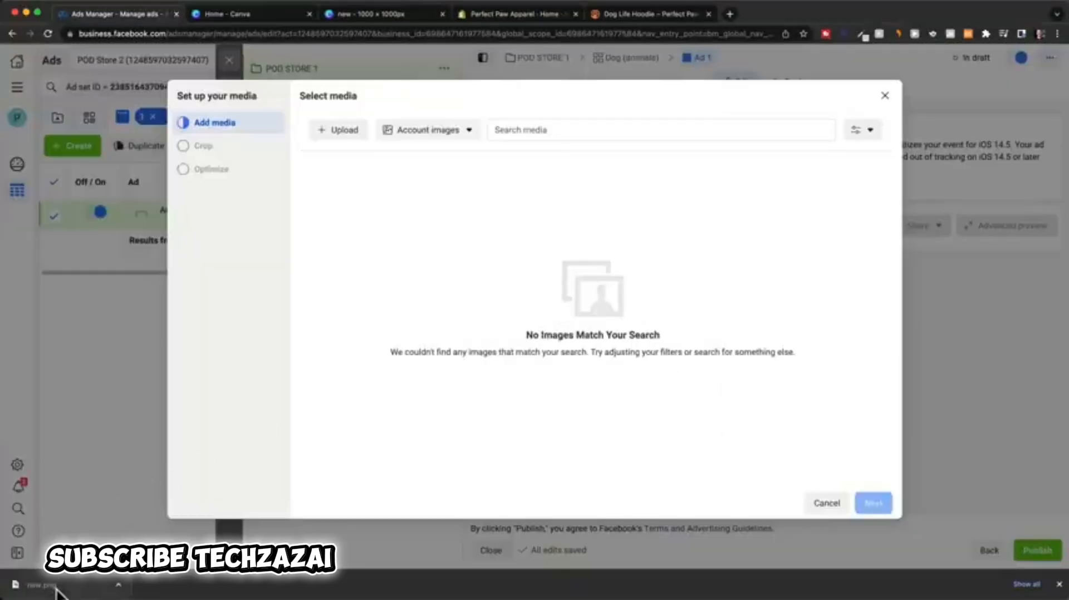
{"action": "left_click_drag", "start_coordinate": [39, 584], "coordinate": [587, 304]}
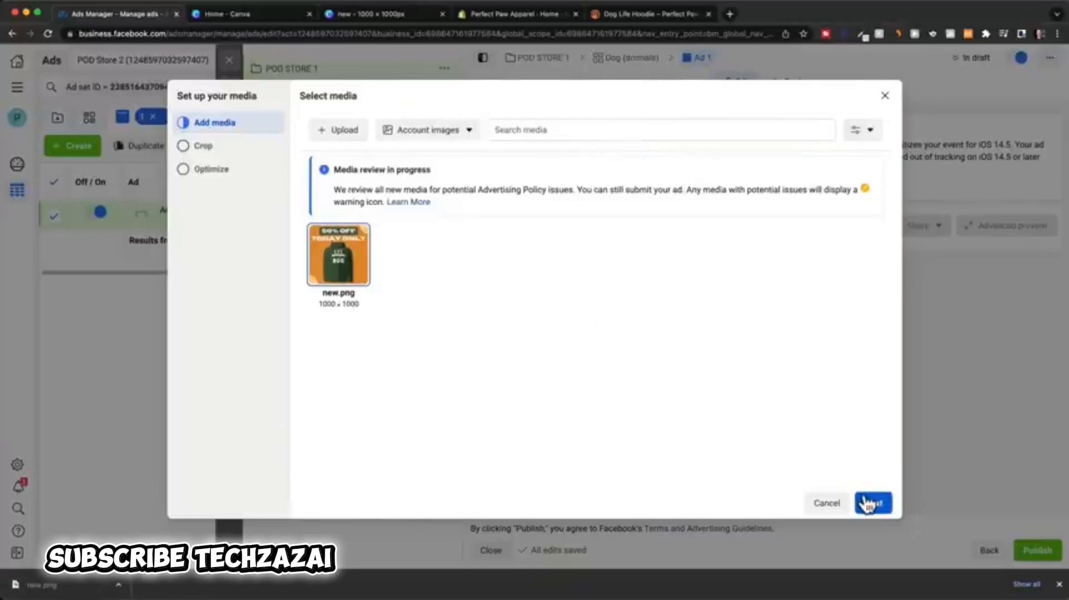
Step: Keep the original crop for all placements and finish the media setup with enhancements disabled
{"action": "left_click", "coordinate": [872, 503]}
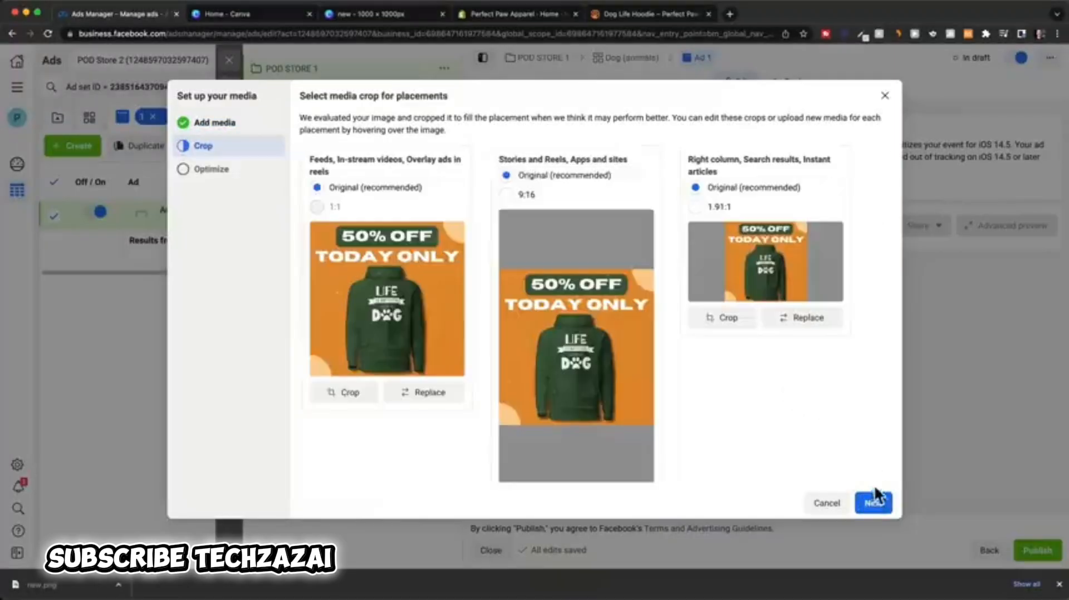
{"action": "left_click", "coordinate": [875, 498]}
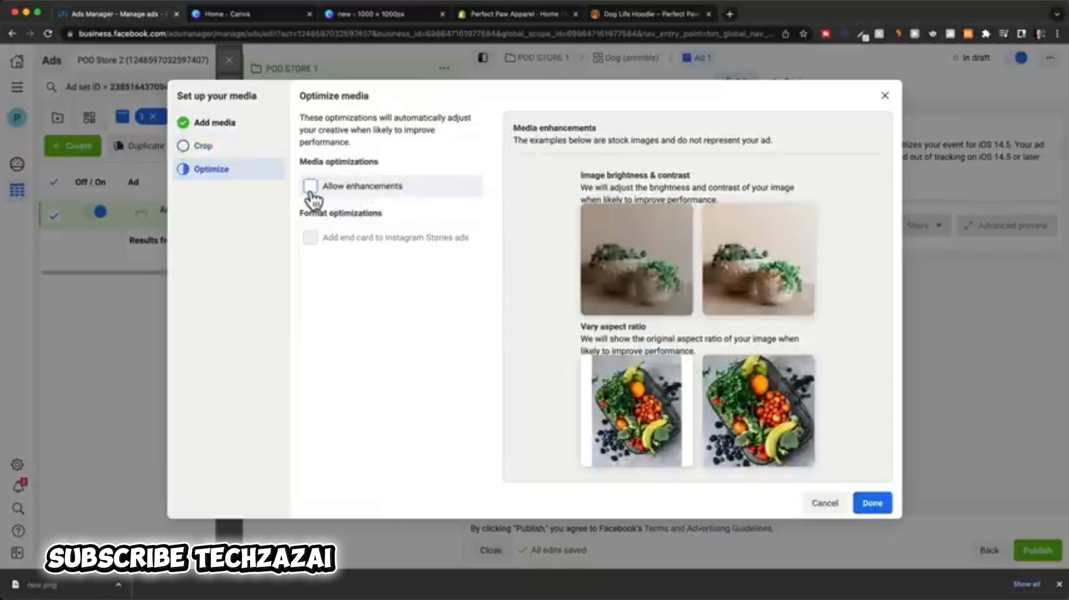
{"action": "left_click", "coordinate": [871, 504]}
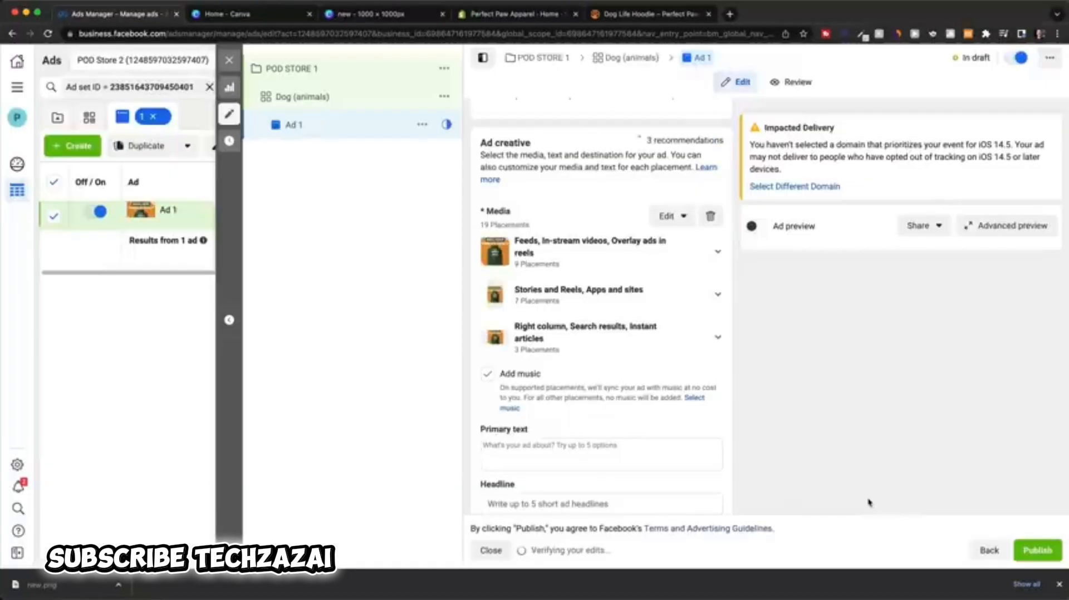
Step: Turn on the ad preview and enter the primary text "🐶 Do you love dogs? 🐾 Share your love of dogs with everyone you meet in this hoodie."
{"action": "left_click", "coordinate": [756, 226]}
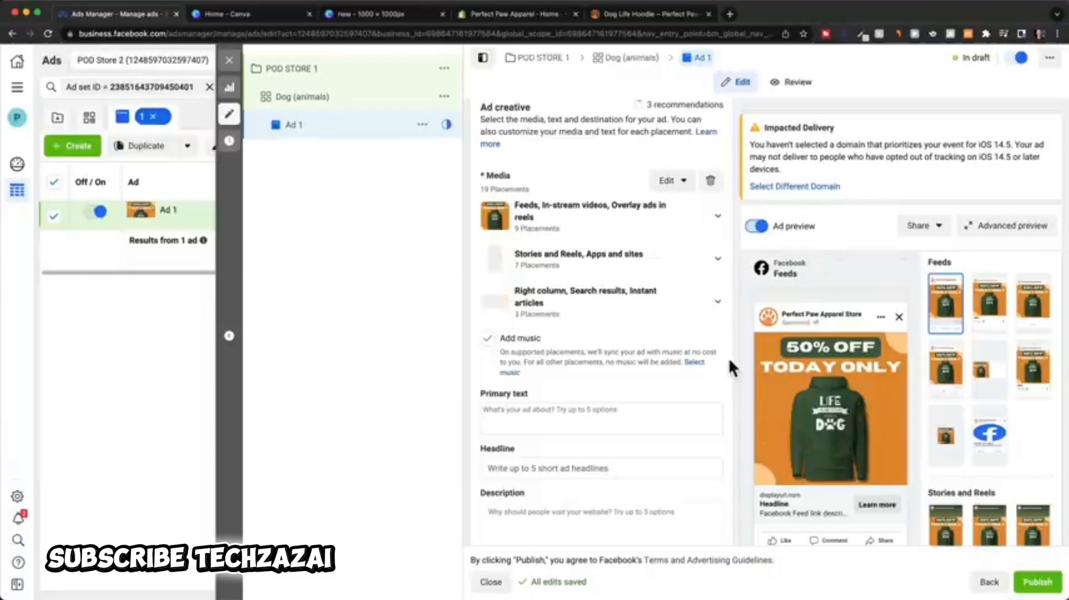
{"action": "scroll", "coordinate": [599, 389], "scroll_direction": "down", "scroll_amount": 1}
{"action": "scroll", "coordinate": [599, 389], "scroll_direction": "down", "scroll_amount": 5}
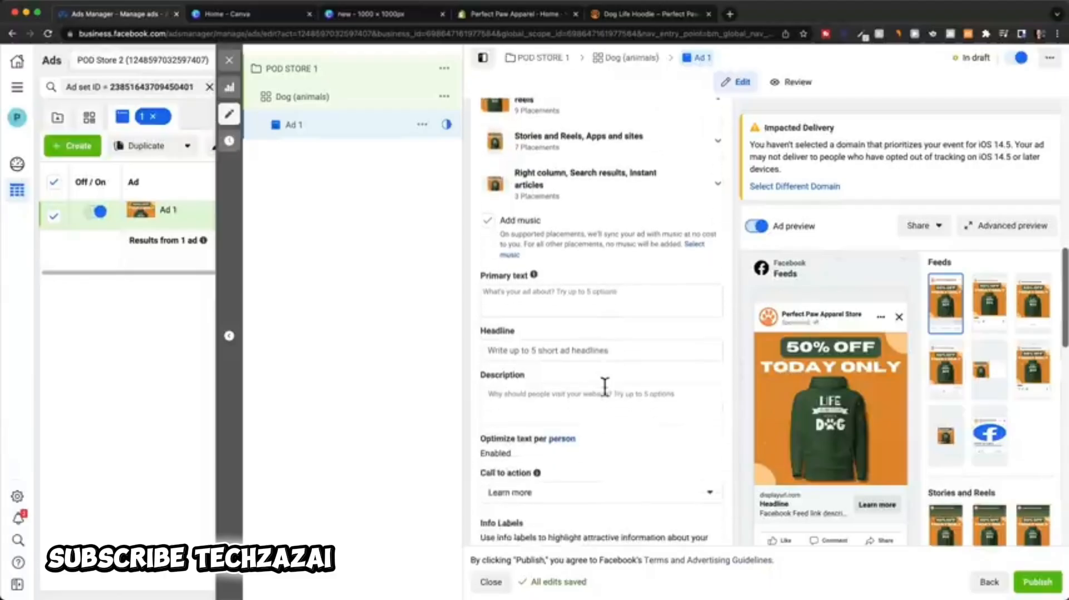
{"action": "left_click", "coordinate": [526, 285]}
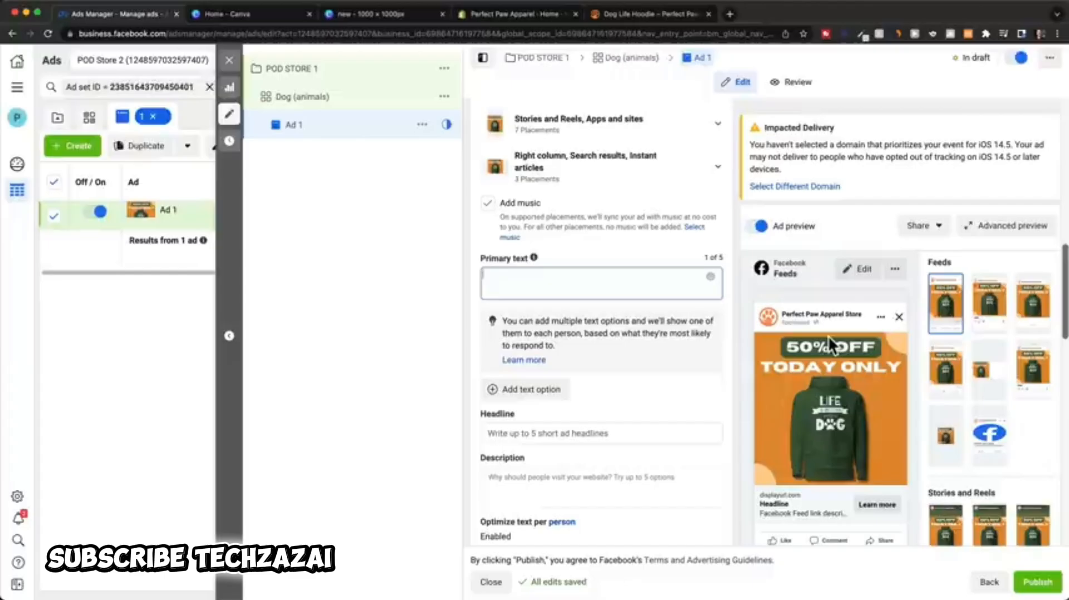
{"action": "type", "text": "Do you love dogs? Share your love of dogs with everyone you meet in this hoodie."}
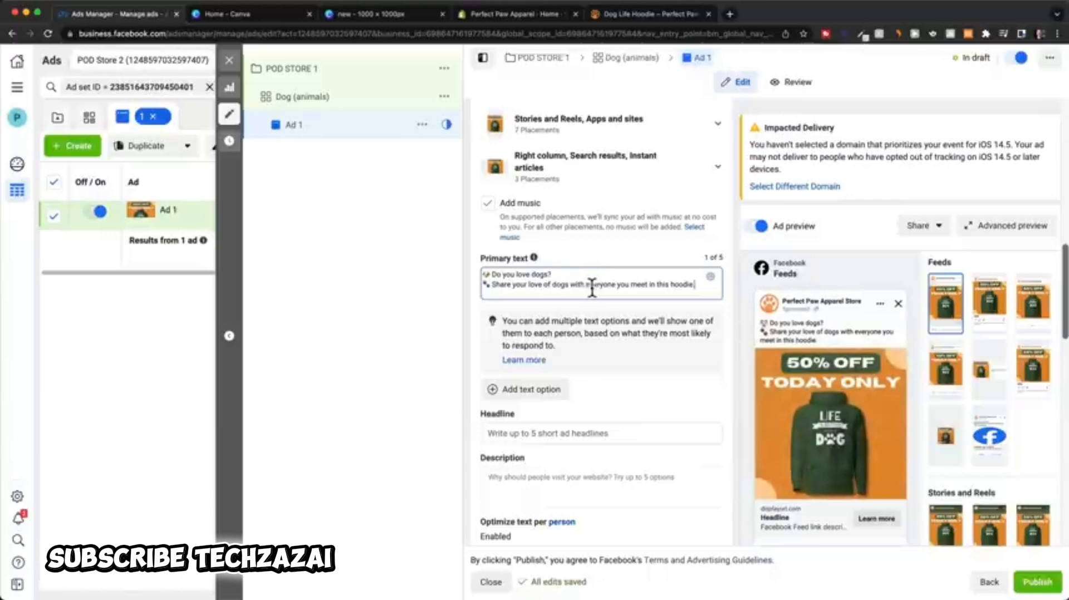
Step: Set the ad's headline to "Perfect Paw Apparel" and open its description for editing
{"action": "scroll", "coordinate": [637, 323], "scroll_direction": "down", "scroll_amount": 4}
{"action": "left_click", "coordinate": [571, 327]}
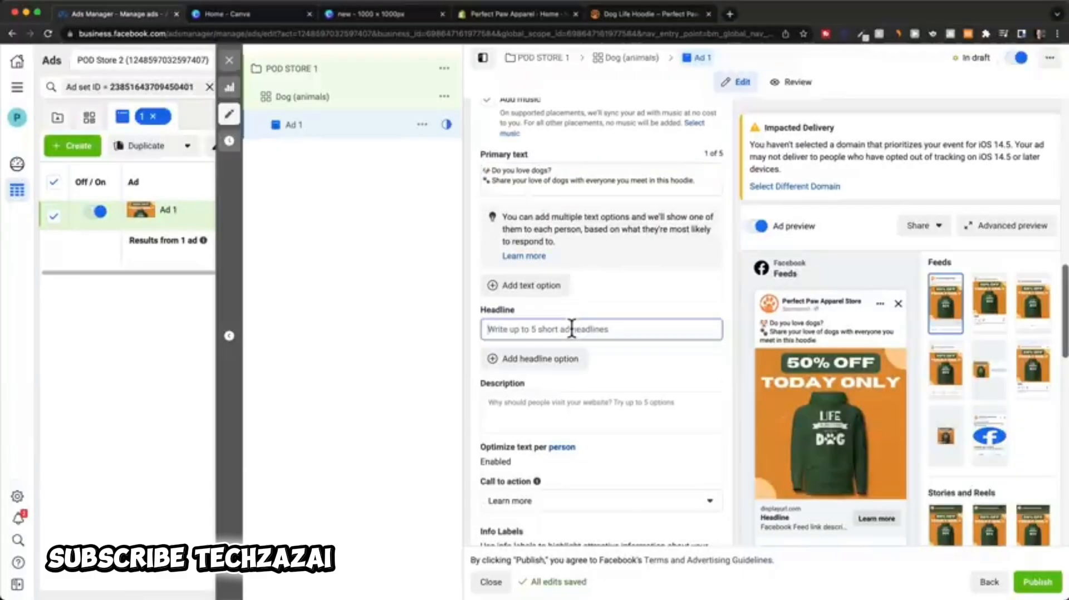
{"action": "type", "text": "Perfect Paw Apparel"}
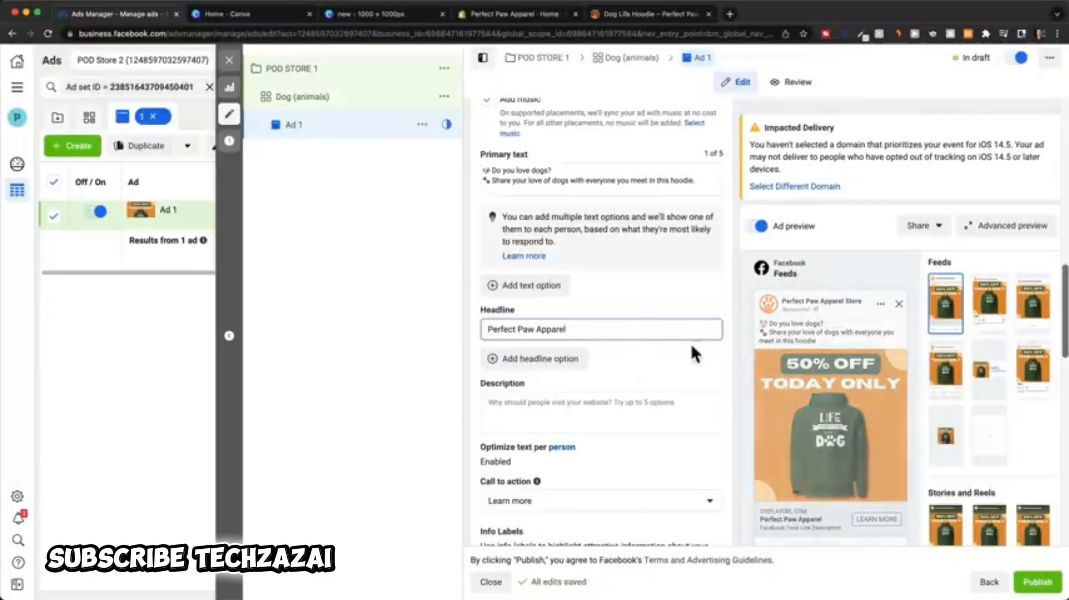
{"action": "scroll", "coordinate": [632, 327], "scroll_direction": "down", "scroll_amount": 2}
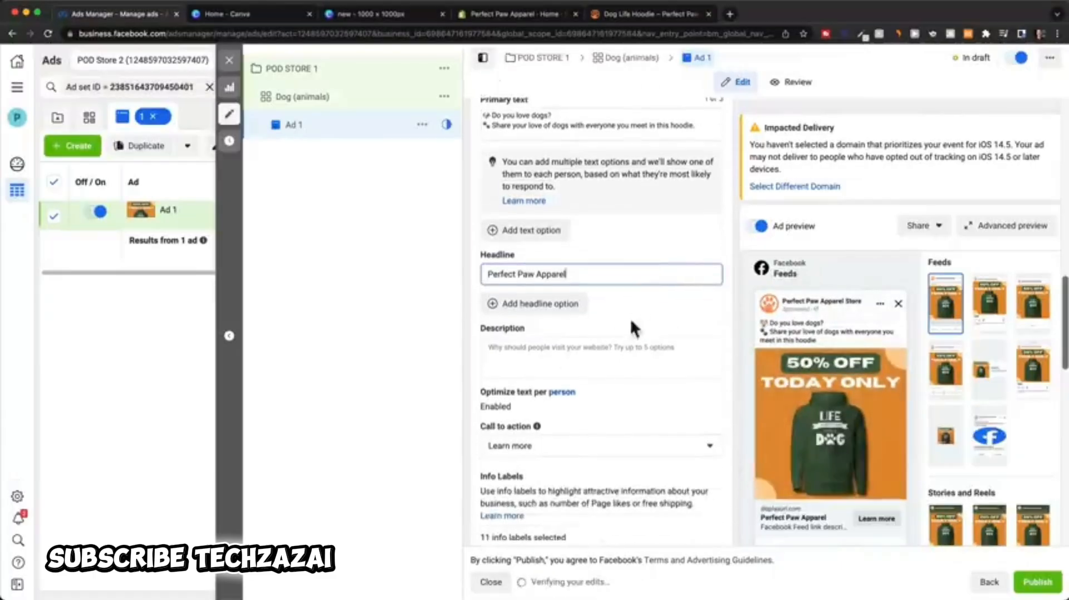
{"action": "left_click", "coordinate": [530, 337]}
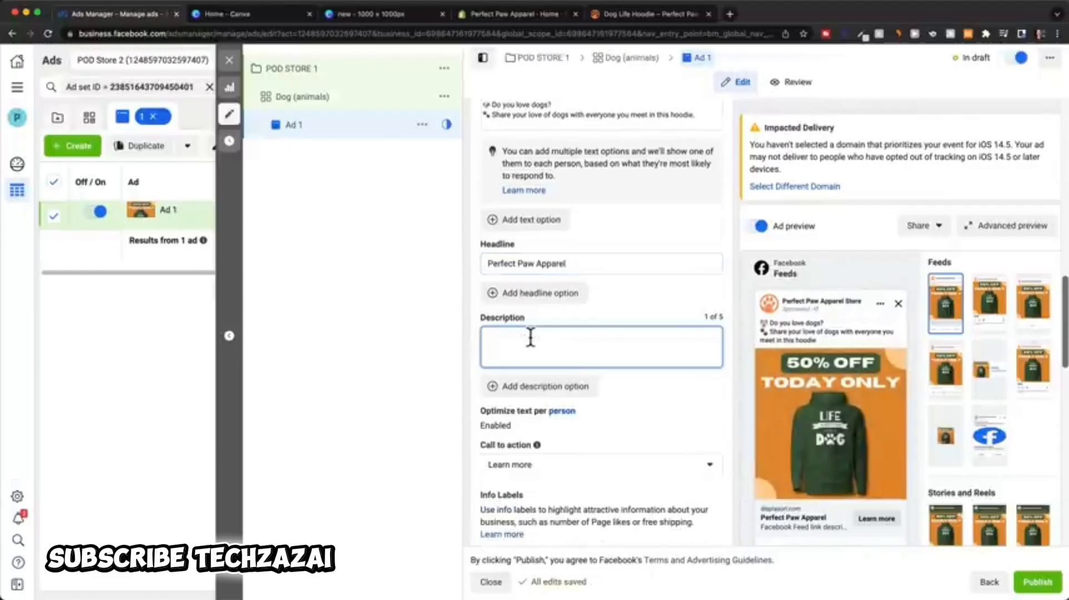
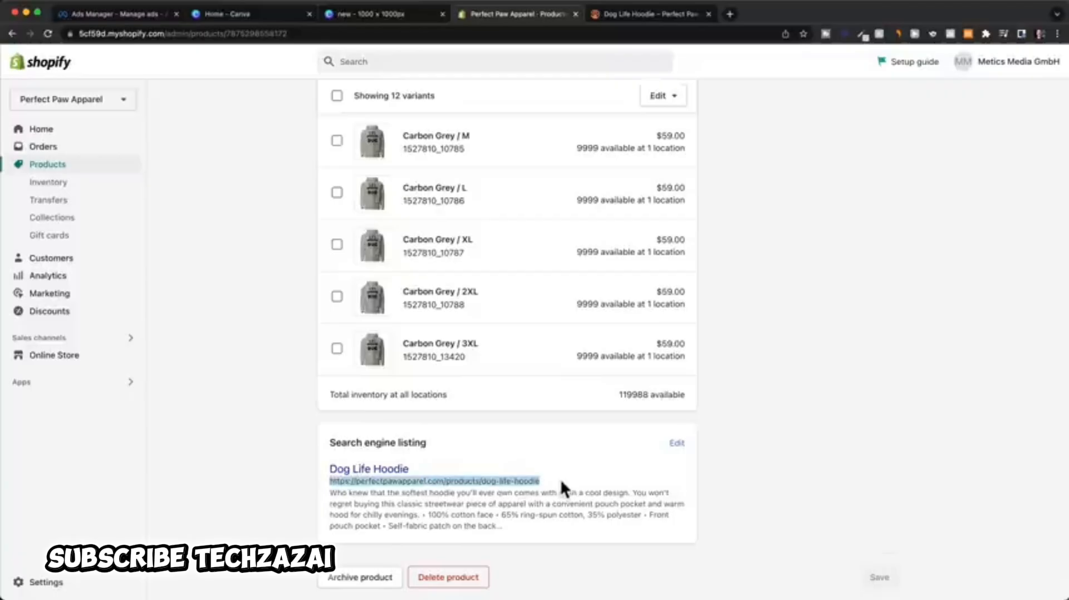
{"action": "left_click", "coordinate": [152, 15]}
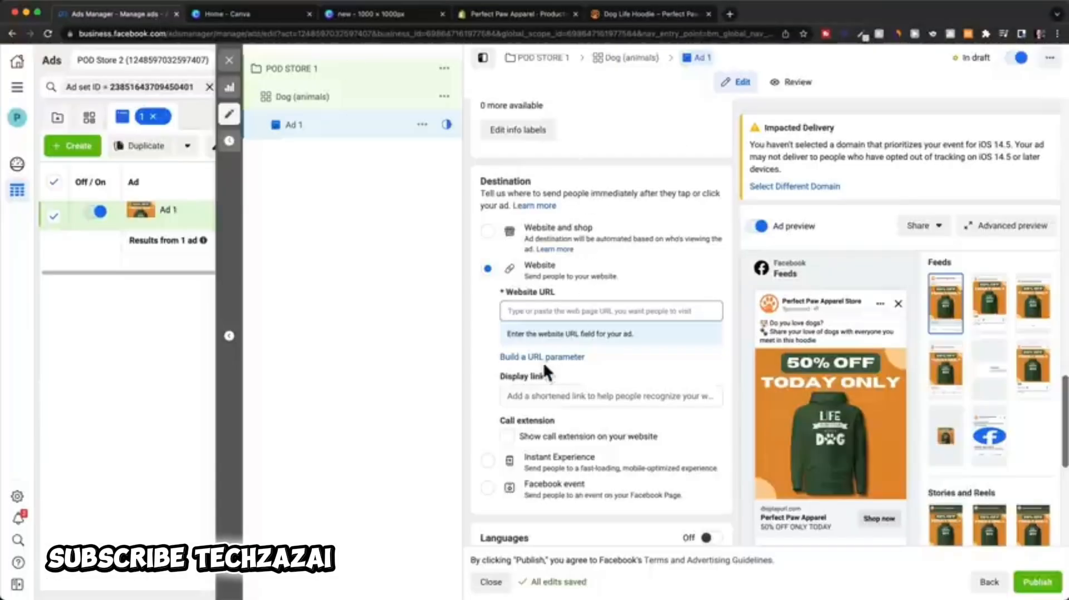
{"action": "left_click", "coordinate": [544, 310]}
{"action": "key", "text": "super+v"}
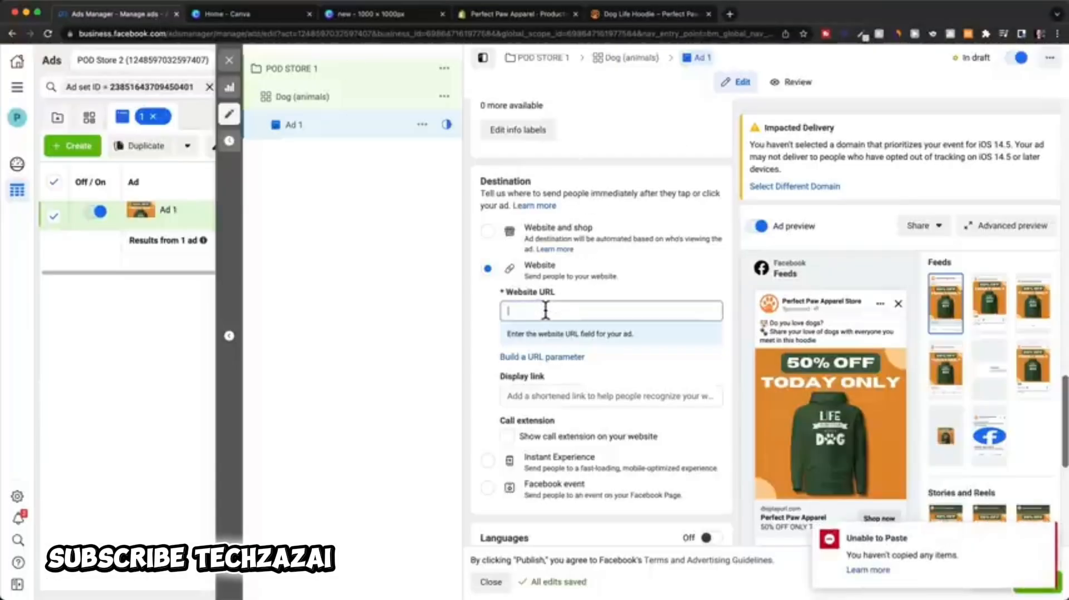
{"action": "type", "text": "https://perfectpawapparel.com/products/dog-life-hoodie"}
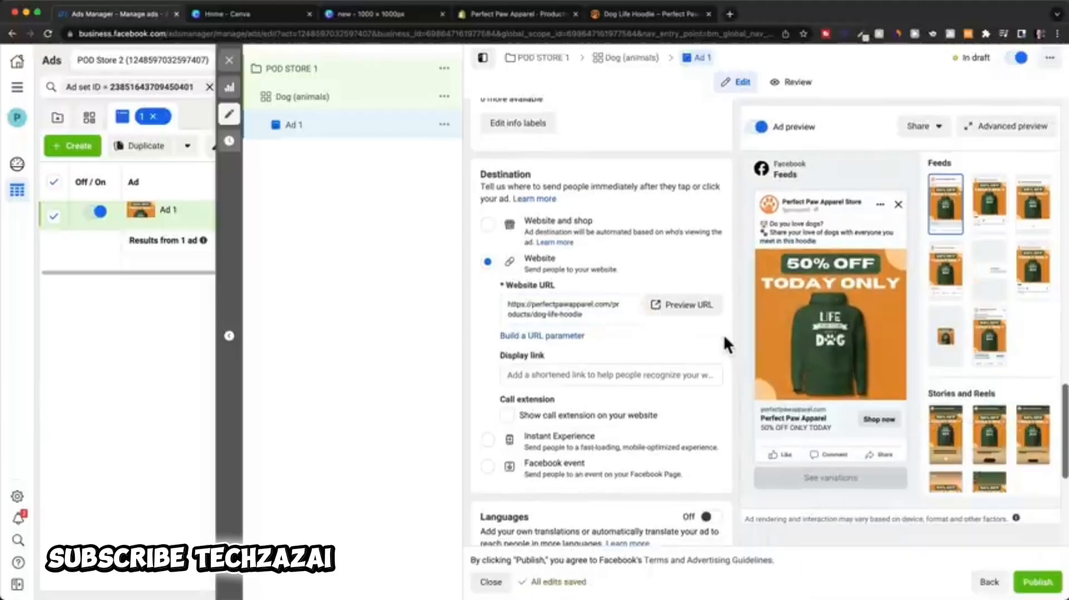
Step: Preview the ad's website URL and examine the Dog Life Hoodie product page and its pricing
{"action": "left_click", "coordinate": [685, 309]}
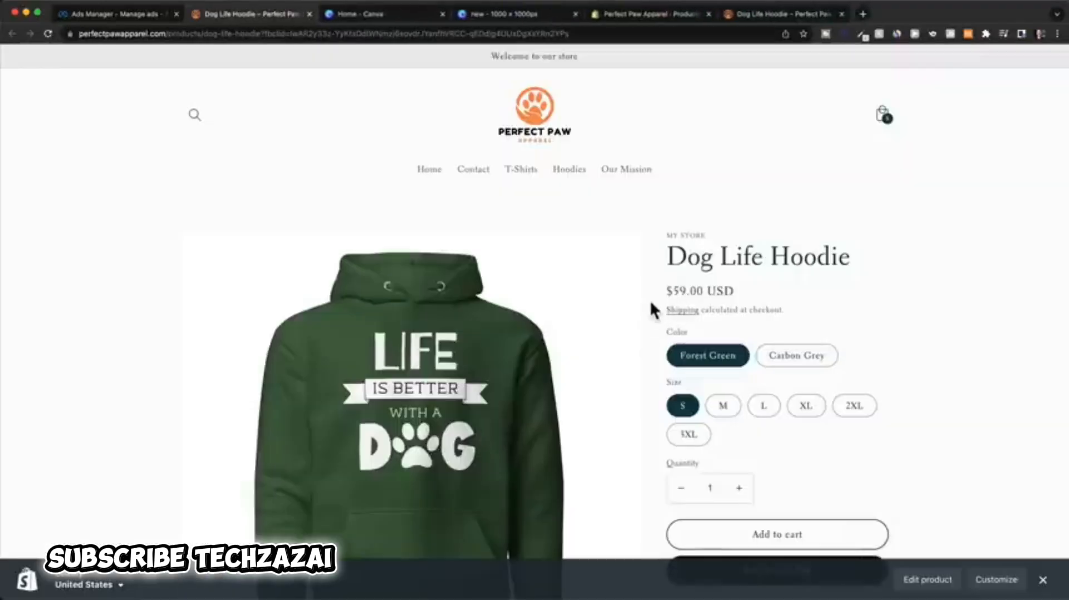
{"action": "scroll", "coordinate": [649, 300], "scroll_direction": "down", "scroll_amount": 3}
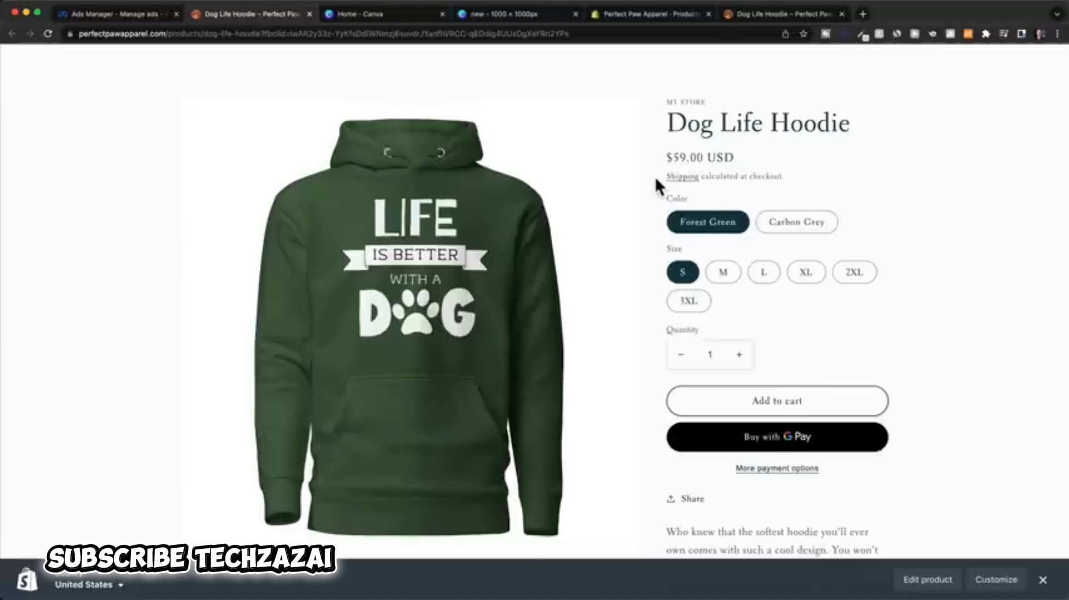
{"action": "scroll", "coordinate": [655, 176], "scroll_direction": "up", "scroll_amount": 3}
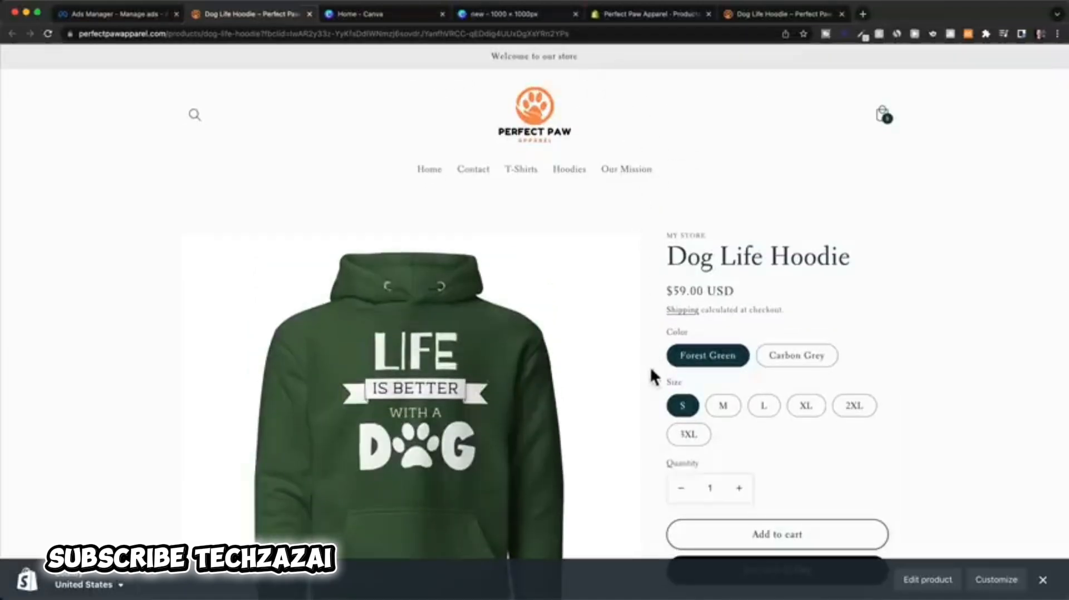
{"action": "scroll", "coordinate": [652, 373], "scroll_direction": "down", "scroll_amount": 1}
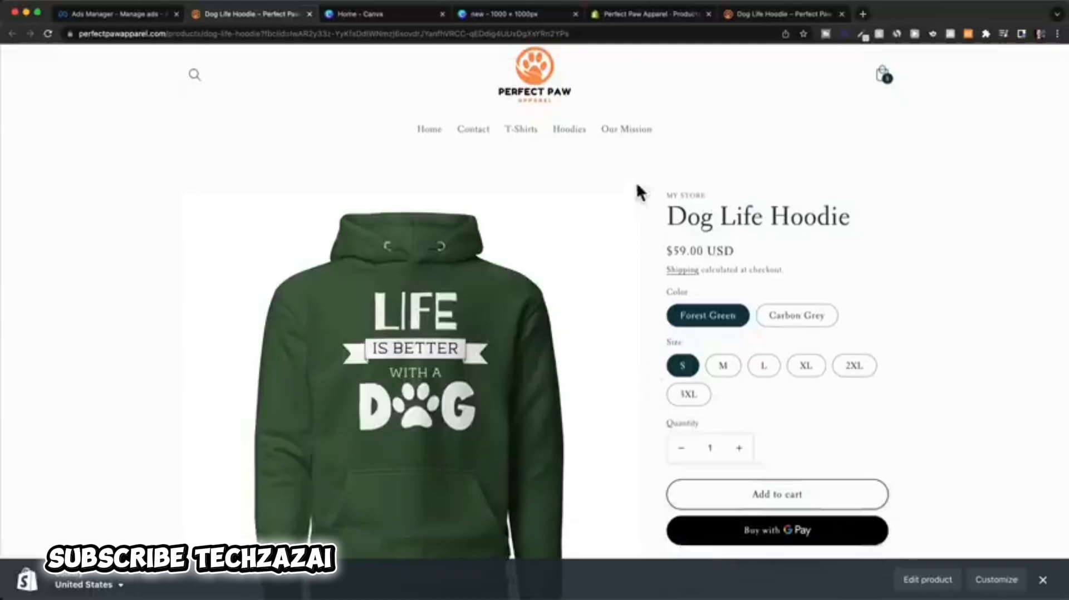
Step: Switch to the Shopify product admin and bulk-edit all 12 hoodie variants to a compare-at price of 119.00 USD
{"action": "left_click", "coordinate": [630, 15]}
{"action": "scroll", "coordinate": [768, 404], "scroll_direction": "up", "scroll_amount": 10}
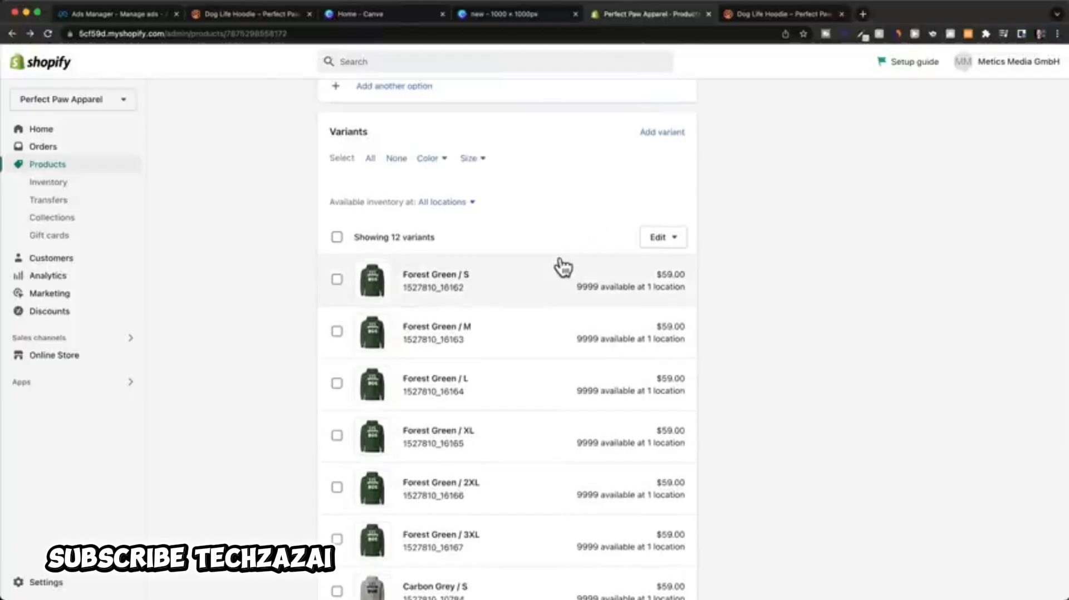
{"action": "left_click", "coordinate": [664, 239]}
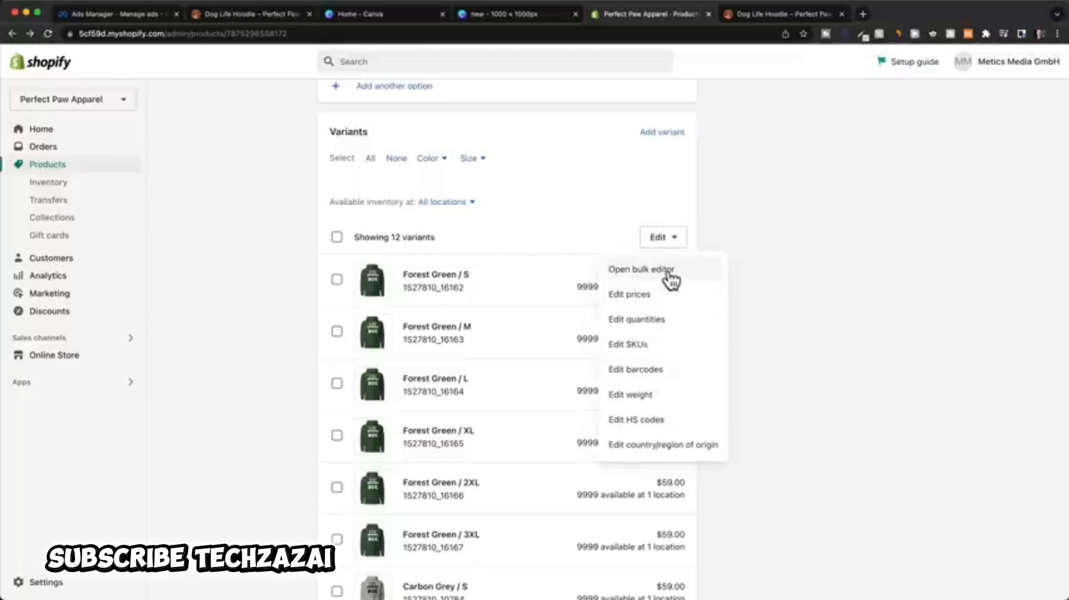
{"action": "left_click", "coordinate": [669, 271]}
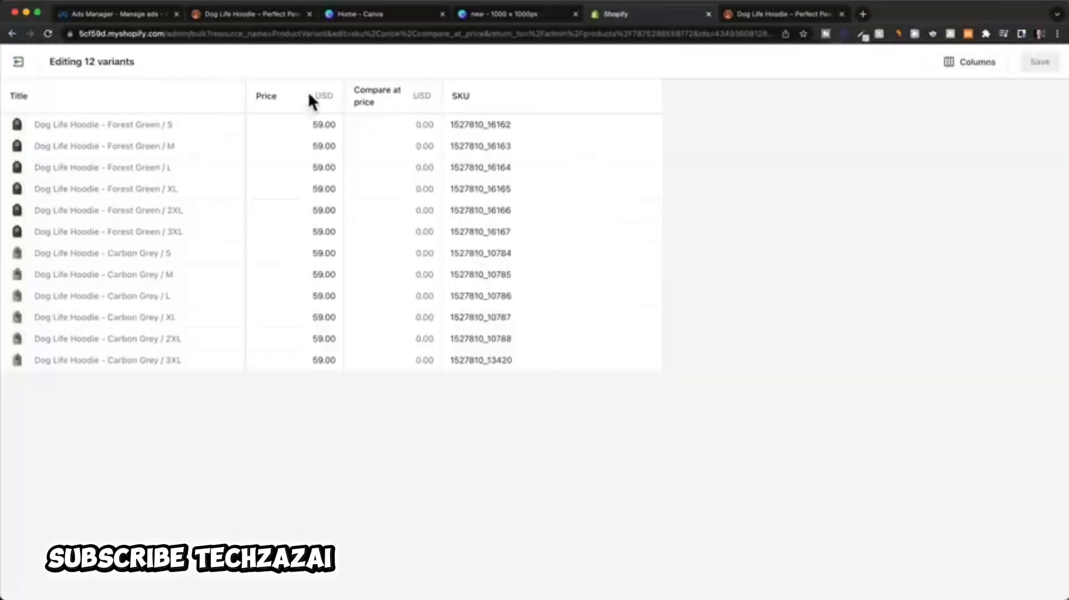
{"action": "left_click", "coordinate": [409, 125]}
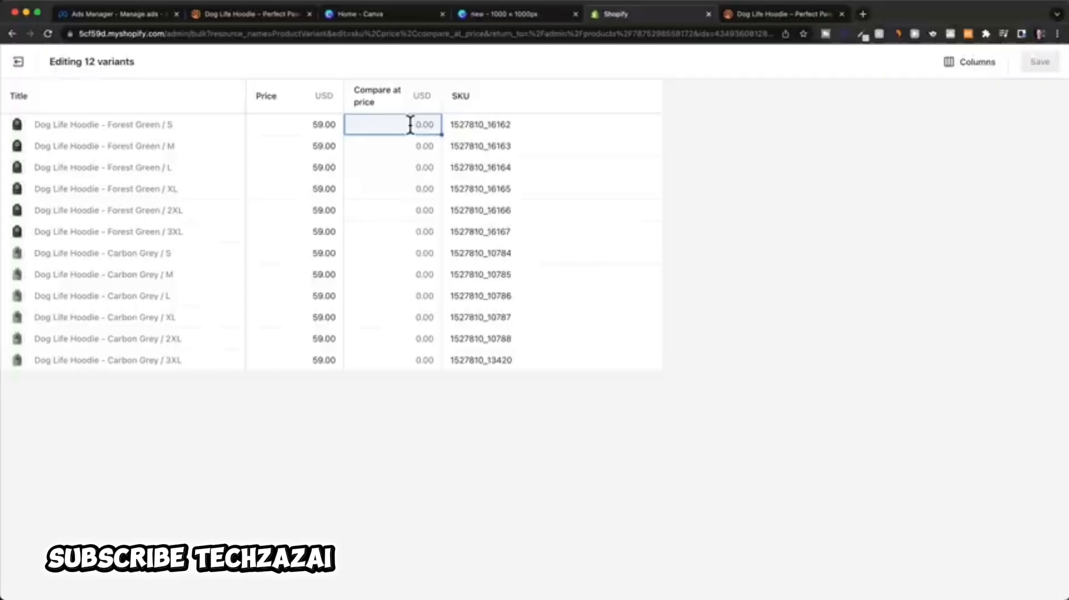
{"action": "type", "text": "110"}
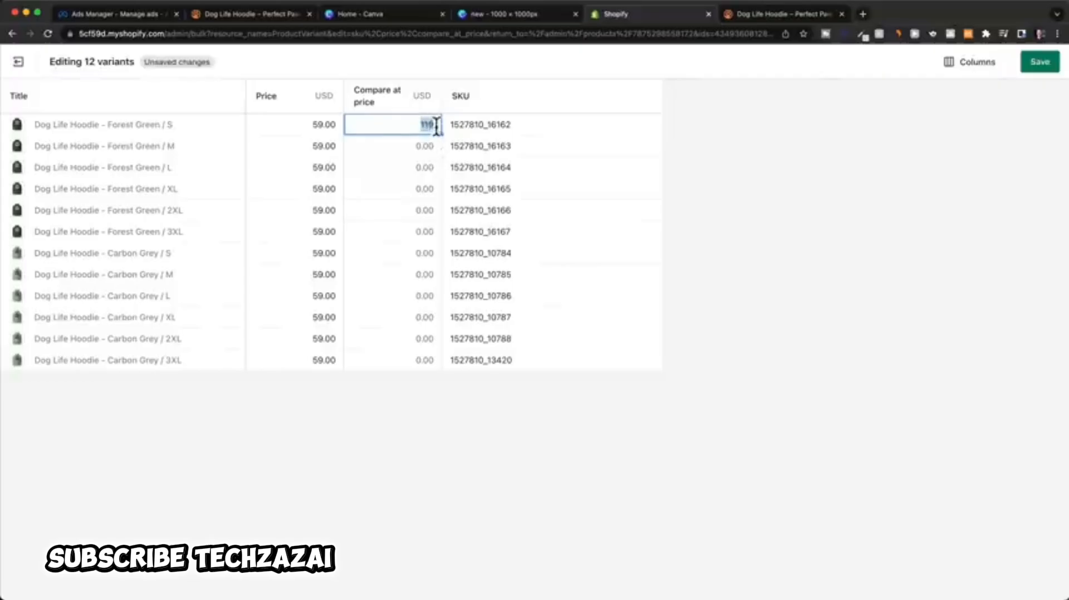
{"action": "left_click", "coordinate": [420, 147]}
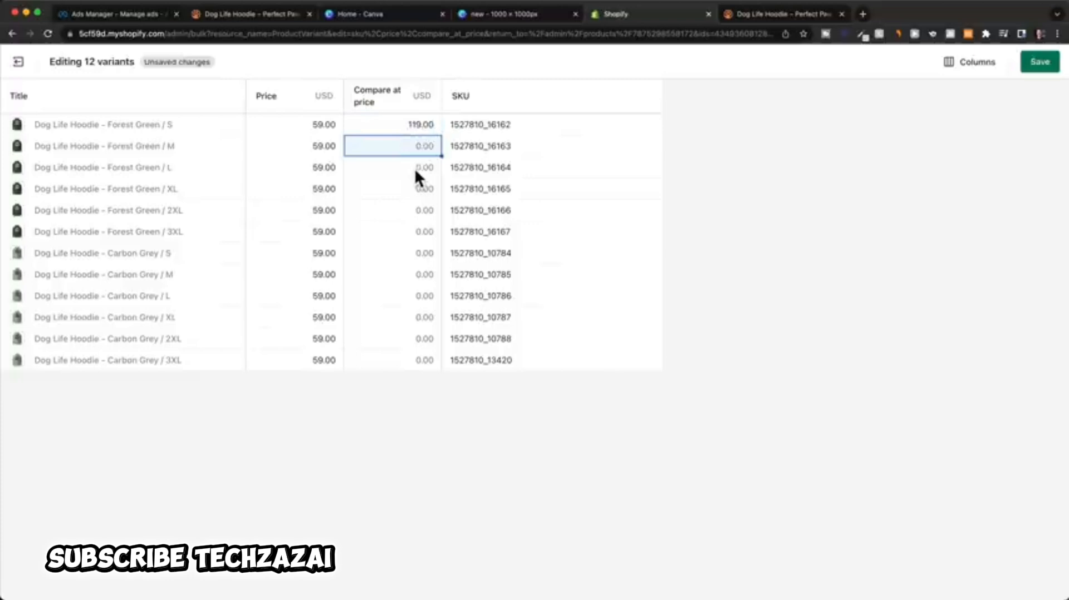
{"action": "left_click", "coordinate": [415, 171]}
{"action": "left_click", "coordinate": [415, 147]}
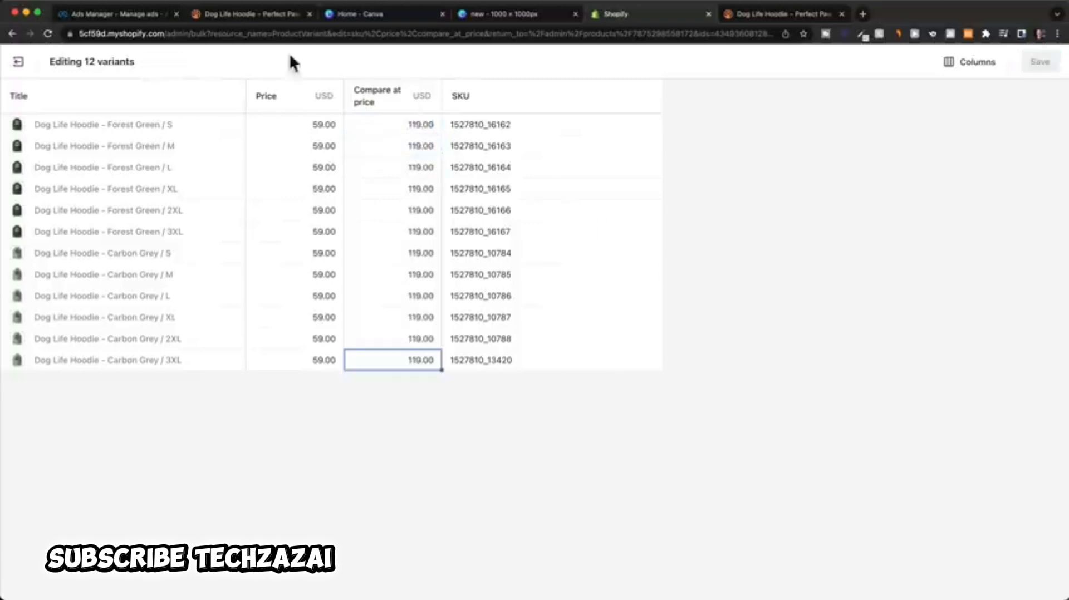
Step: Return to Ads Manager and preview the website URL again to check the sale pricing on the hoodie page
{"action": "left_click", "coordinate": [146, 13]}
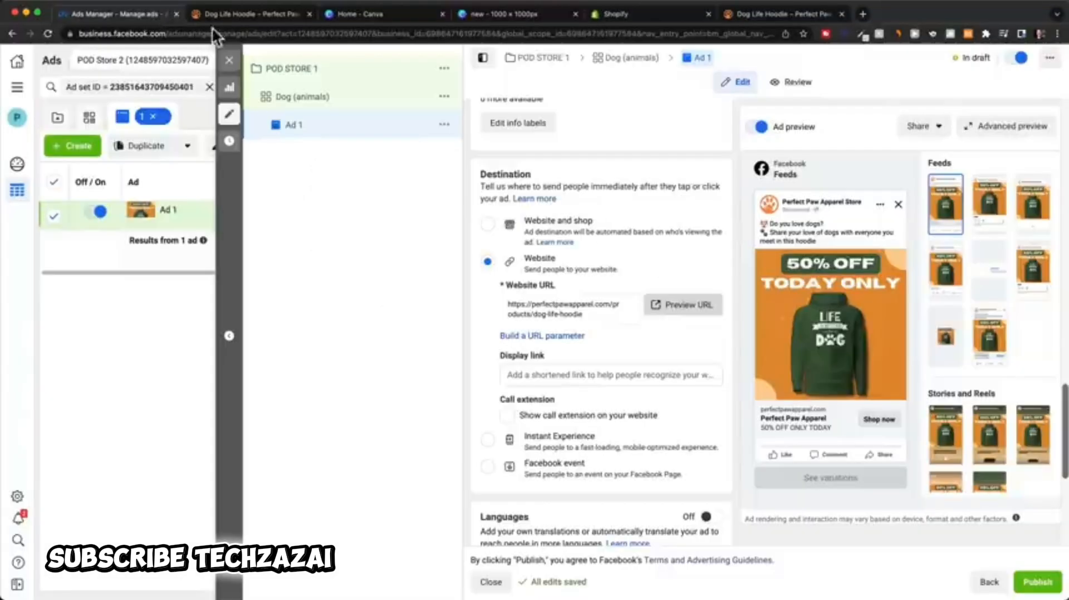
{"action": "left_click", "coordinate": [699, 306]}
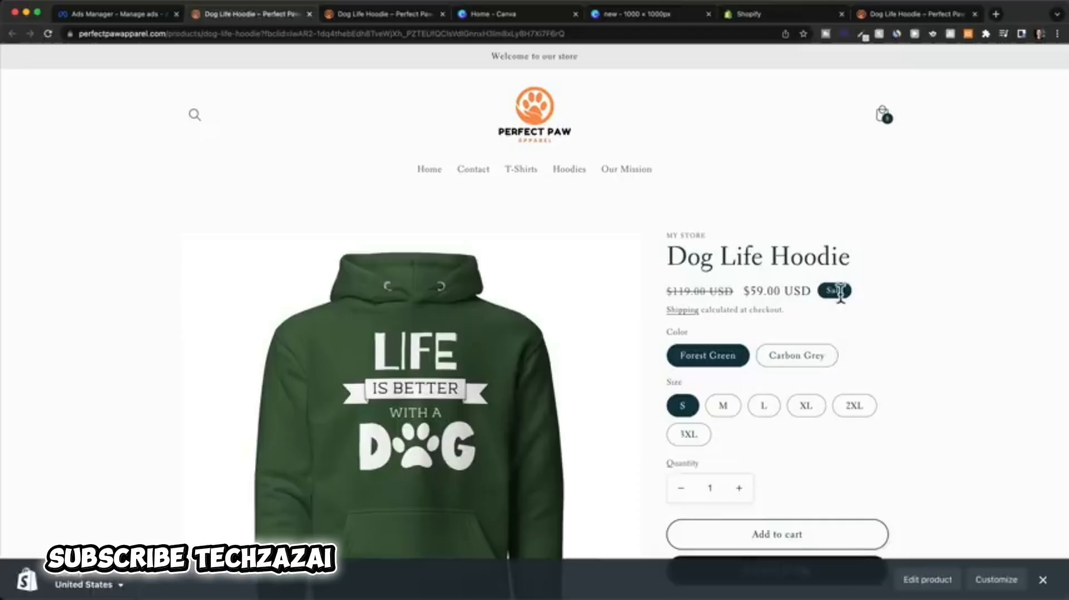
{"action": "left_click_drag", "start_coordinate": [666, 292], "coordinate": [852, 300]}
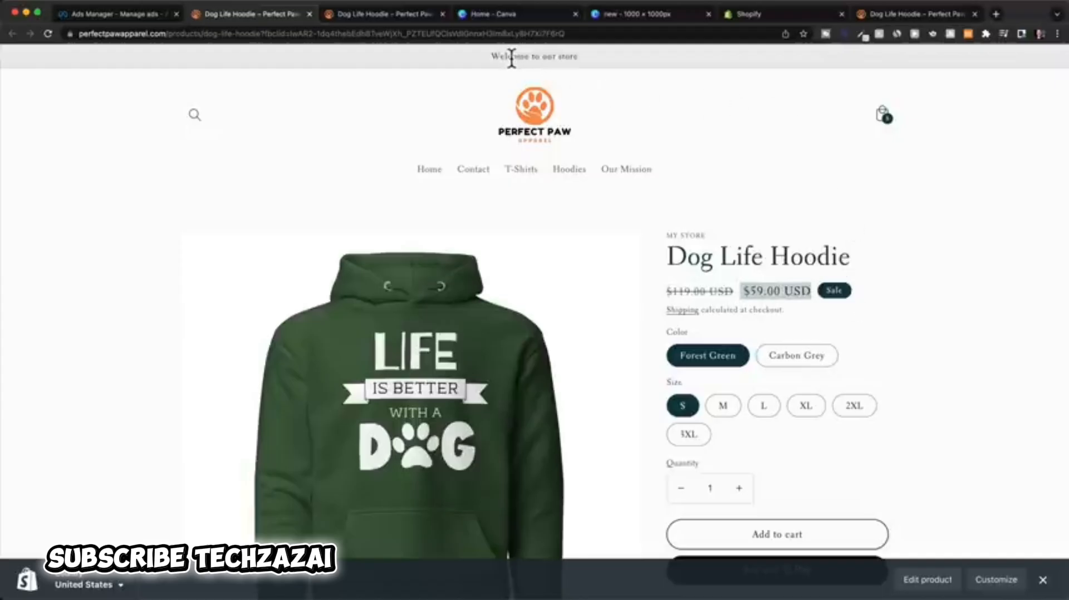
Step: Switch to Shopify, leave the bulk editor and open the live Studio theme for customization
{"action": "left_click", "coordinate": [741, 14]}
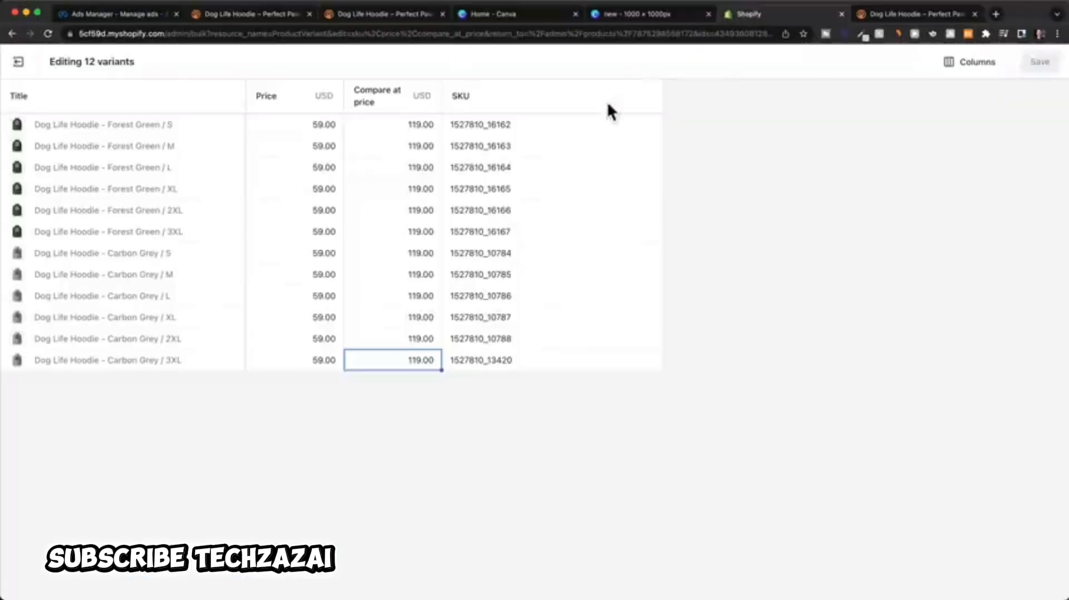
{"action": "left_click", "coordinate": [20, 63]}
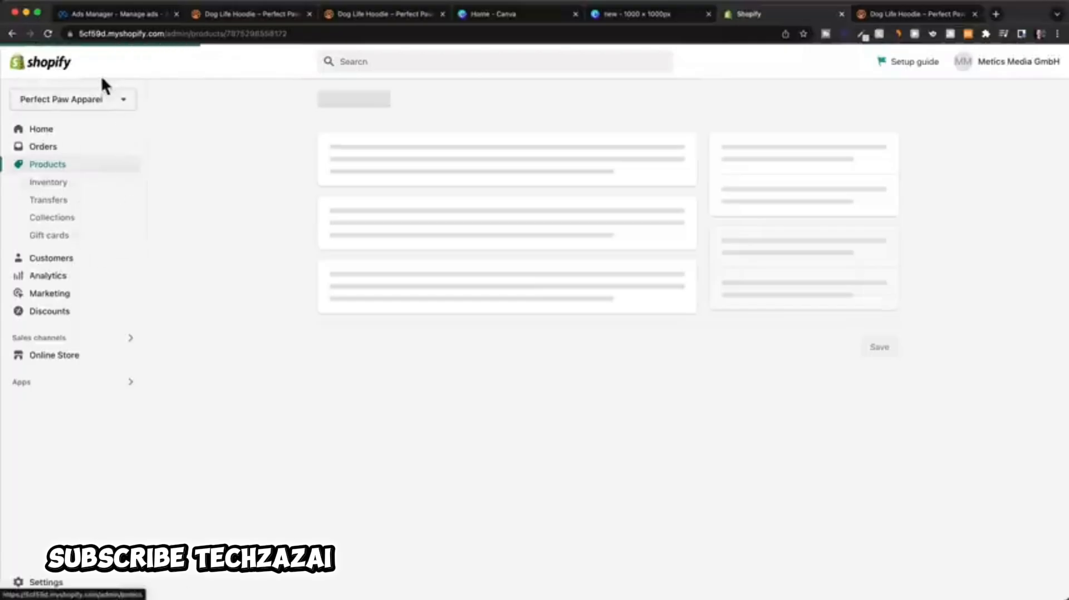
{"action": "left_click", "coordinate": [96, 358]}
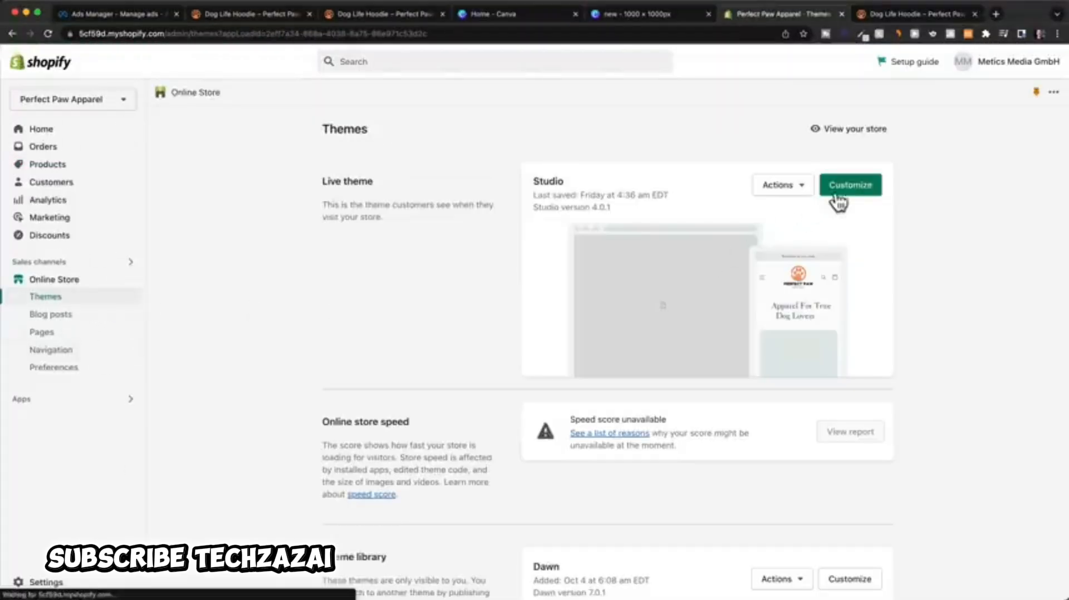
{"action": "left_click", "coordinate": [838, 201]}
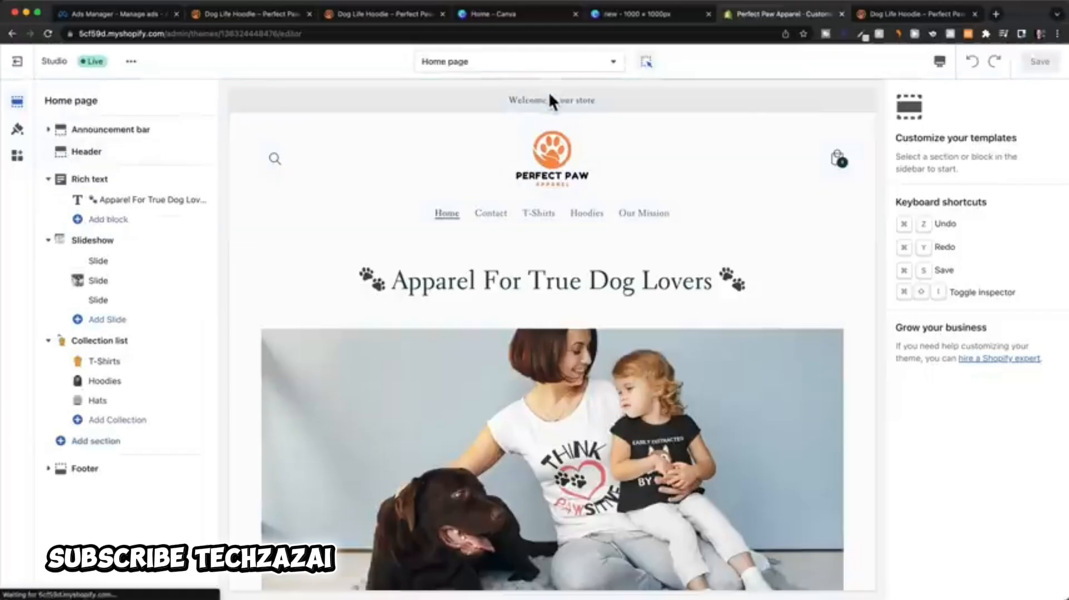
Step: Change the home page's announcement bar text to "50% OFF ONLY TODAY"
{"action": "left_click", "coordinate": [549, 100]}
{"action": "left_click_drag", "start_coordinate": [1012, 138], "coordinate": [902, 139]}
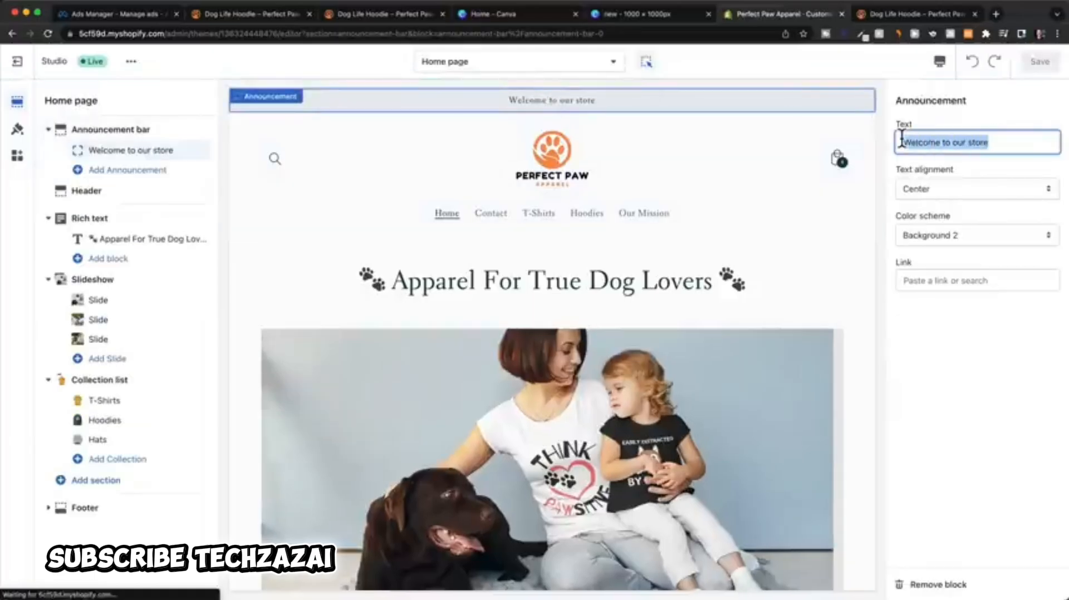
{"action": "type", "text": "50% OFF"}
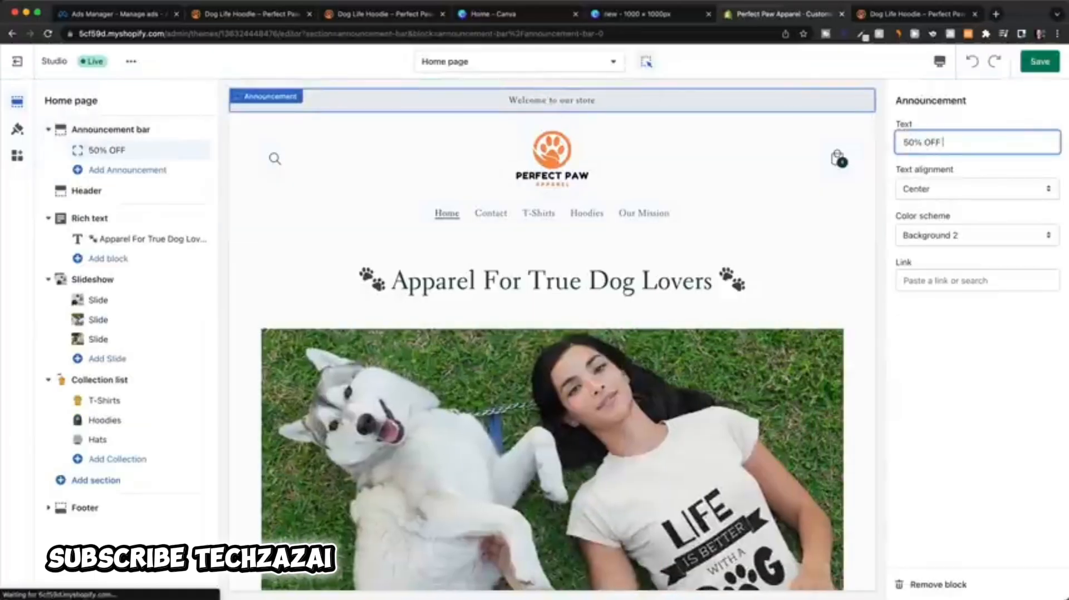
{"action": "type", "text": " ONLY TODA"}
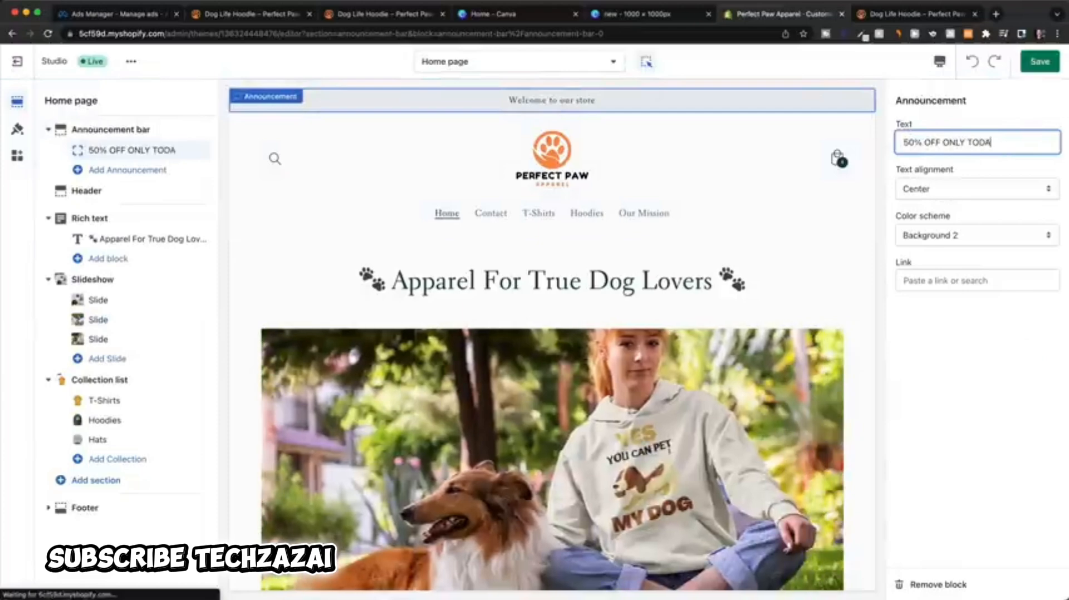
{"action": "type", "text": "Y"}
{"action": "left_click", "coordinate": [760, 174]}
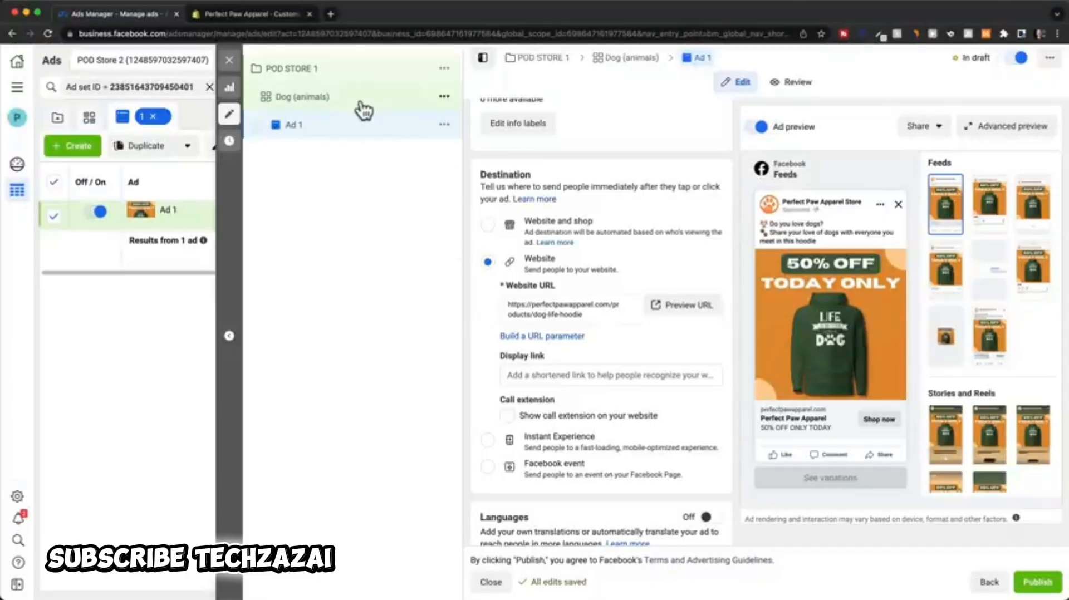
Step: In Ads Manager, duplicate Ad 1 within its original campaign with the number of copies set to 1
{"action": "left_click", "coordinate": [443, 124]}
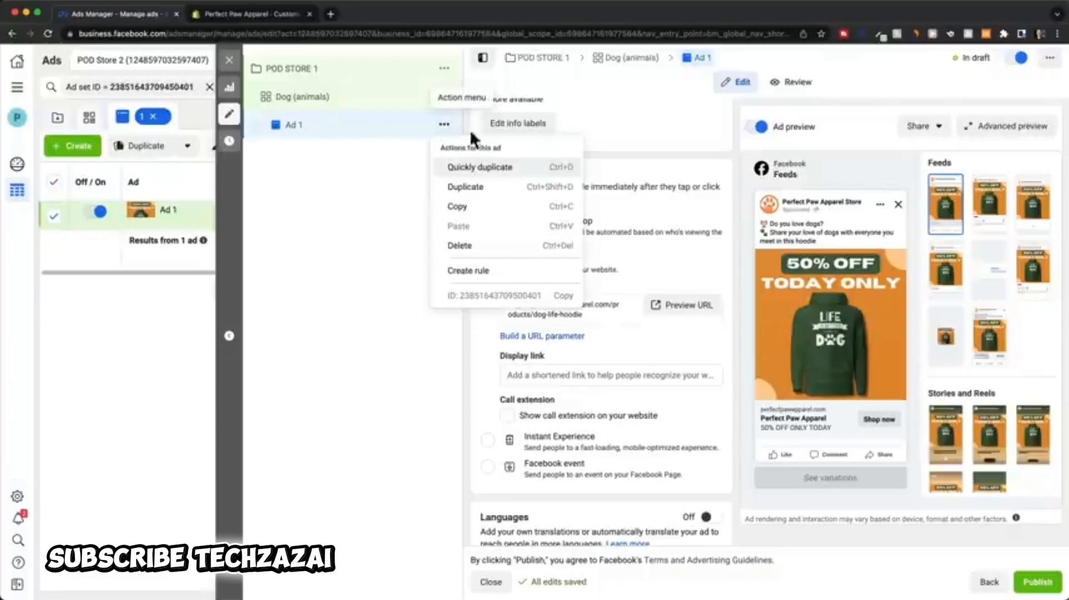
{"action": "left_click", "coordinate": [507, 189]}
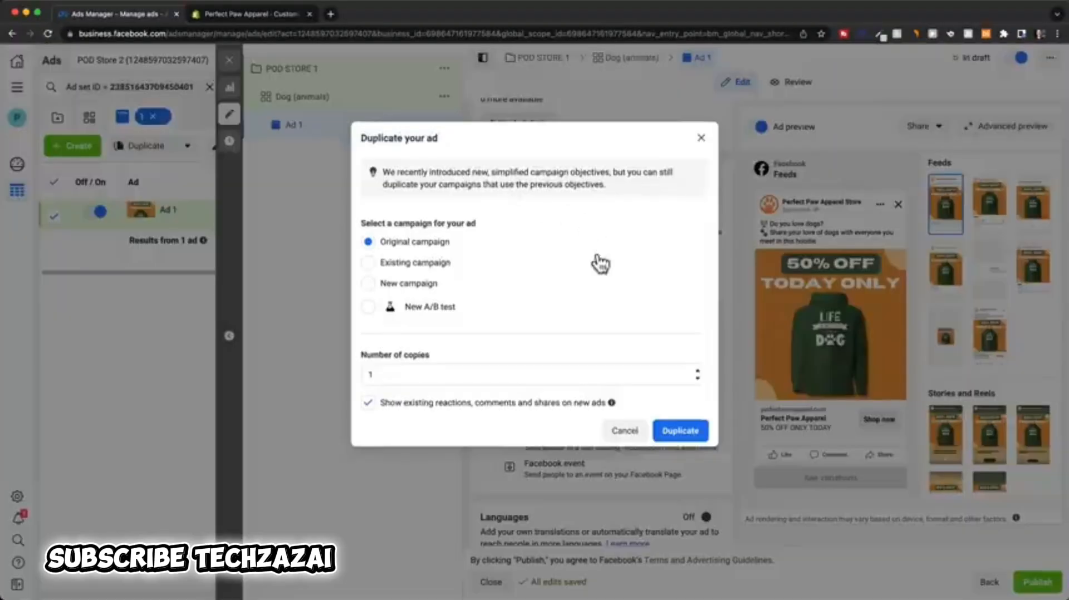
{"action": "left_click", "coordinate": [407, 374]}
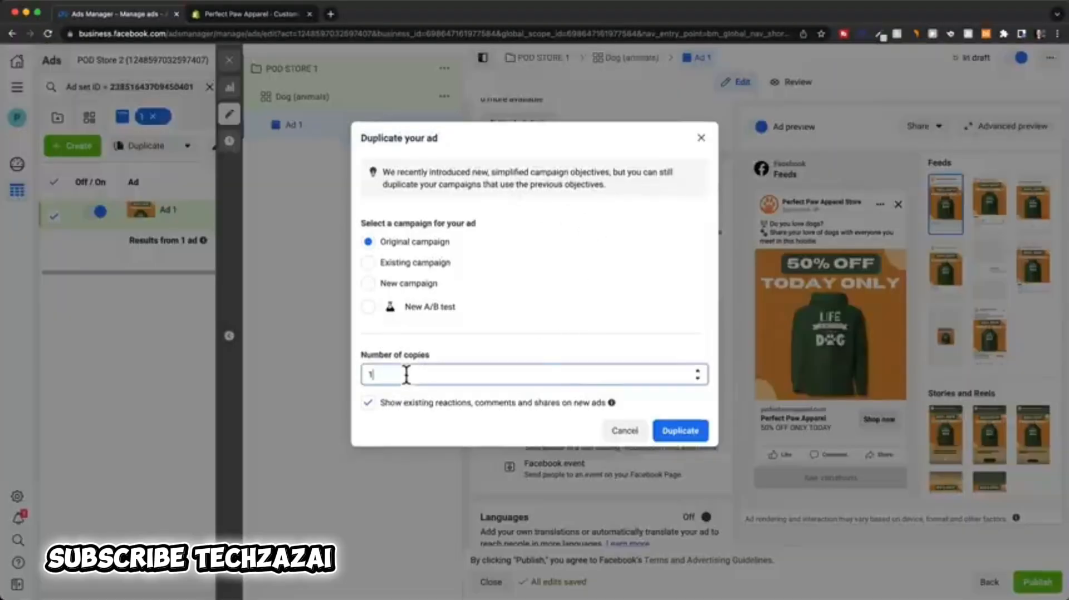
{"action": "left_click", "coordinate": [697, 370]}
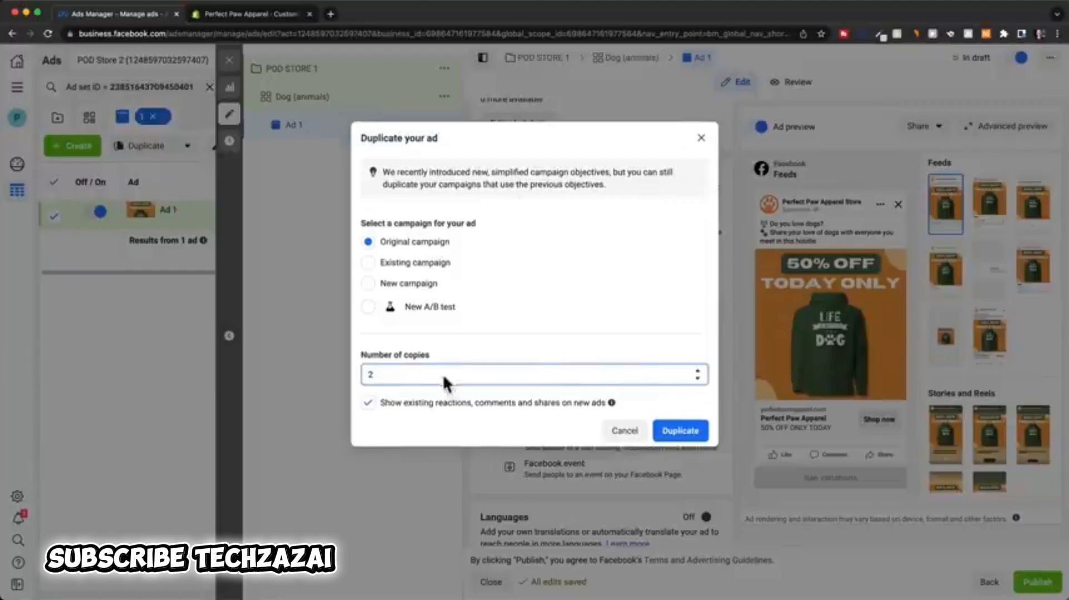
{"action": "left_click", "coordinate": [698, 379]}
{"action": "left_click", "coordinate": [684, 432]}
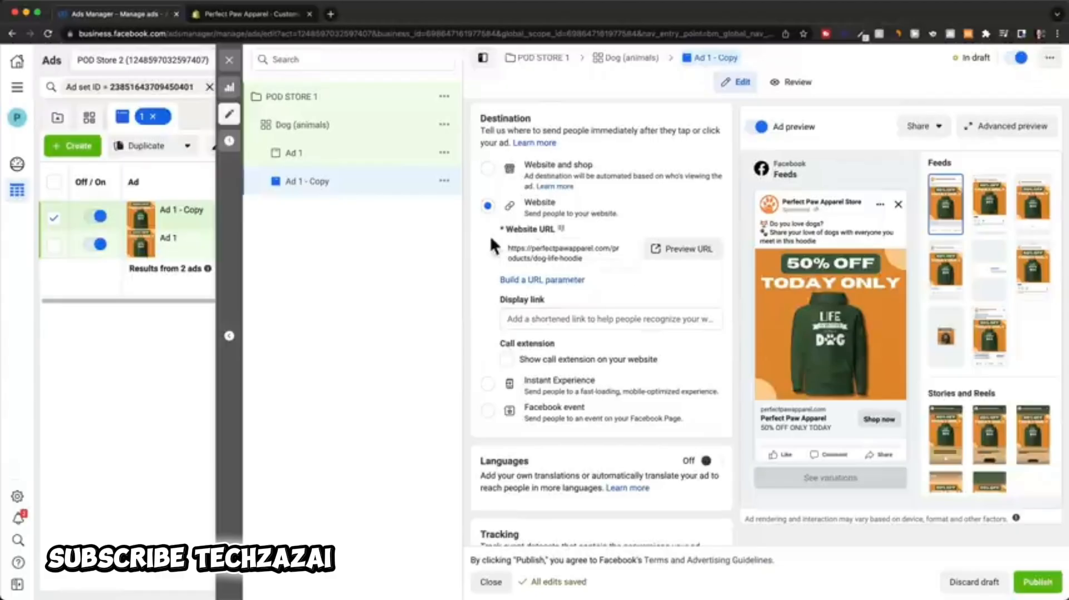
Step: Delete the duplicate ad "Ad 1 - Copy" from the Dog (animals) ad set
{"action": "left_click", "coordinate": [443, 180]}
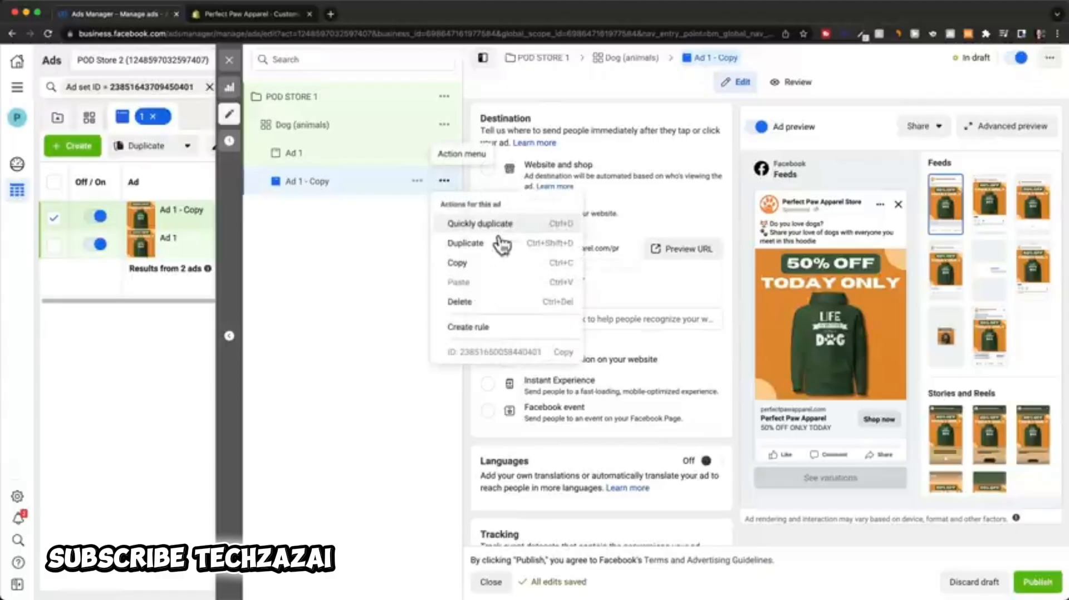
{"action": "left_click", "coordinate": [481, 302]}
{"action": "left_click", "coordinate": [629, 259]}
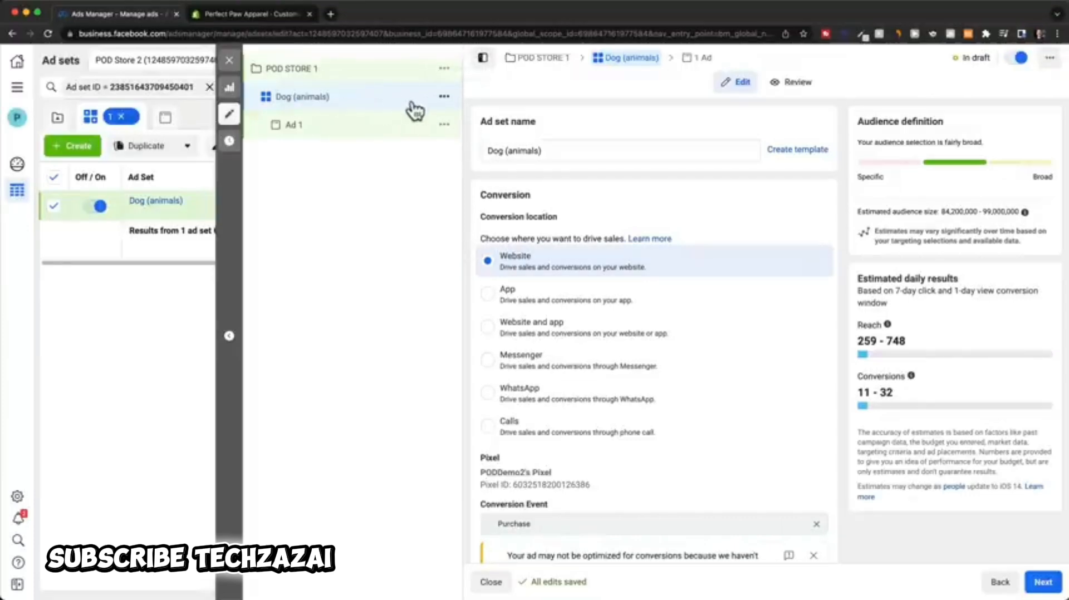
Step: Duplicate the Dog (animals) ad set within its original campaign with the number of copies set to 5
{"action": "left_click", "coordinate": [442, 100]}
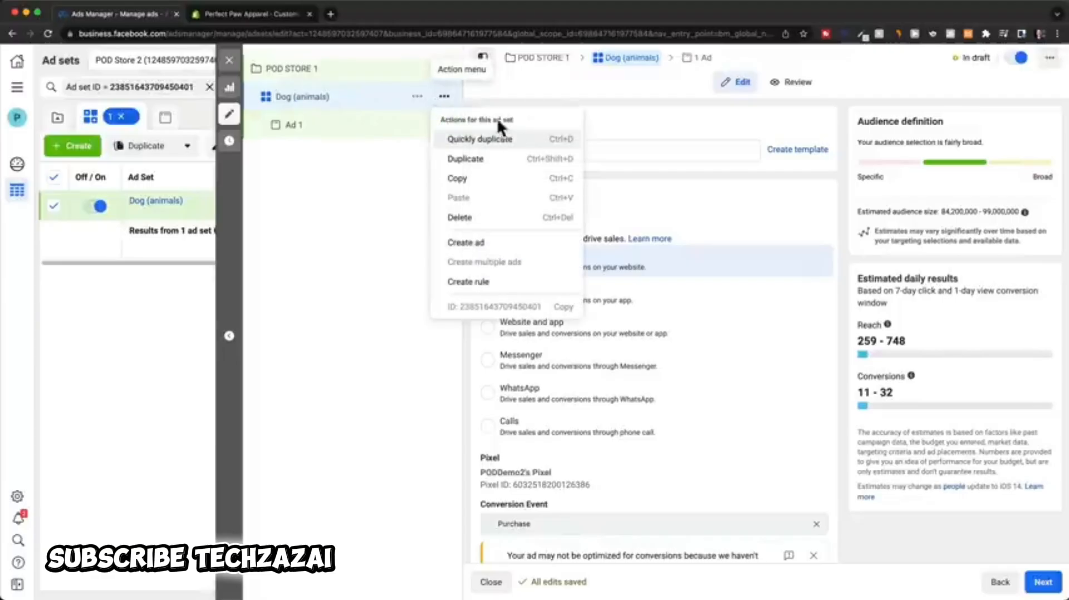
{"action": "left_click", "coordinate": [506, 160]}
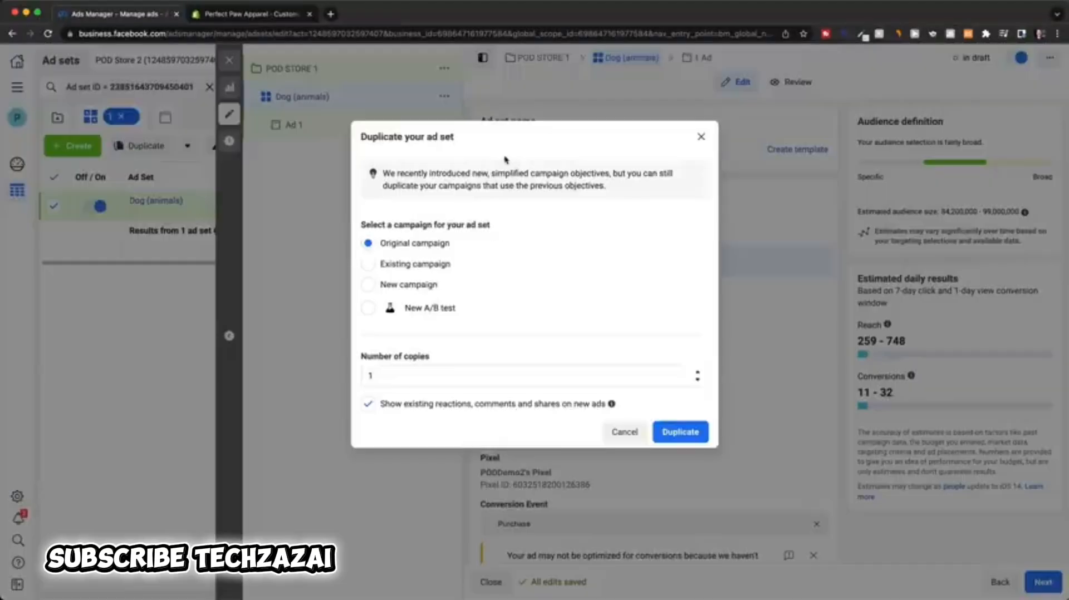
{"action": "left_click_drag", "start_coordinate": [511, 374], "coordinate": [356, 384]}
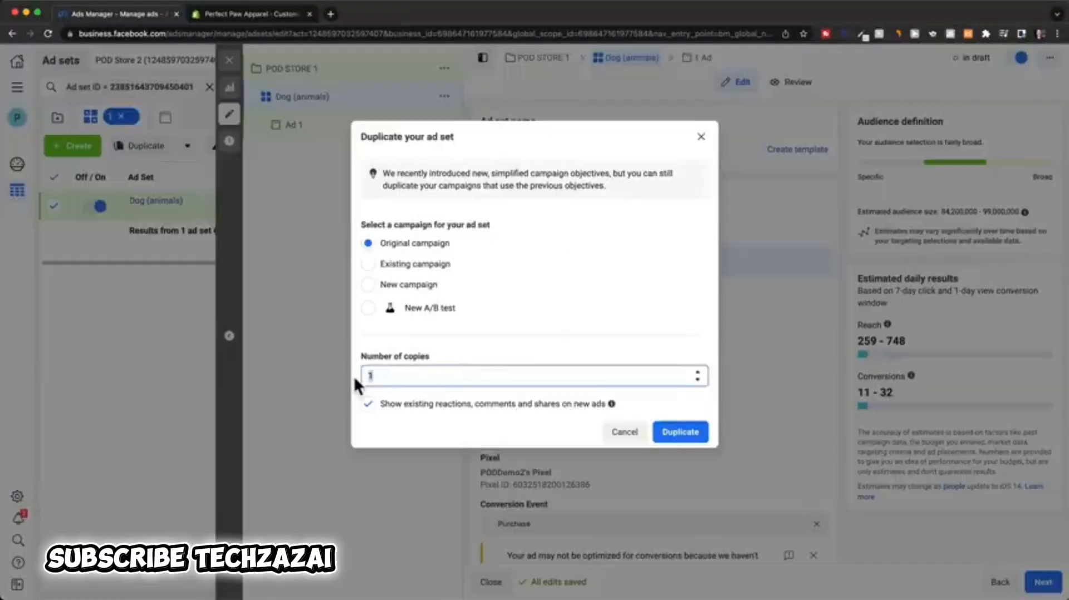
{"action": "type", "text": "5"}
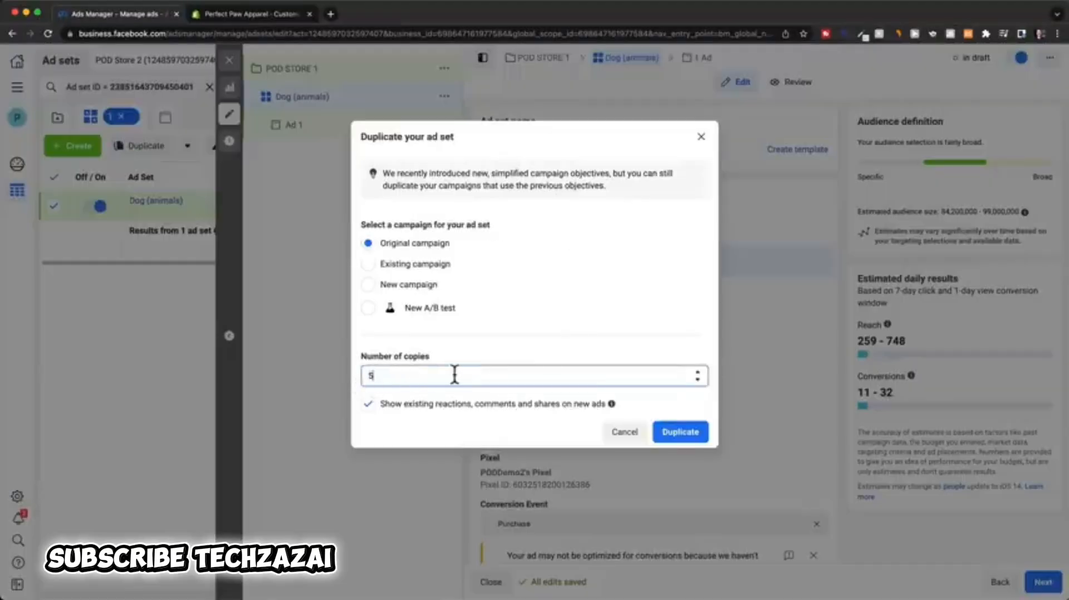
{"action": "left_click", "coordinate": [680, 432]}
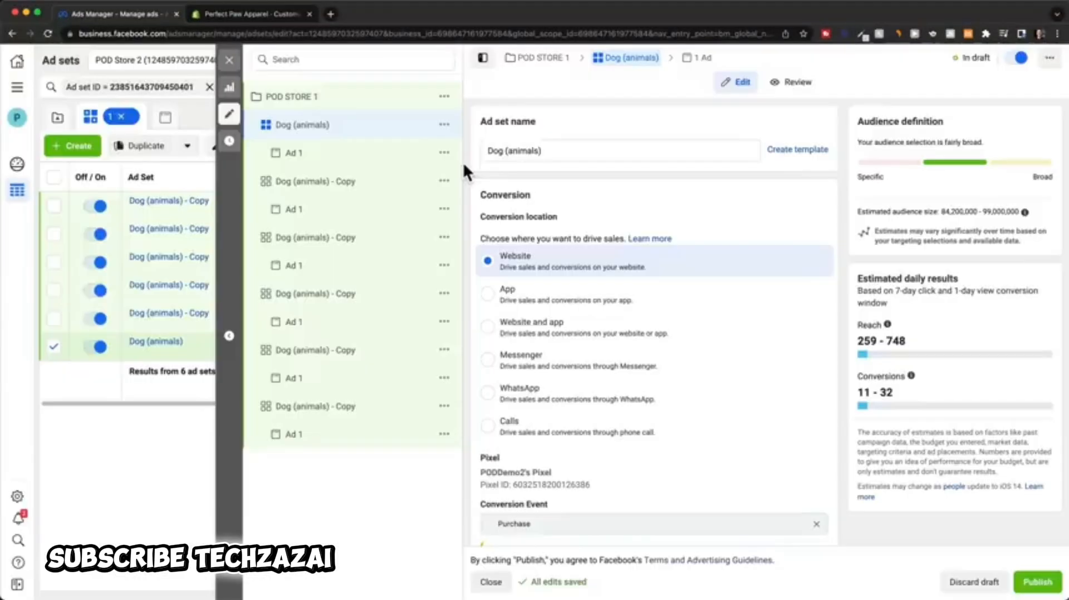
Step: In the first Dog (animals) - Copy ad set, search detailed targeting for "dog" and bring up the suggested interests
{"action": "left_click", "coordinate": [363, 189]}
{"action": "scroll", "coordinate": [839, 210], "scroll_direction": "down", "scroll_amount": 20}
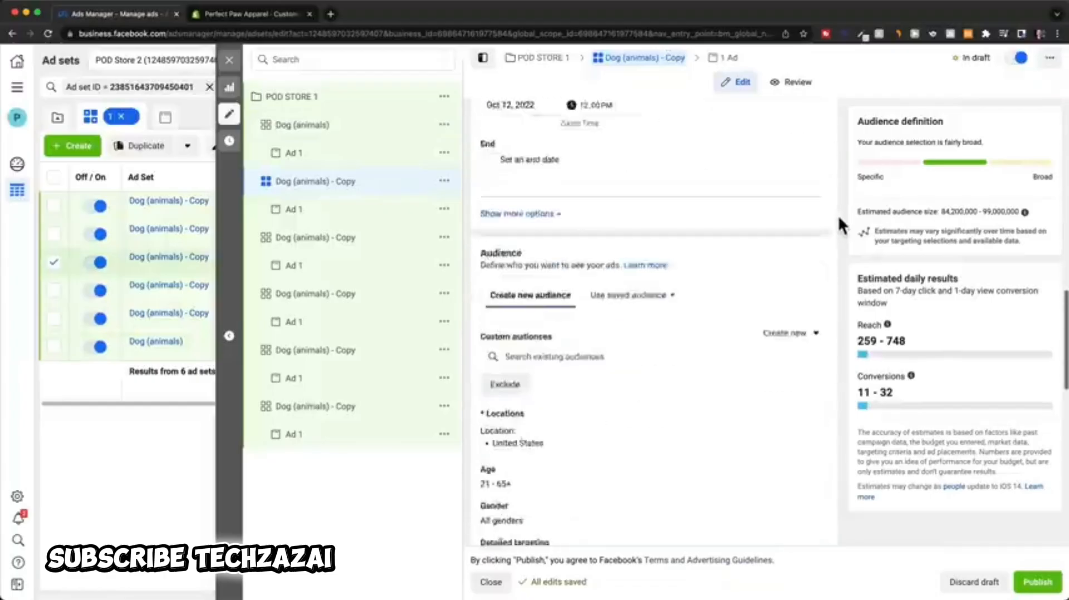
{"action": "scroll", "coordinate": [839, 223], "scroll_direction": "down", "scroll_amount": 3}
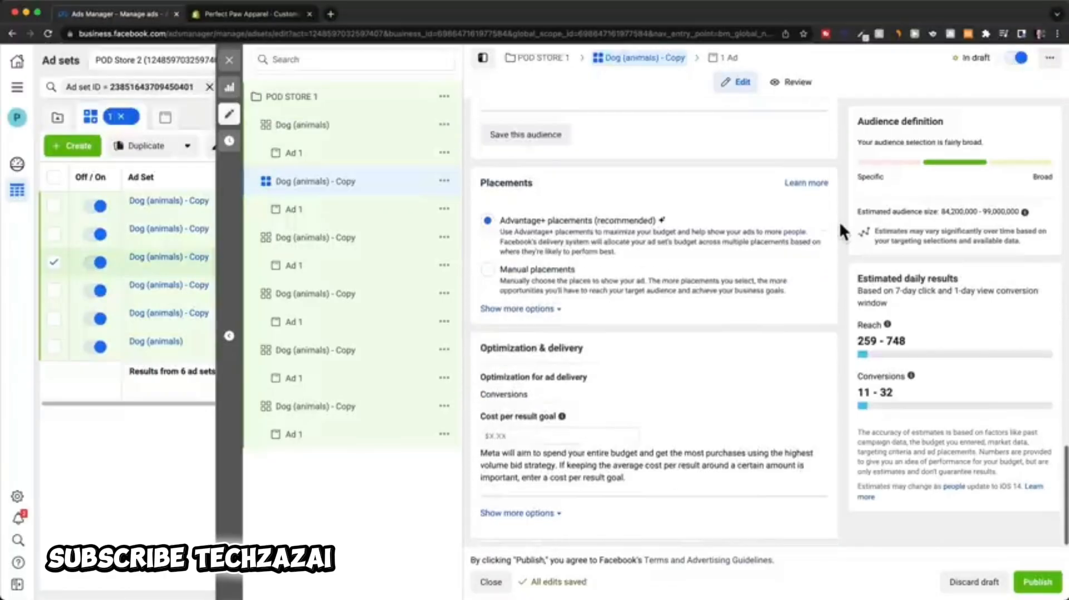
{"action": "scroll", "coordinate": [840, 231], "scroll_direction": "up", "scroll_amount": 7}
{"action": "left_click", "coordinate": [560, 324]}
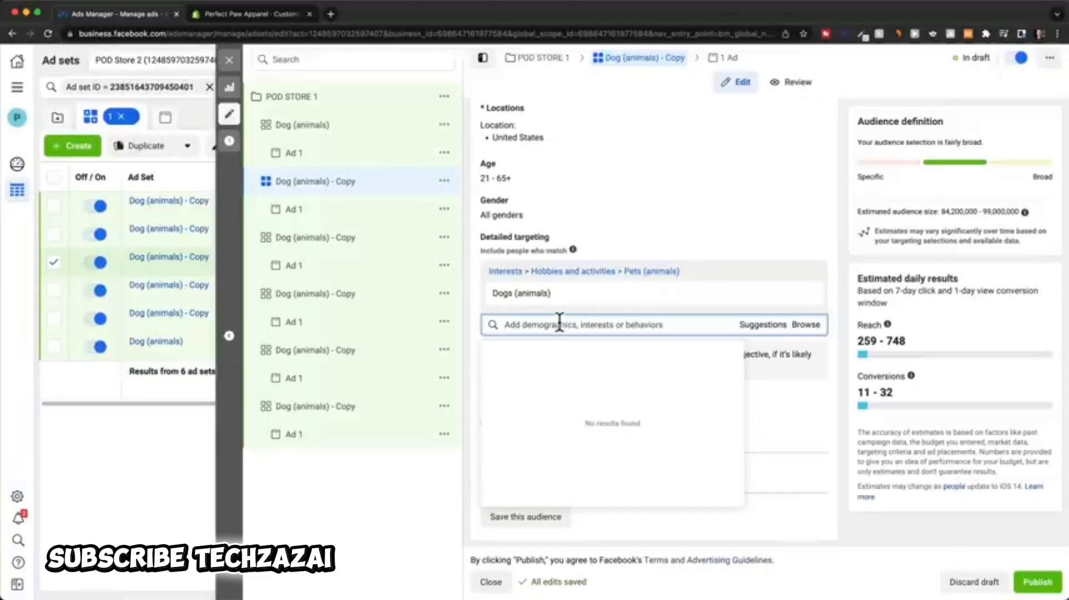
{"action": "type", "text": "dog"}
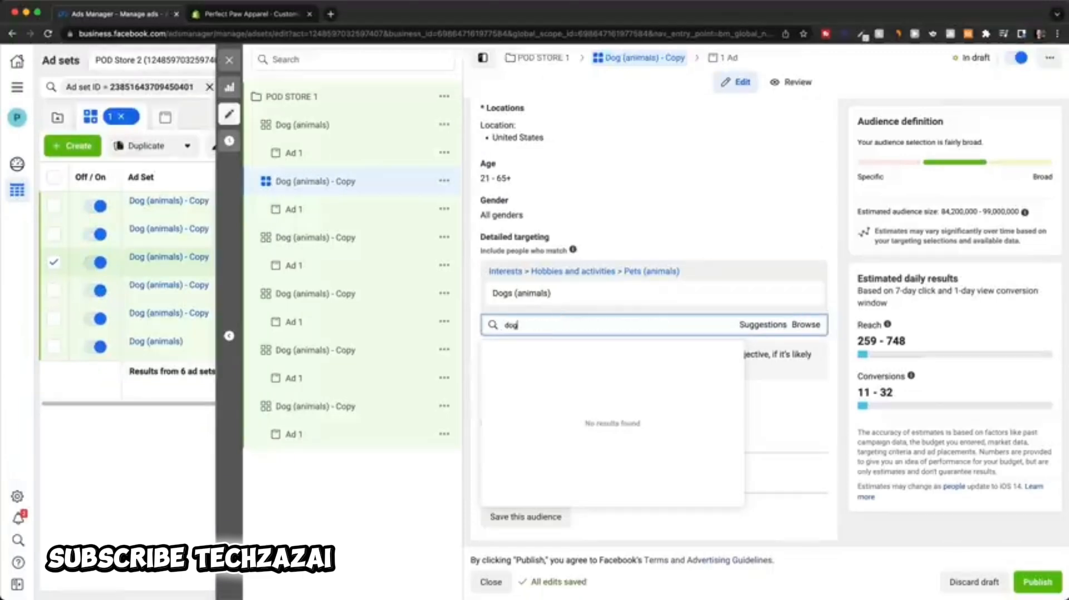
{"action": "left_click", "coordinate": [761, 327]}
{"action": "mouse_move", "coordinate": [529, 297]}
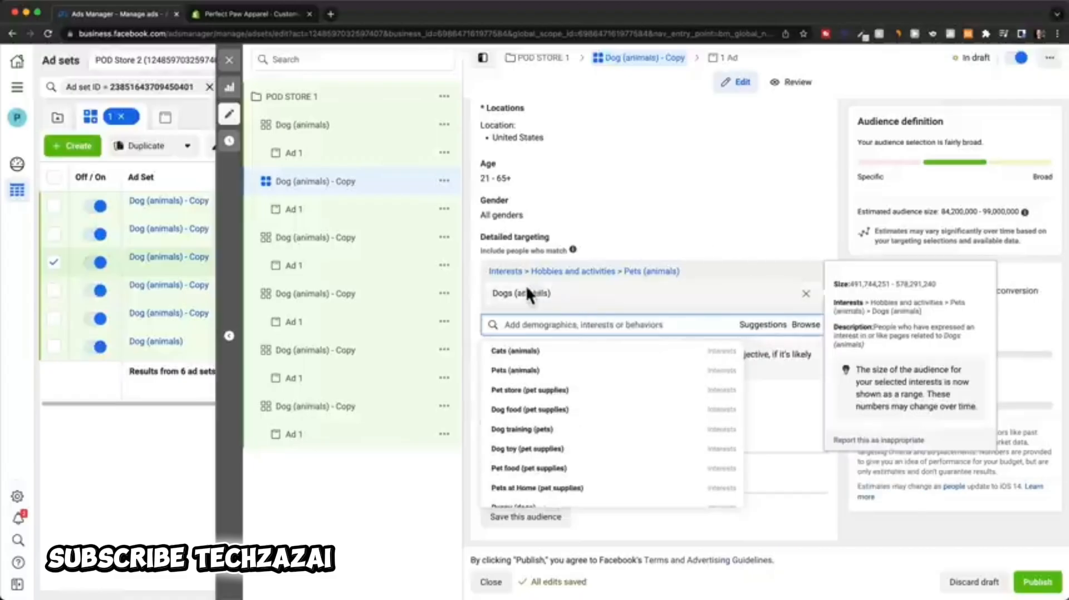